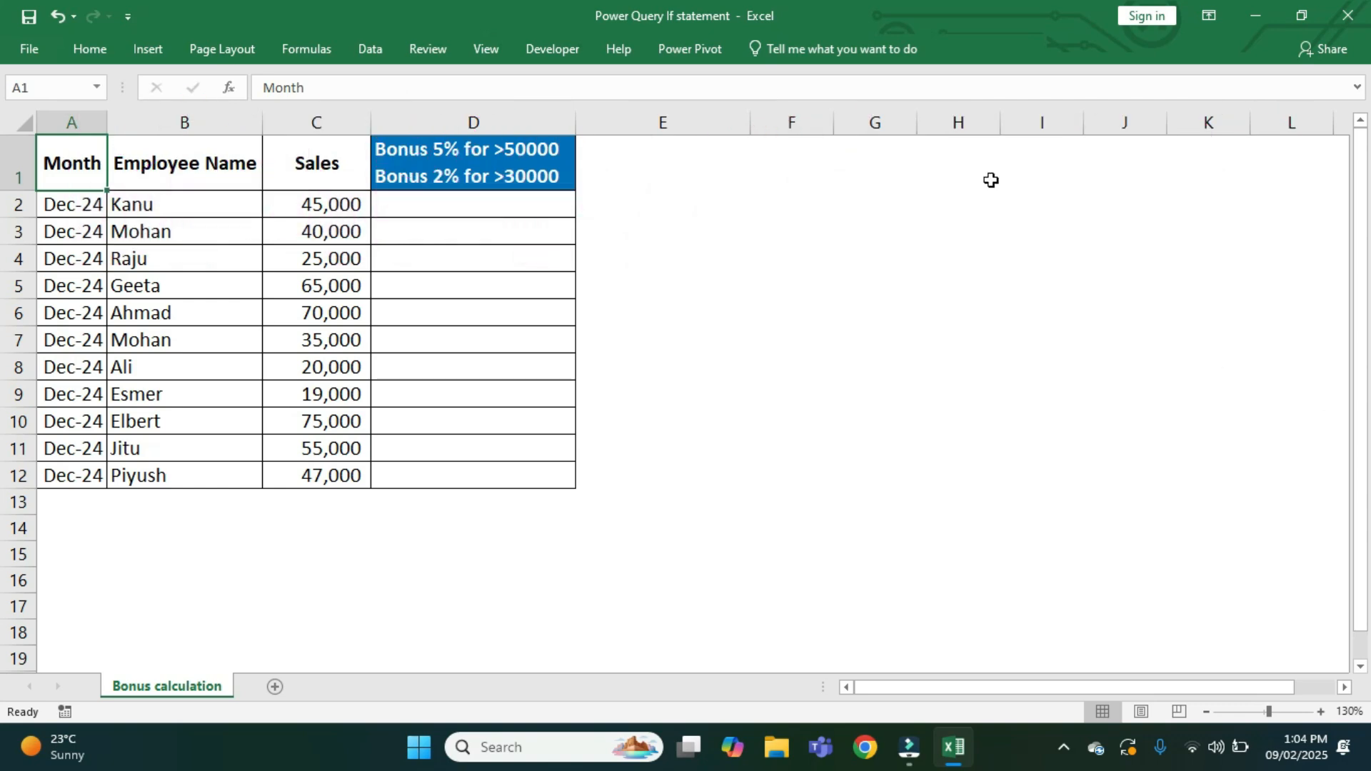
Step: Review the Month, Employee Name, Sales and bonus columns, including the empty bonus cells D2:D12
click(81, 123)
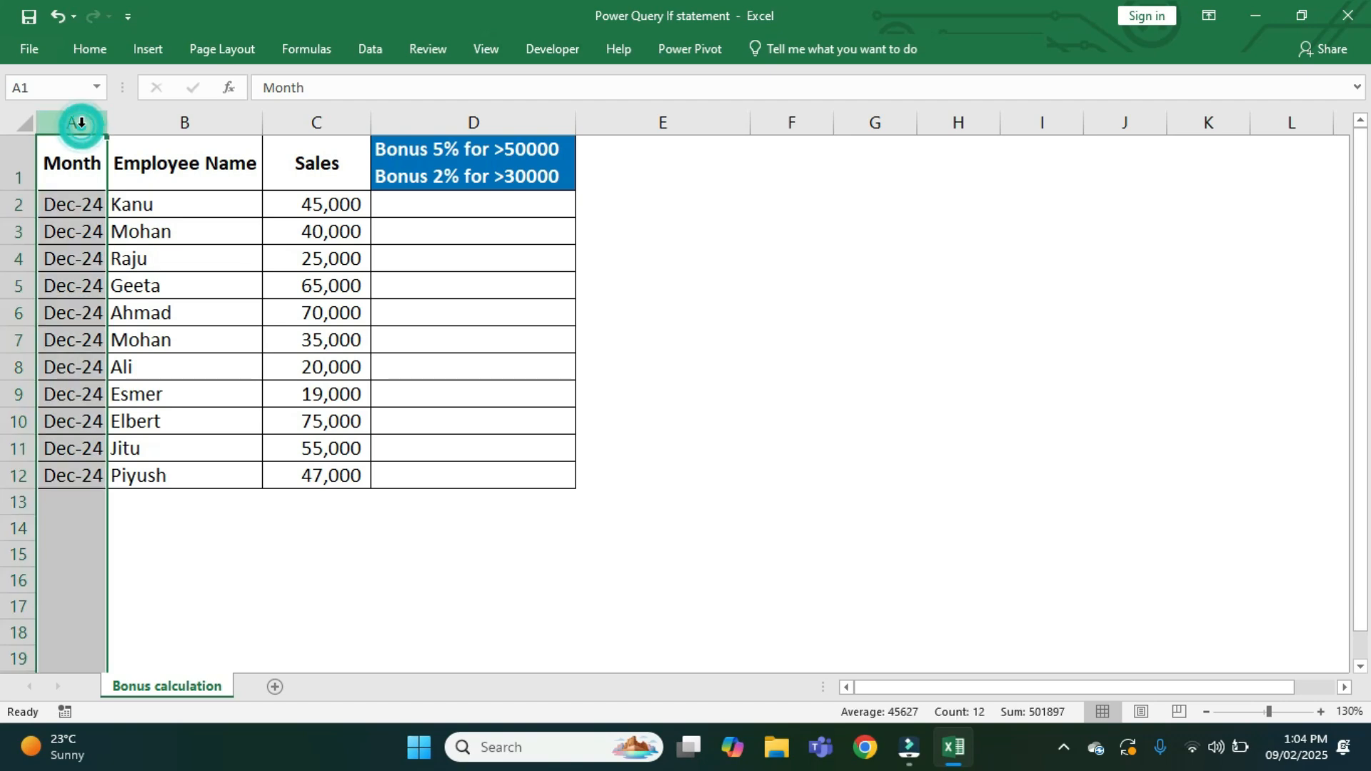
click(182, 123)
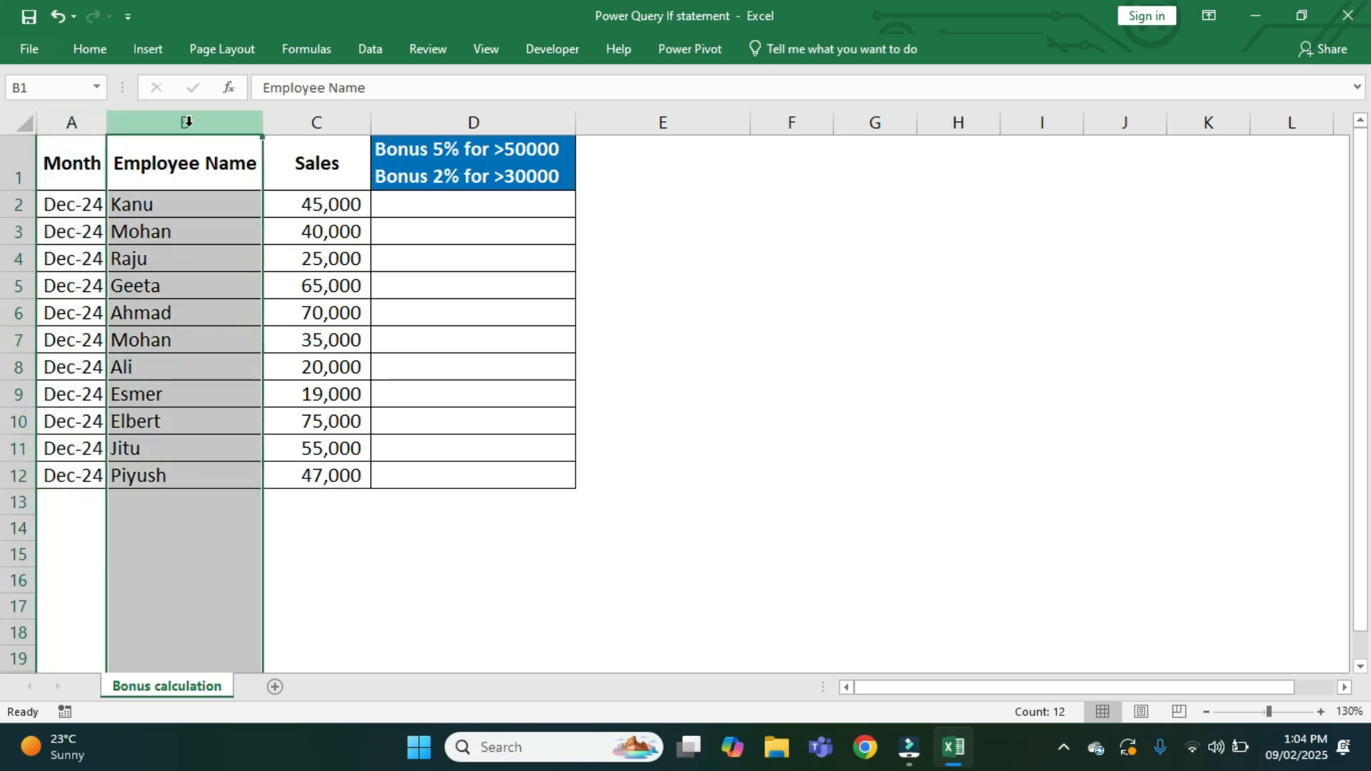
click(334, 116)
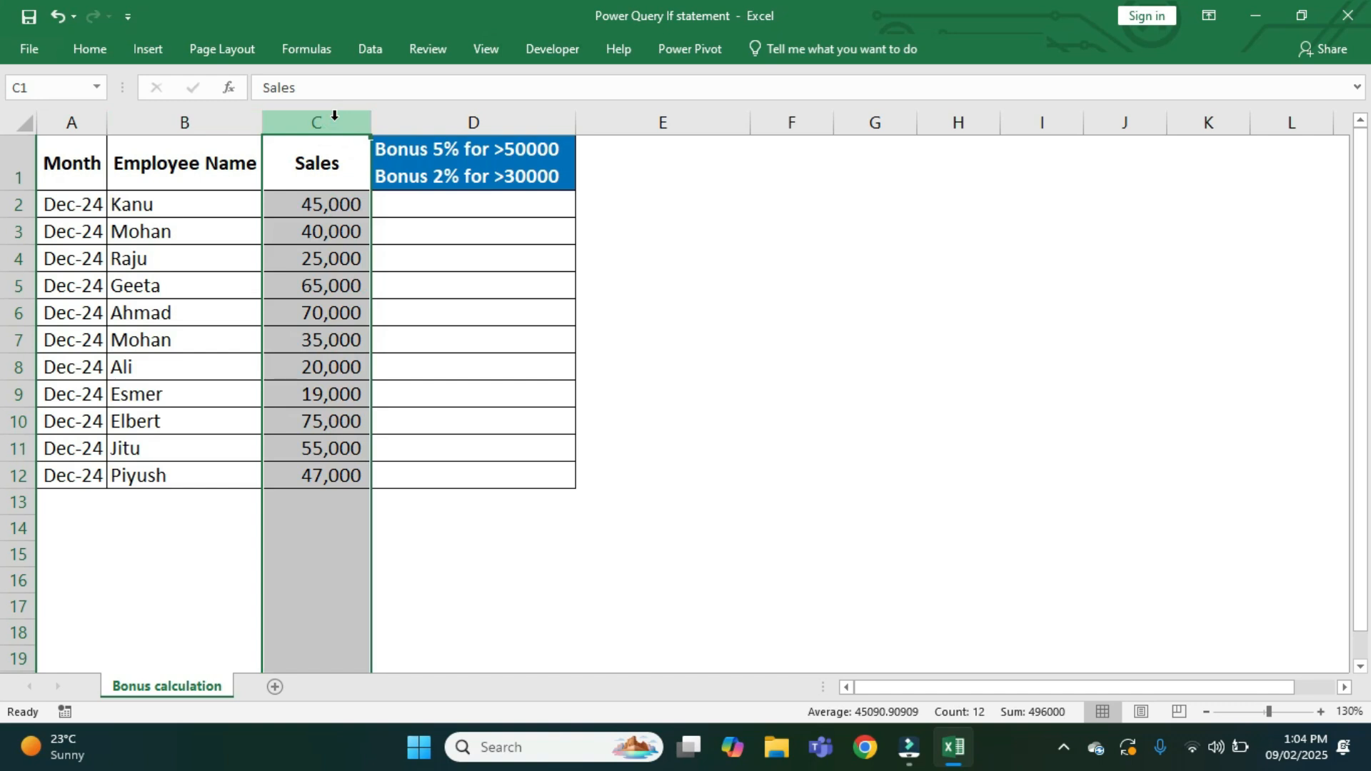
click(447, 114)
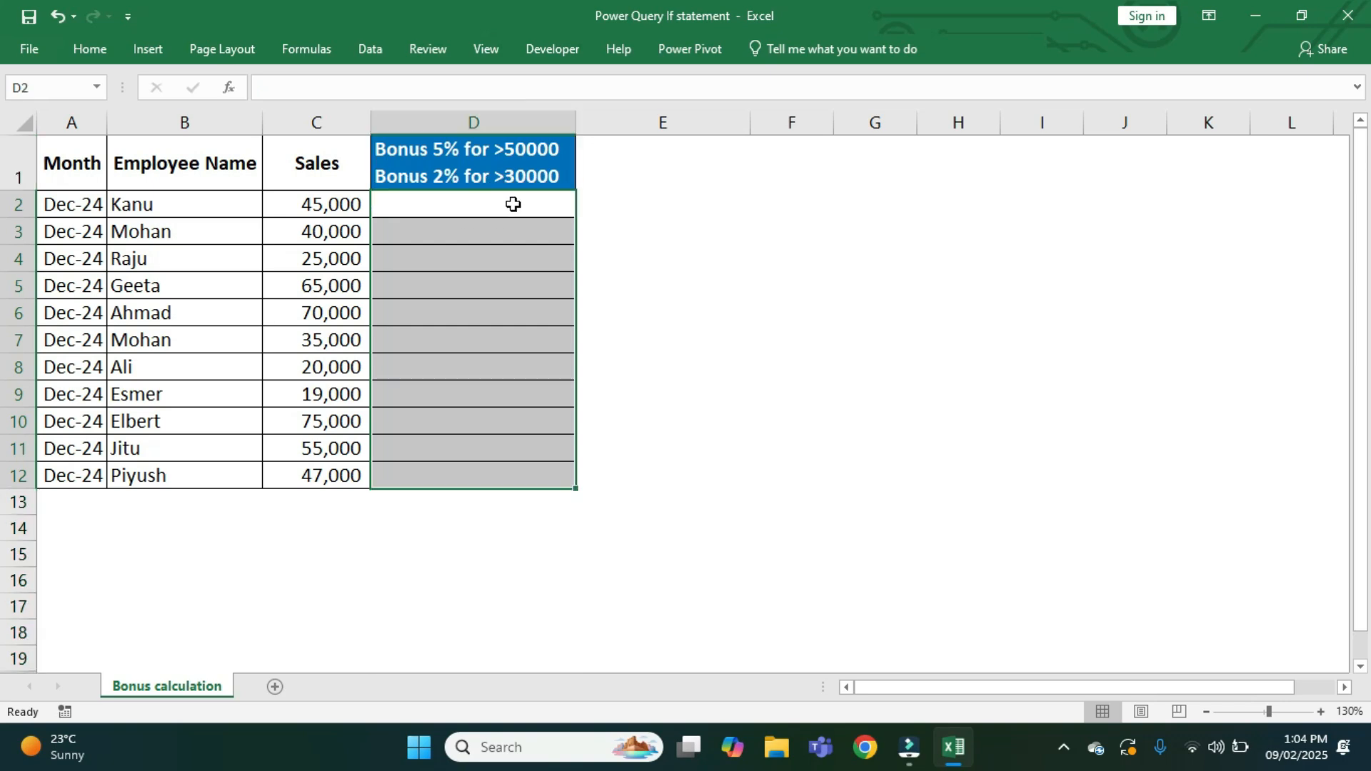
drag(511, 204, 501, 466)
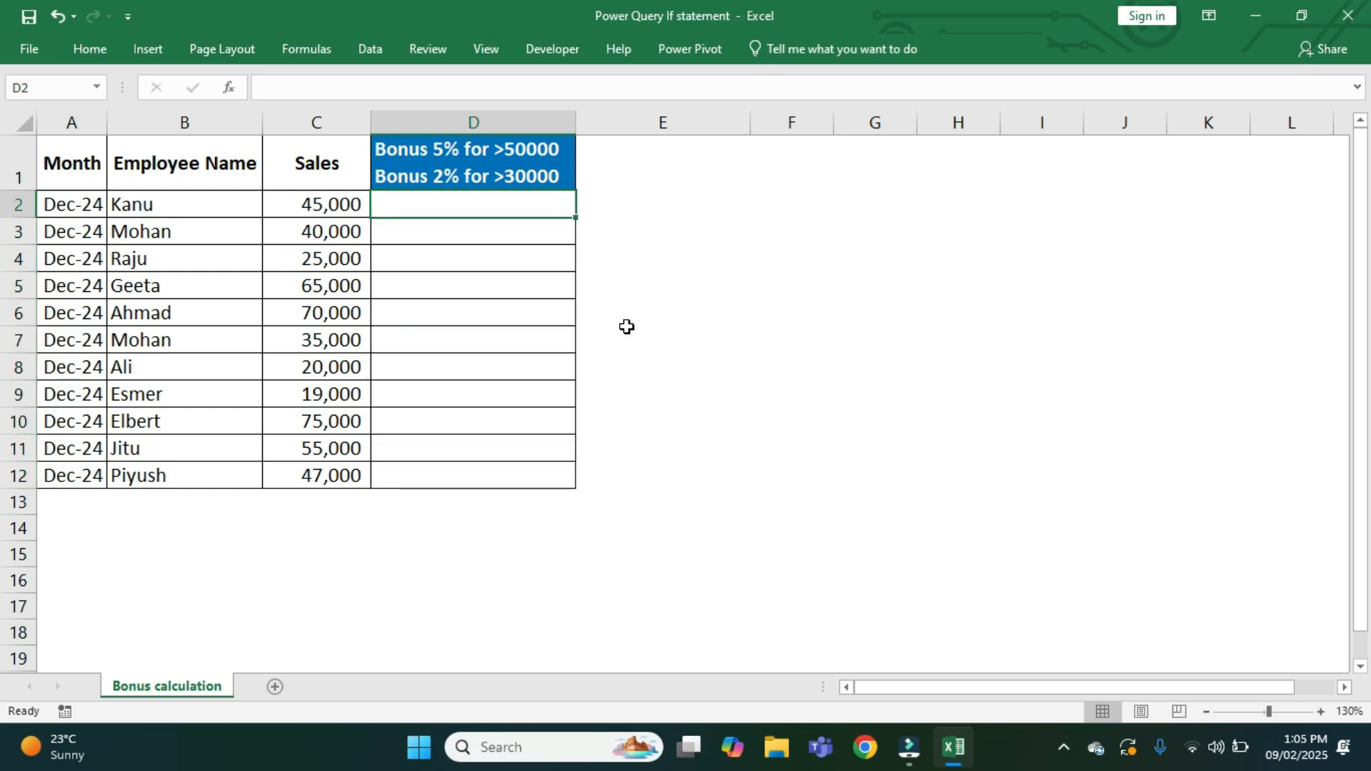
Step: Start an IFS formula in D2 whose first condition C2>50000 returns C2*5%
text(=if)
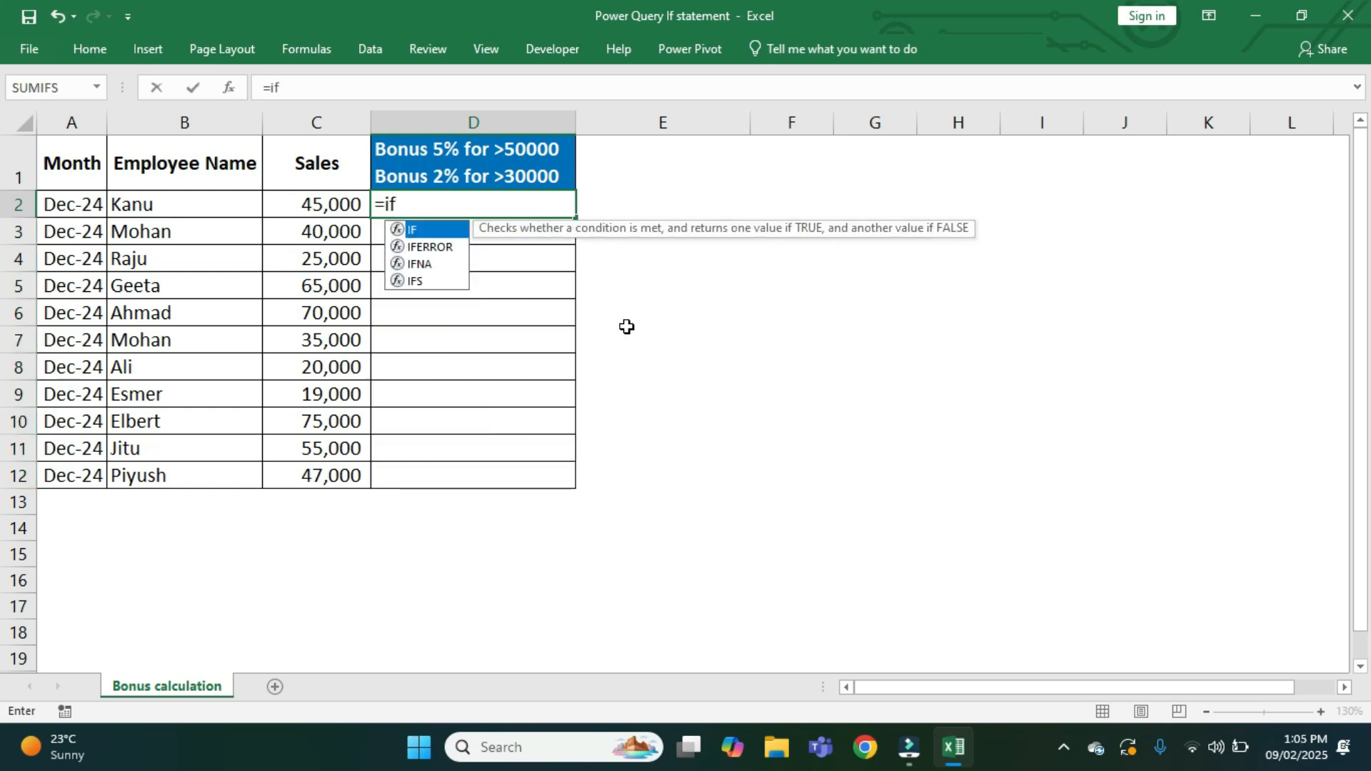
key(Down)
key(Down)
key(Down)
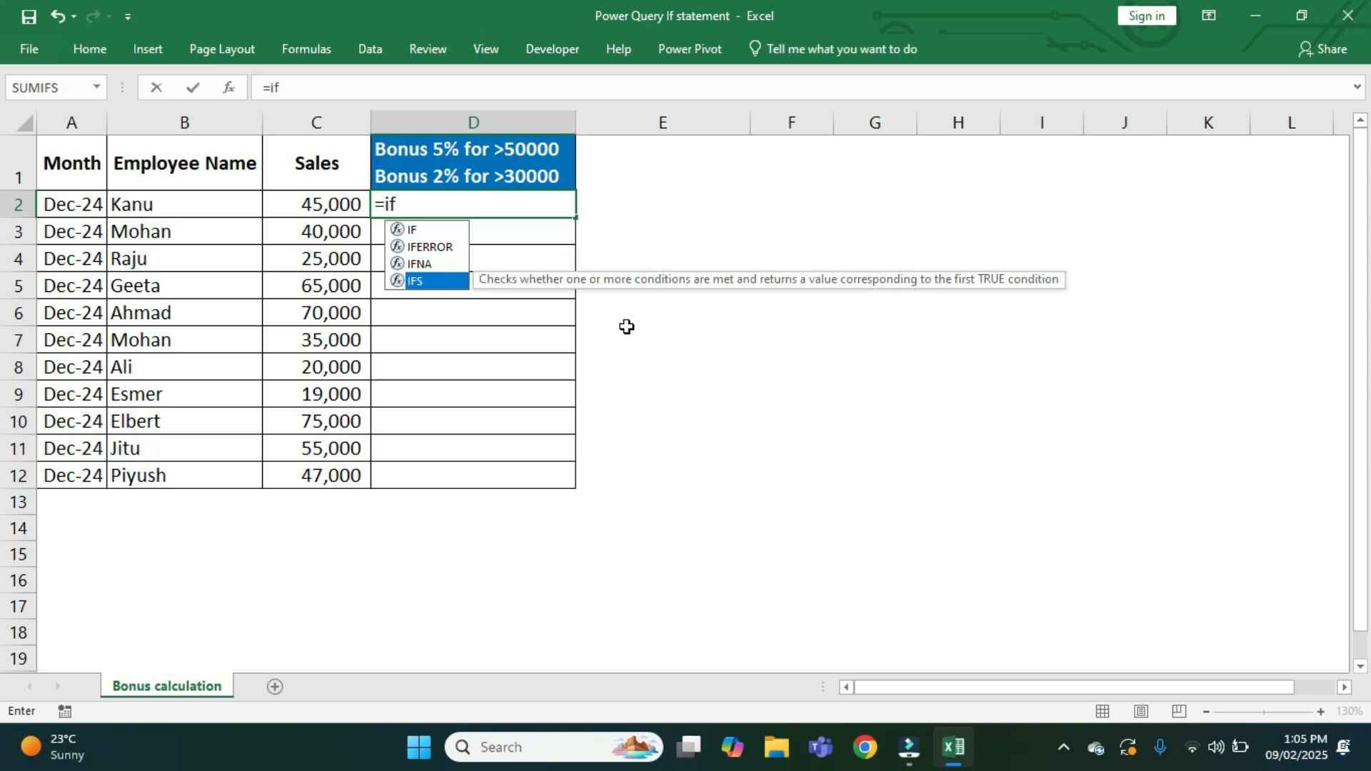
key(Tab)
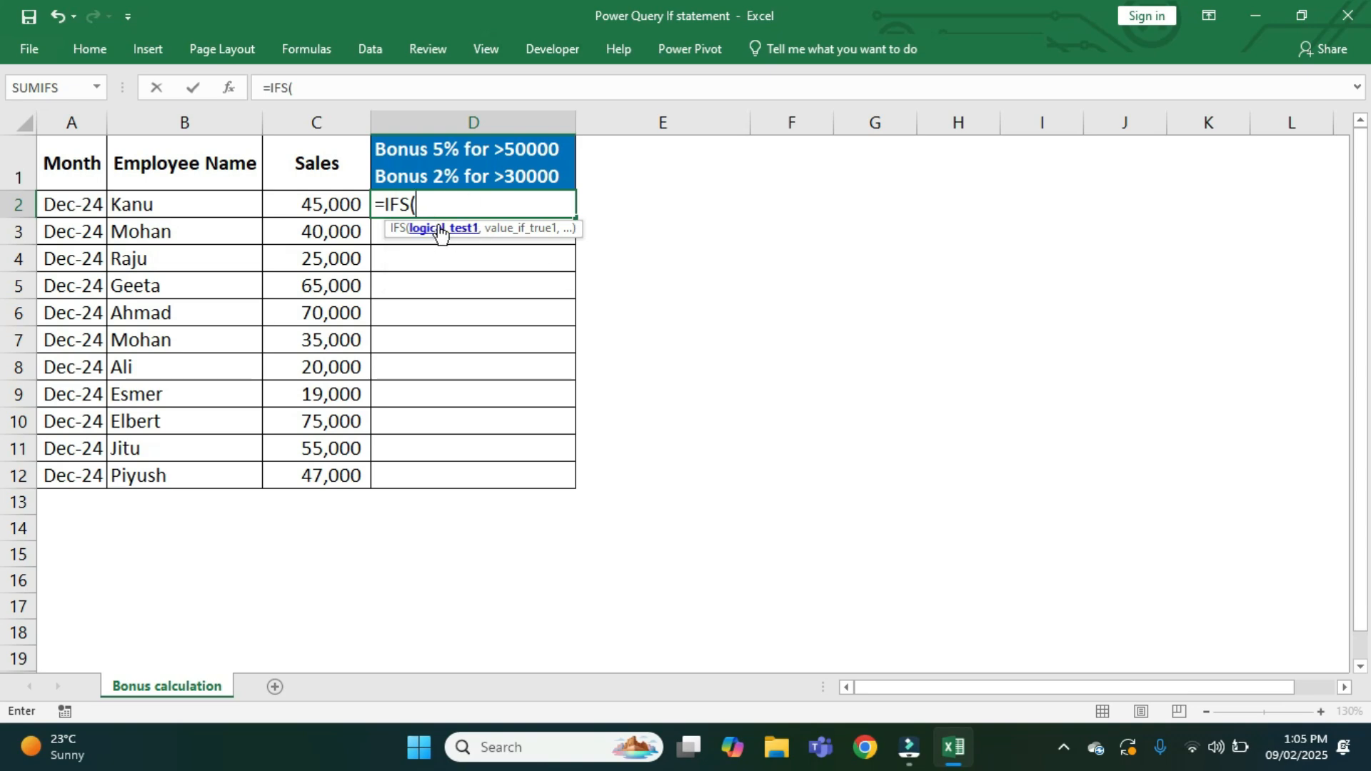
click(317, 206)
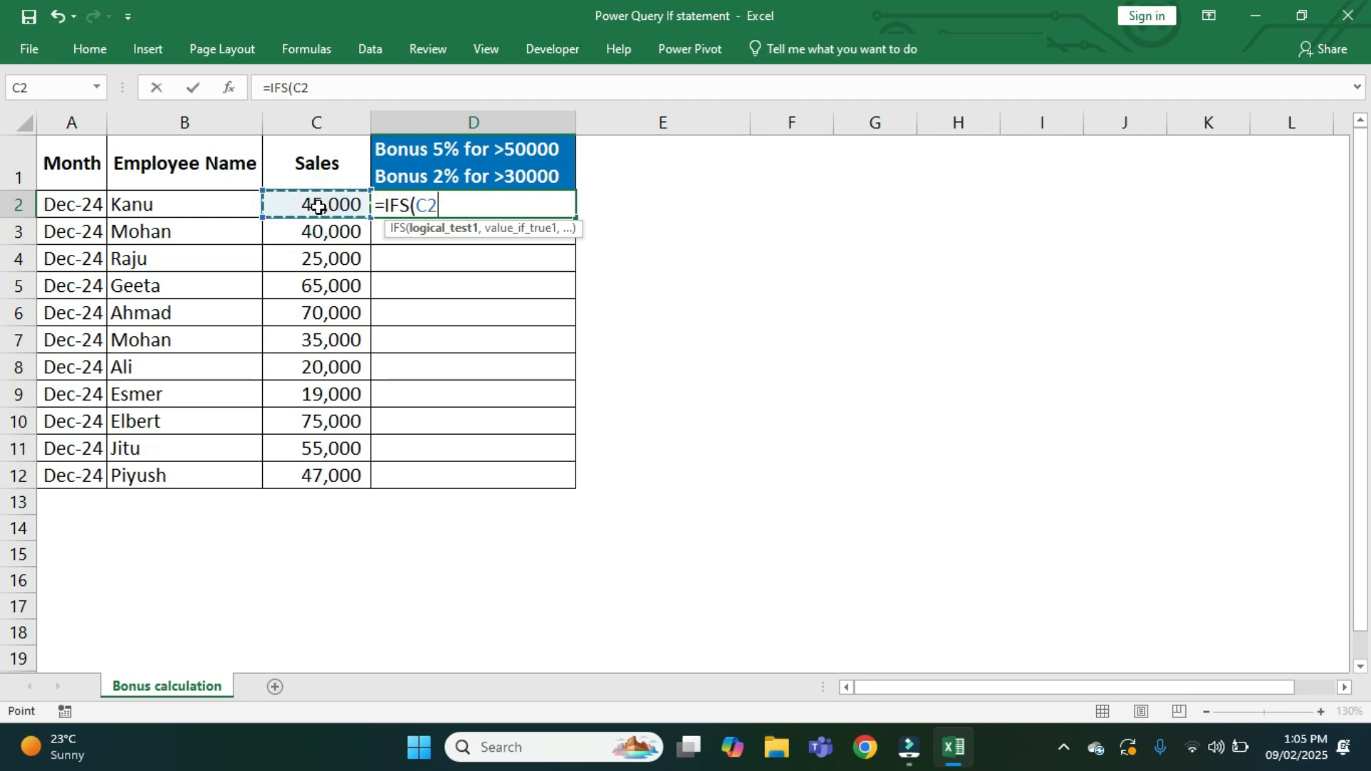
text(>50000,)
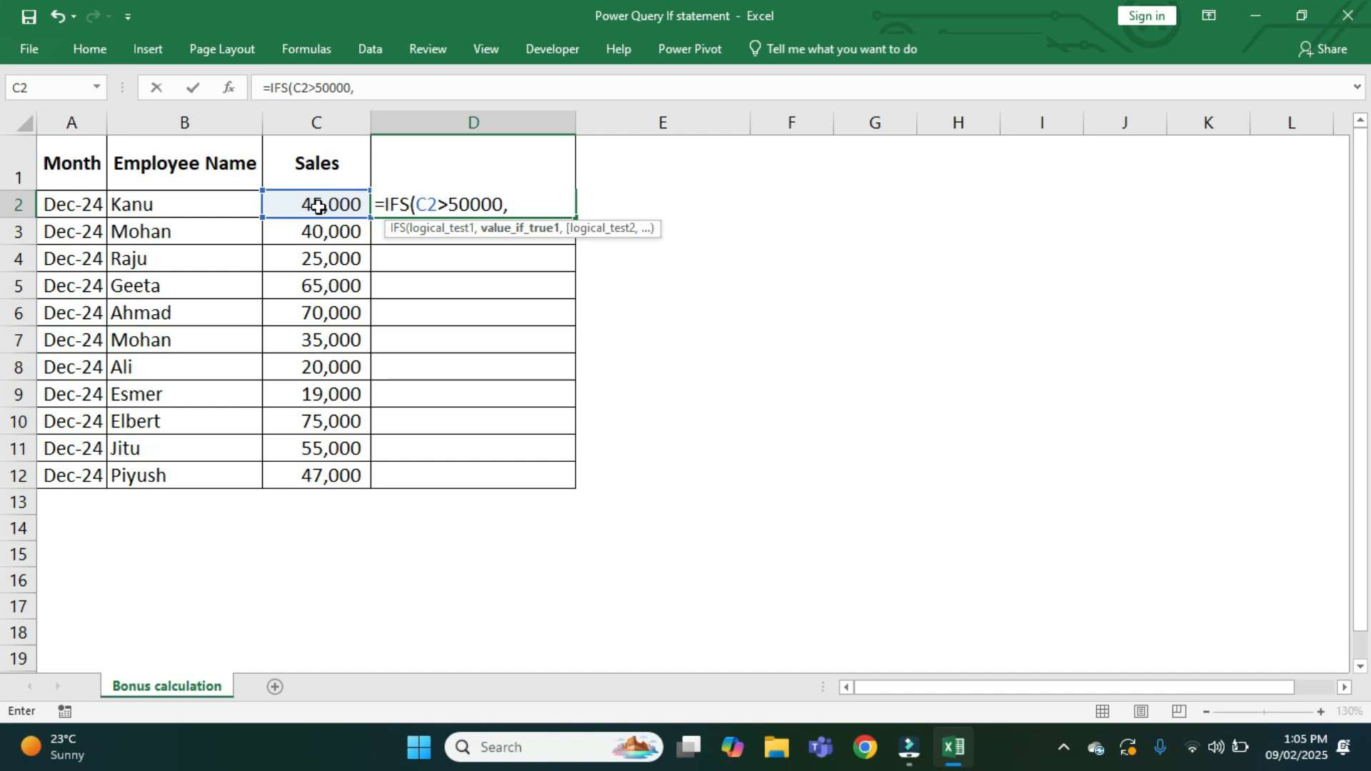
click(318, 206)
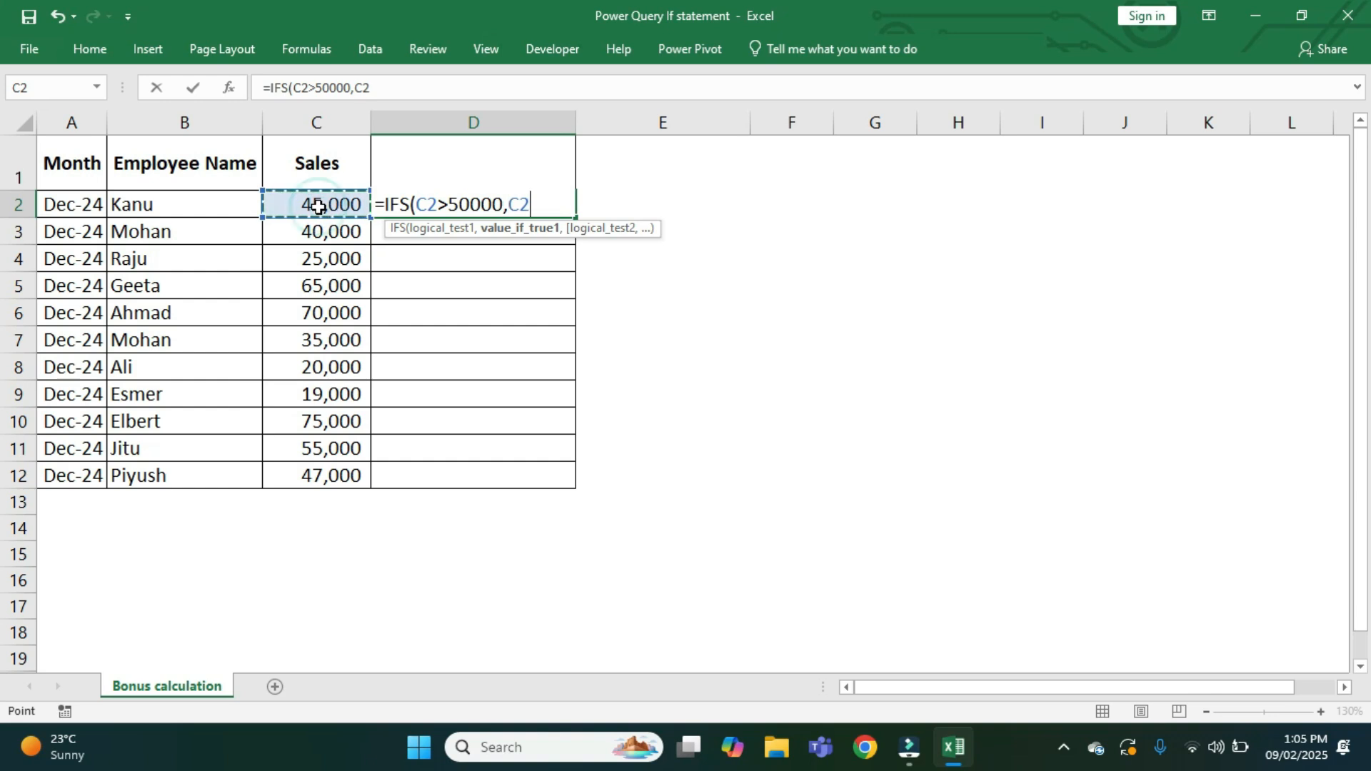
text(*5%,)
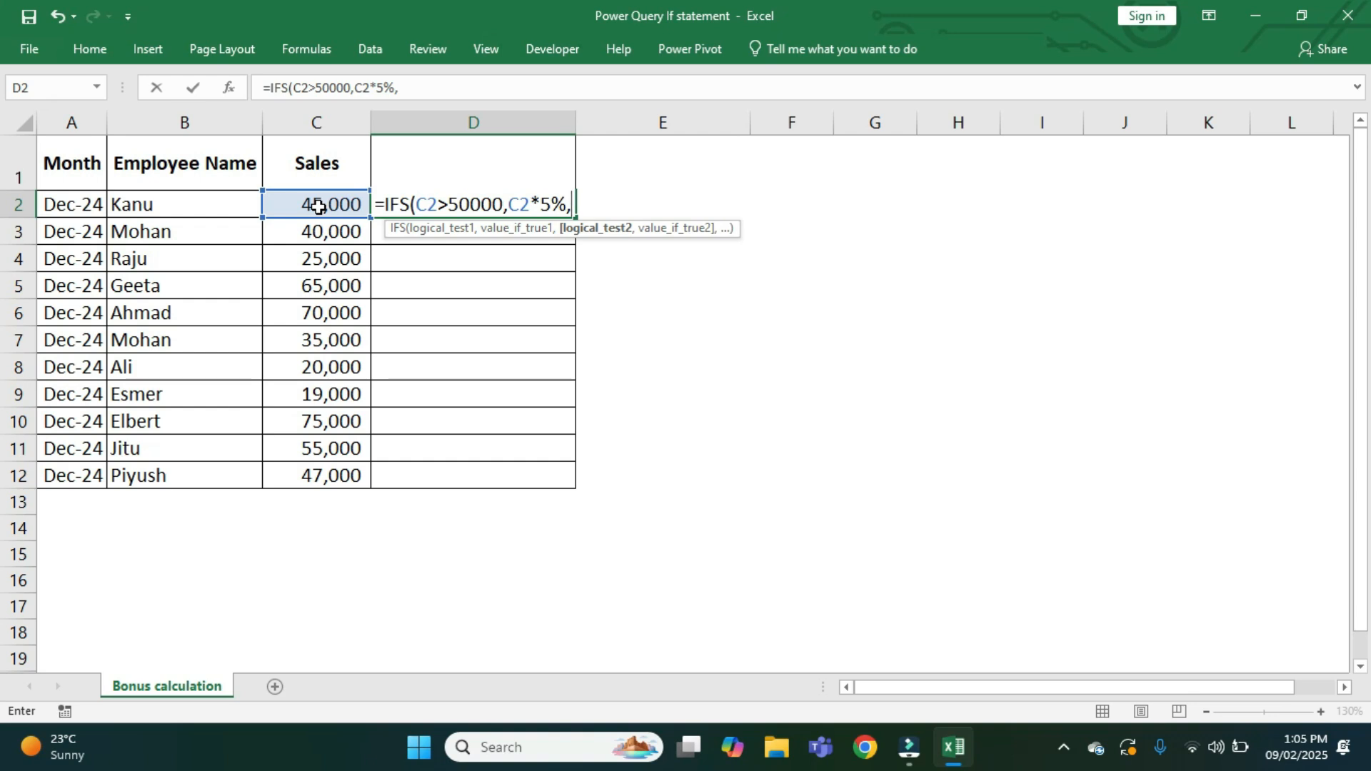
Step: Complete the IFS formula in D2 with a second condition C2>30000 that returns C2*2%
click(318, 207)
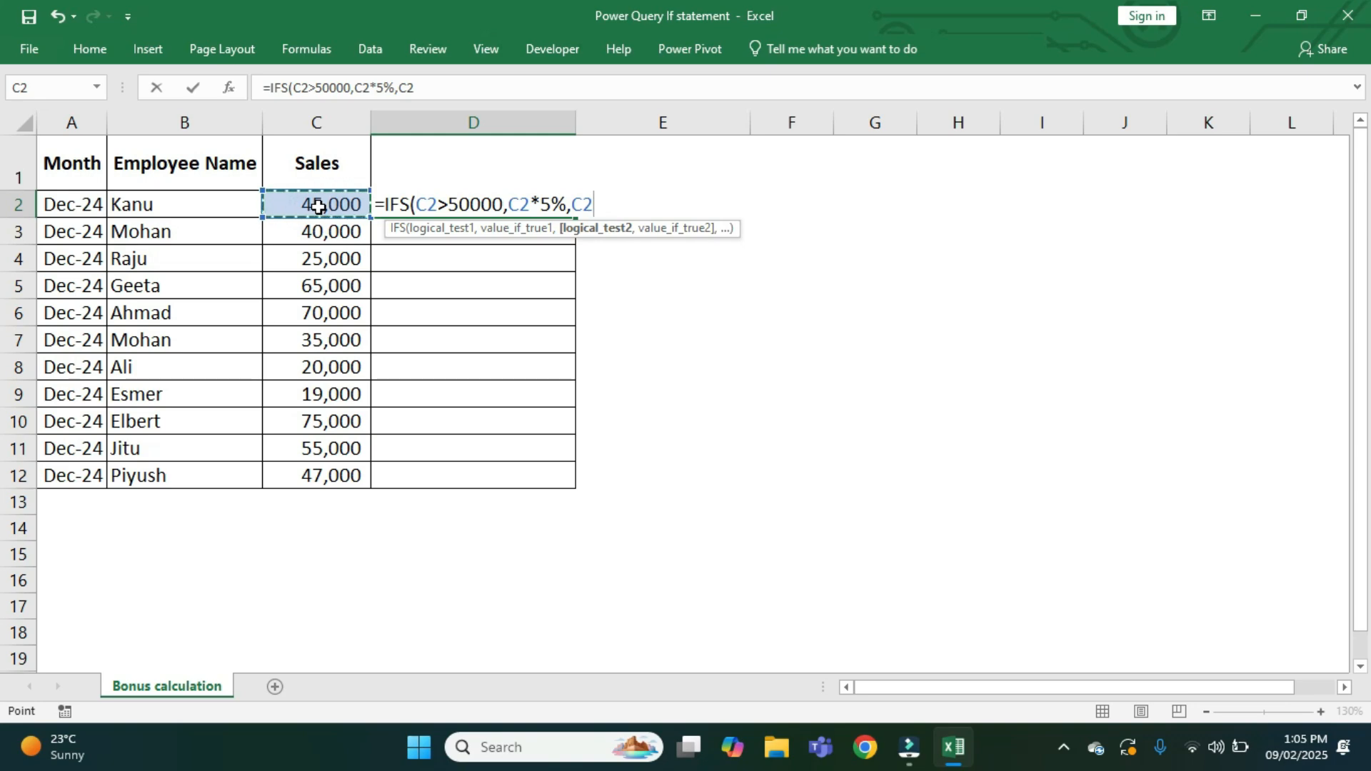
text(>3000)
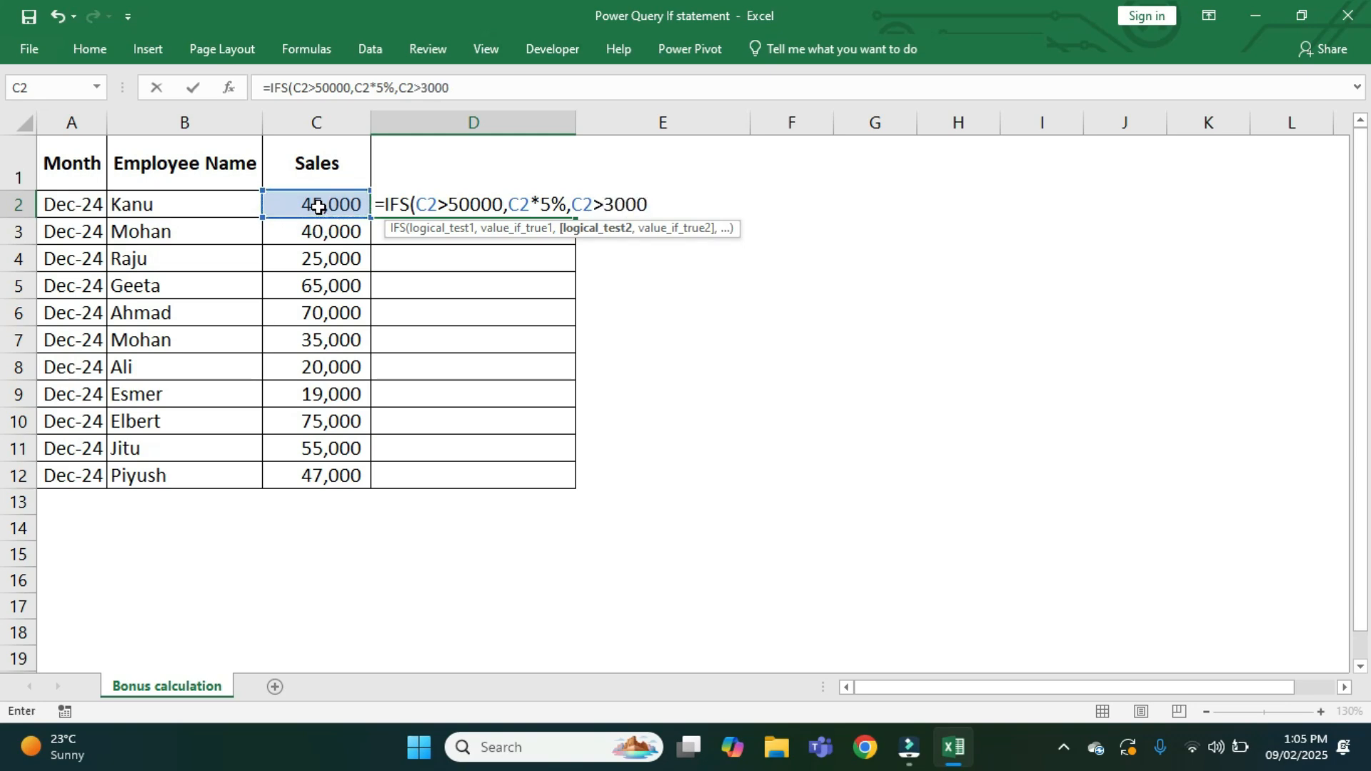
text(0,)
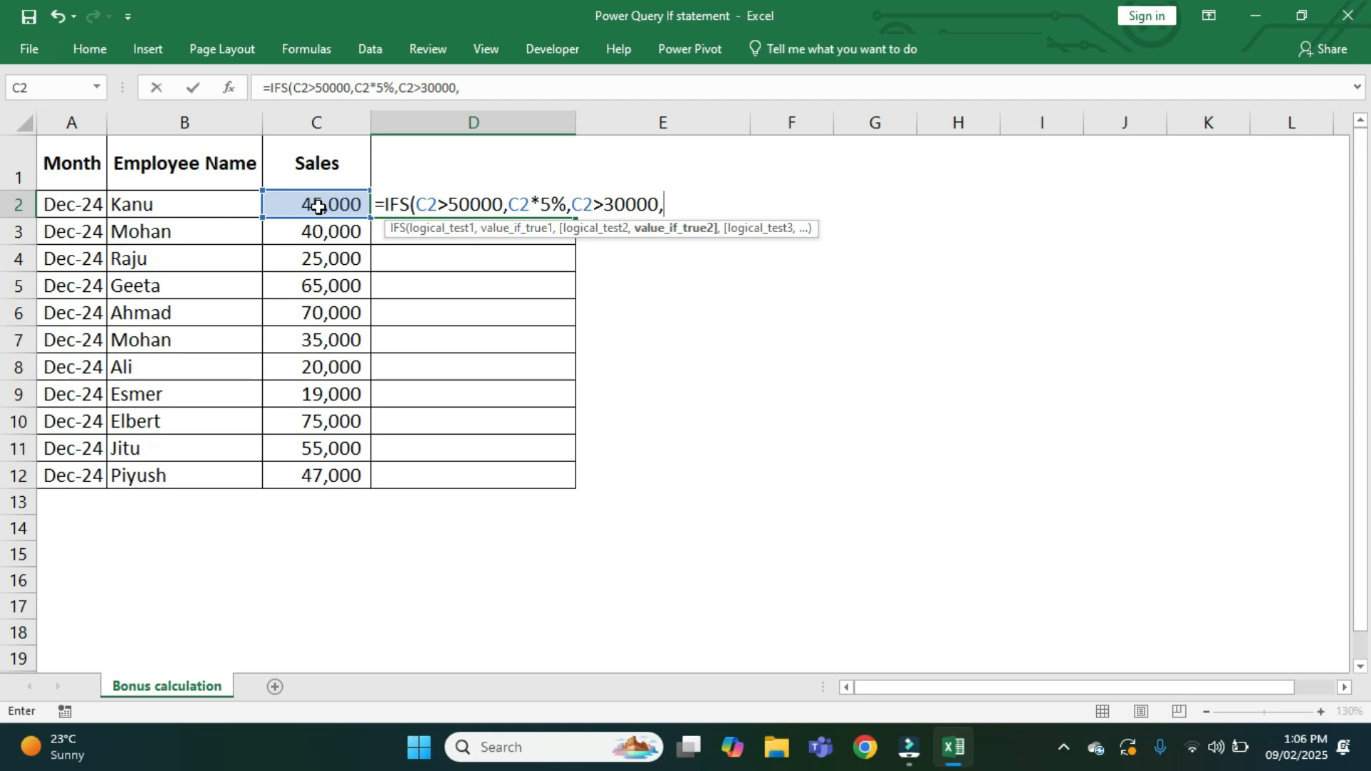
click(318, 206)
text(*2)
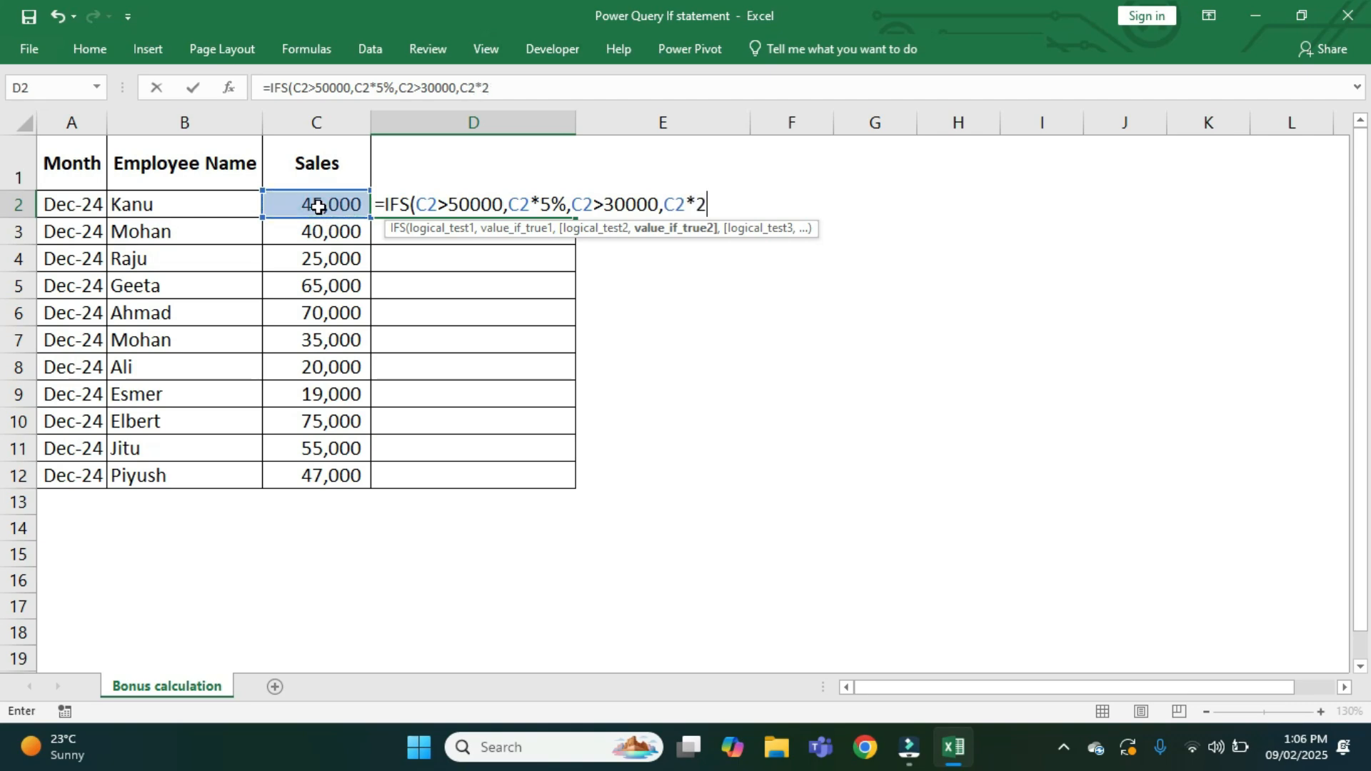
text(%))
key(Return)
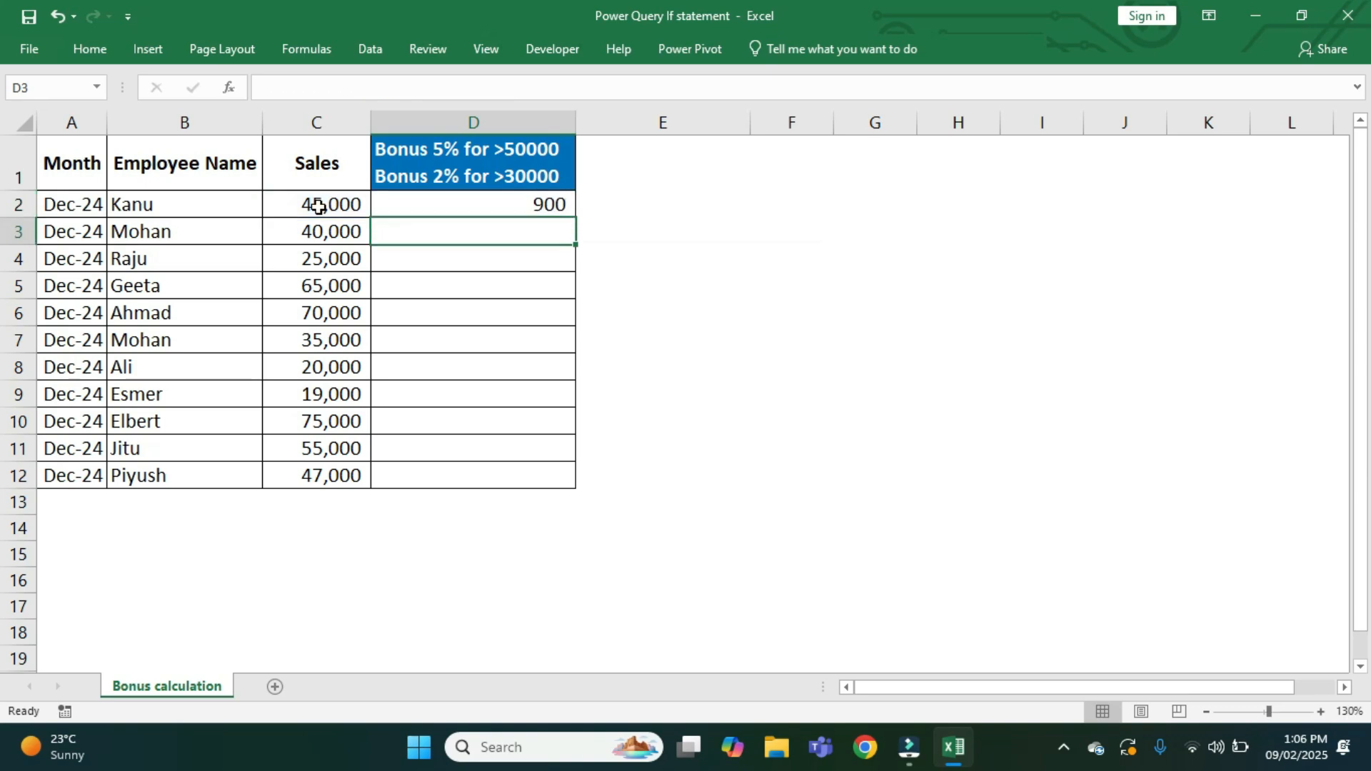
Step: Check the D2 bonus against its sales figure and fill the IFS formula down through D12
click(471, 206)
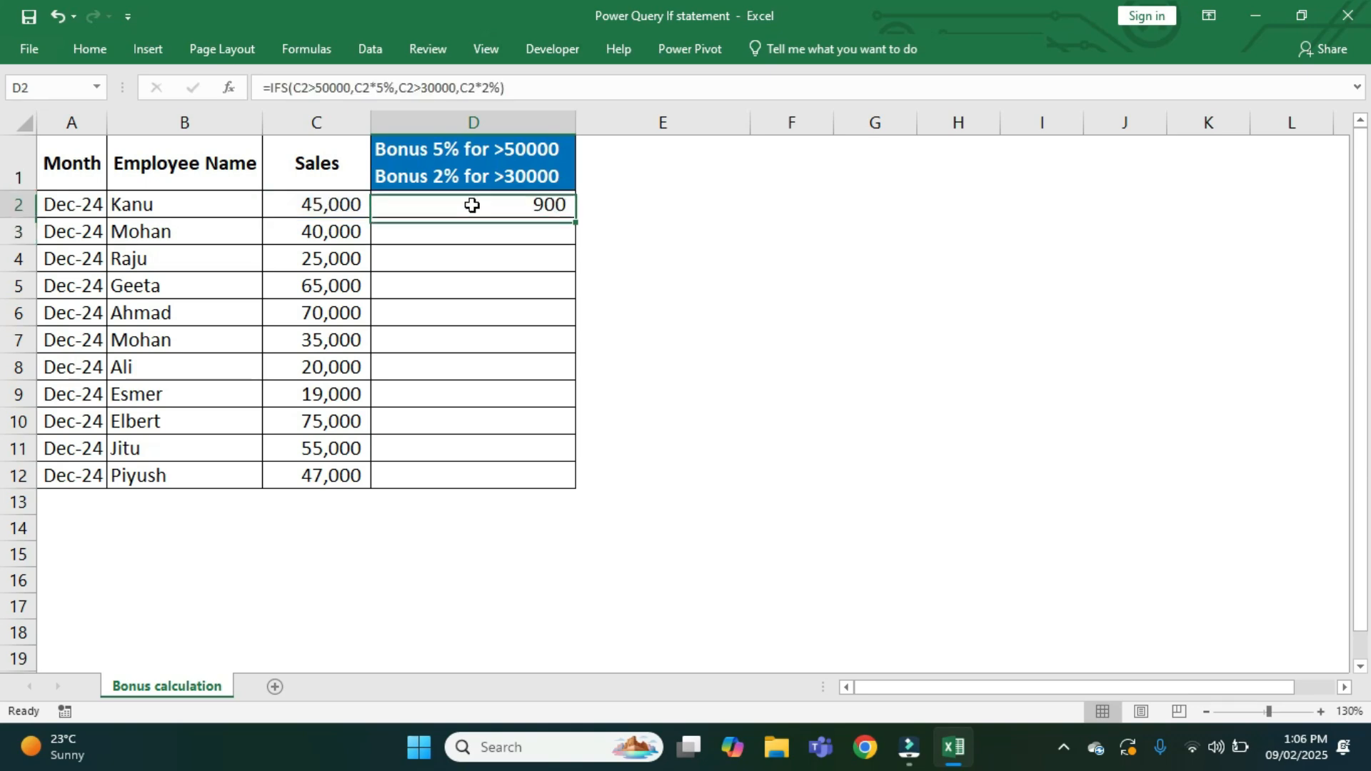
click(331, 205)
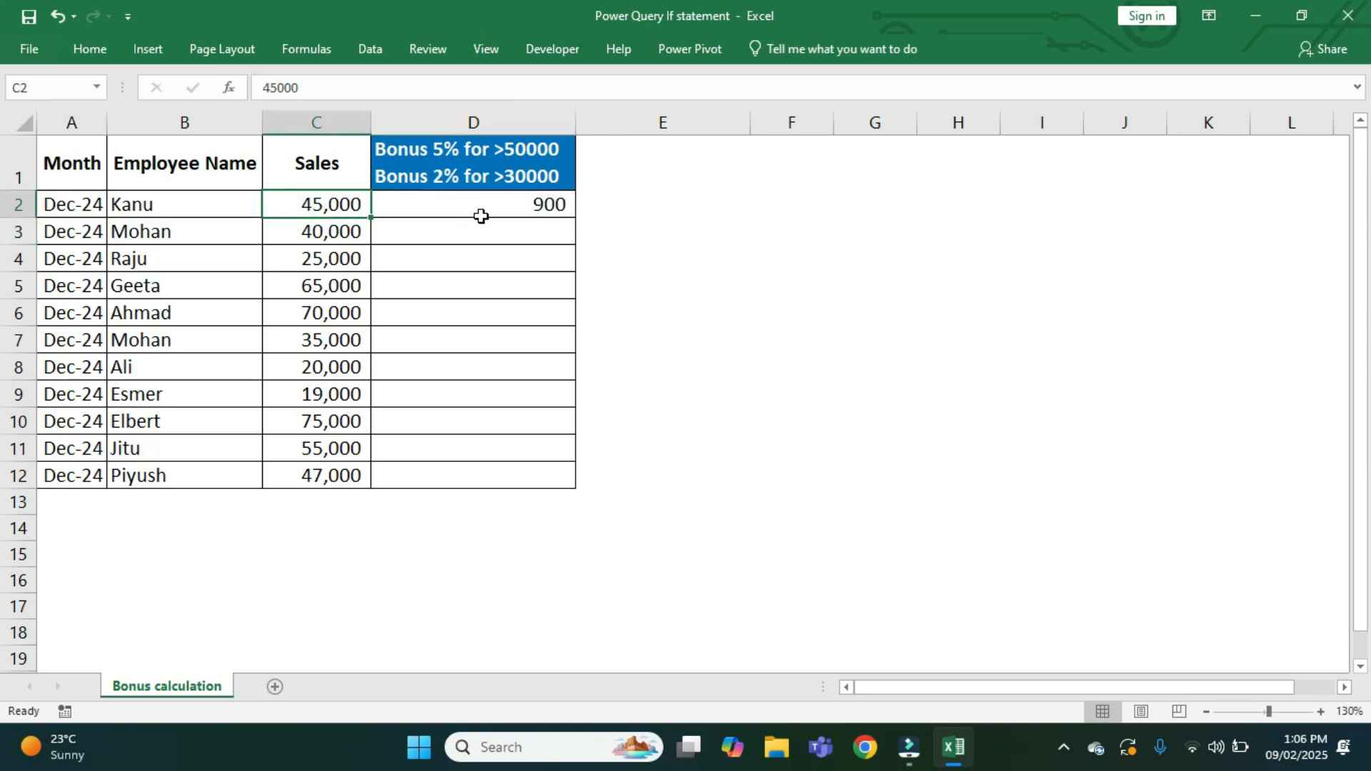
click(555, 205)
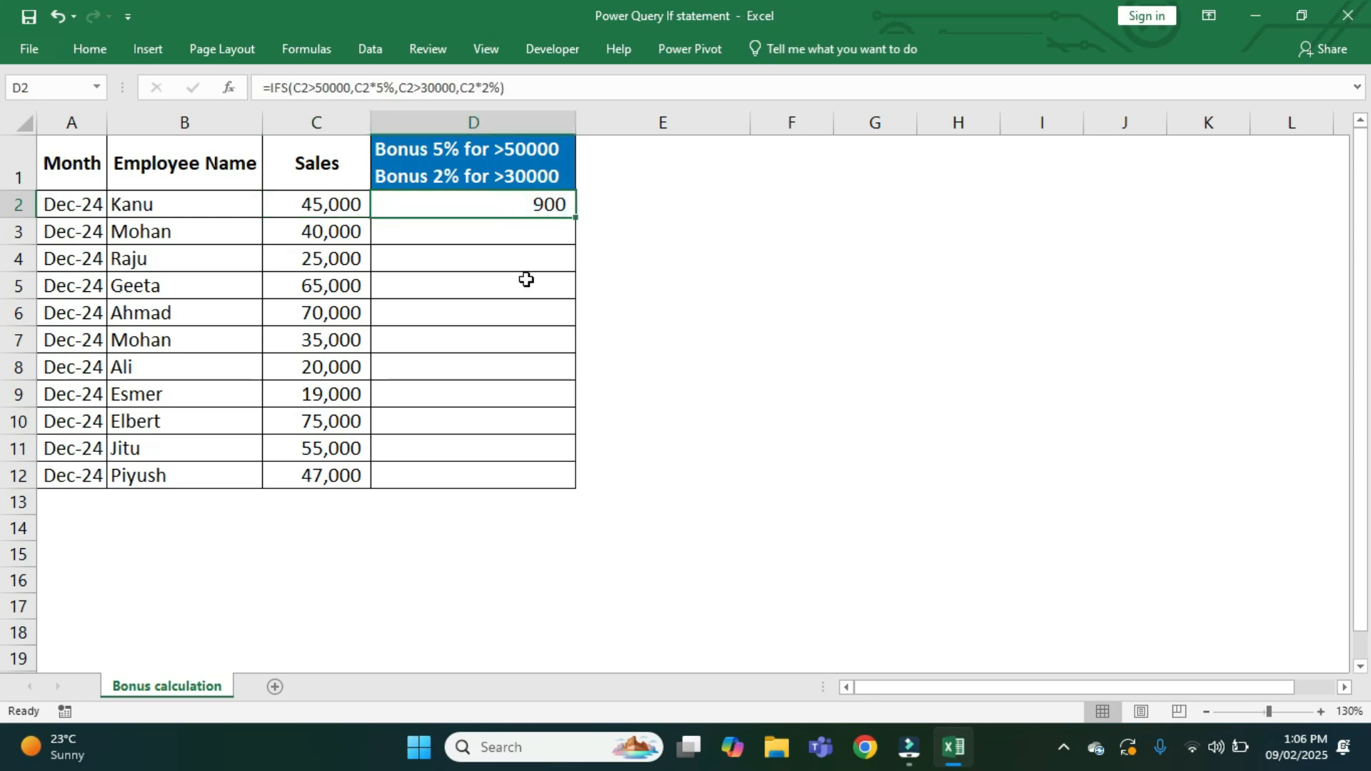
double_click(575, 218)
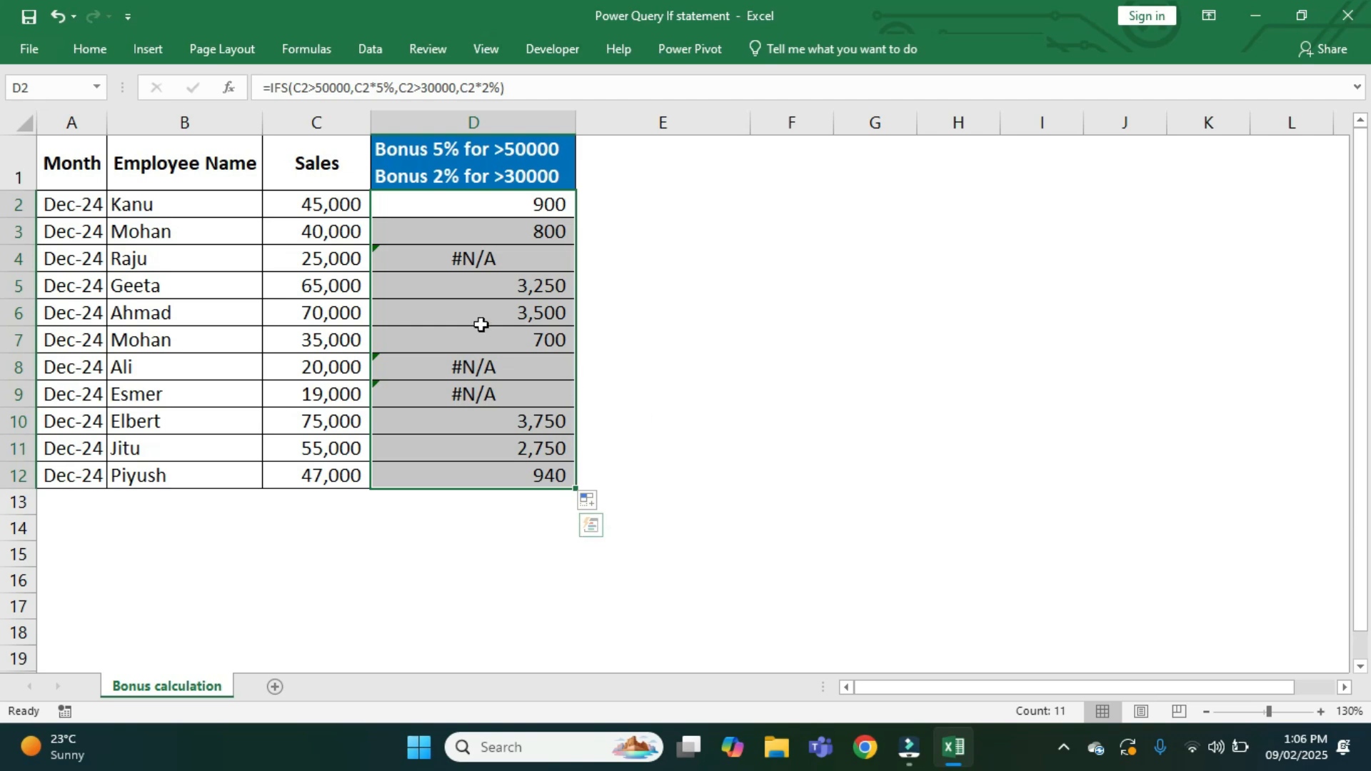
Step: Examine the sales figures and bonus formulas in rows 4, 8 and 9
click(342, 262)
click(356, 368)
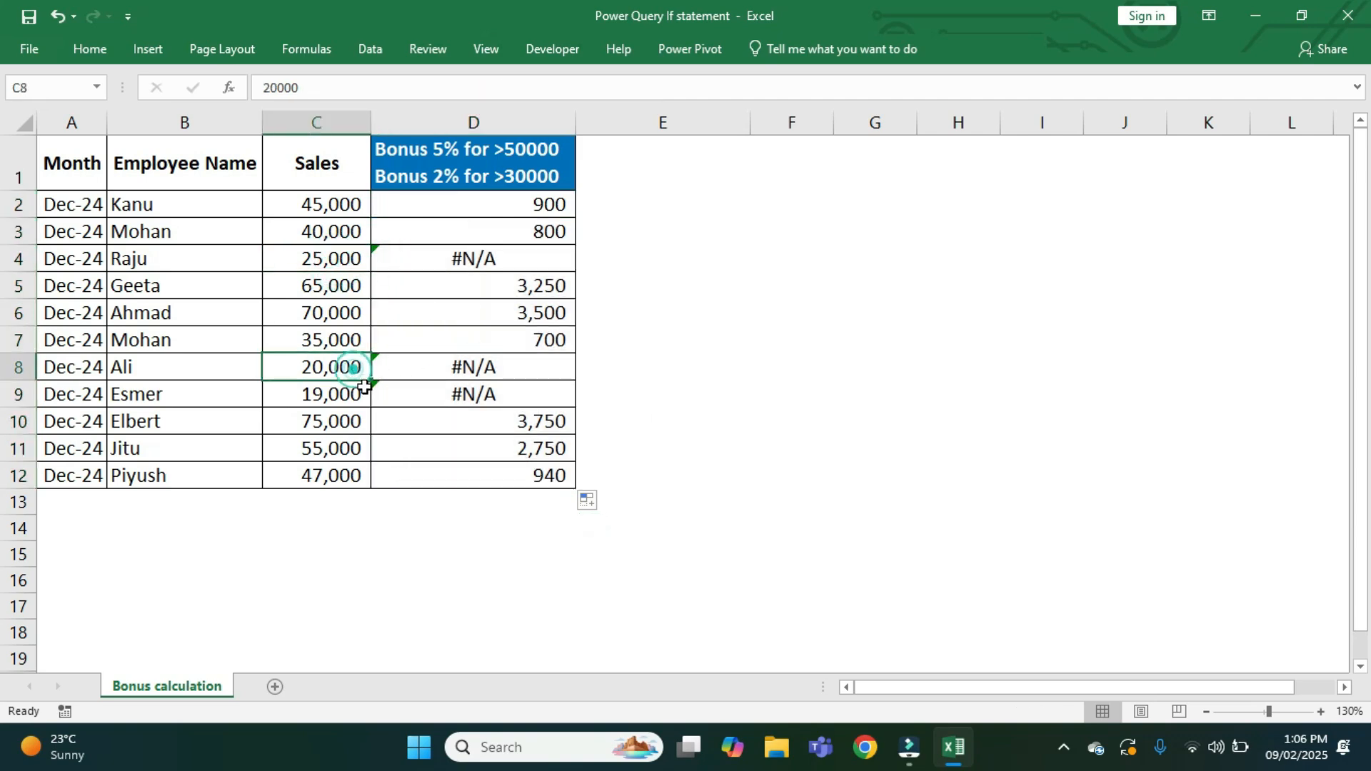
click(357, 391)
click(508, 364)
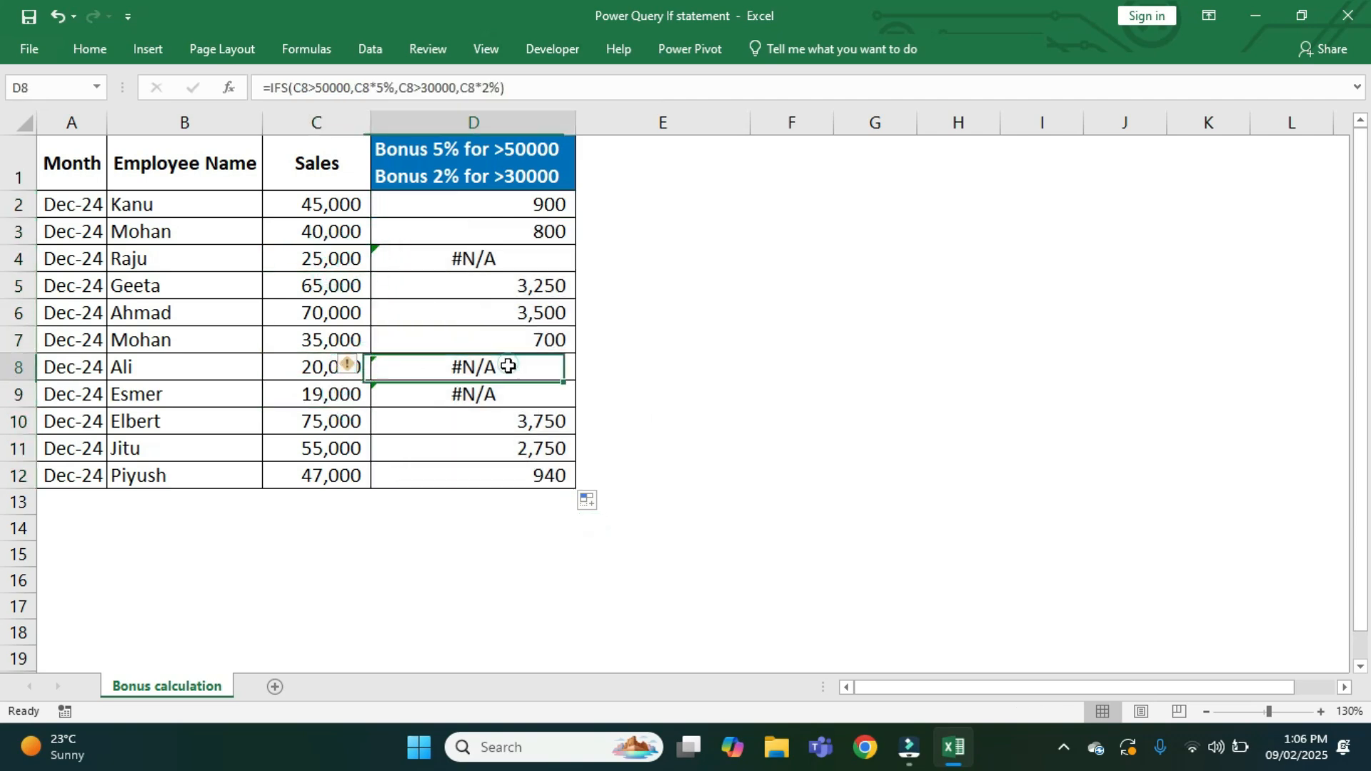
click(500, 394)
click(511, 258)
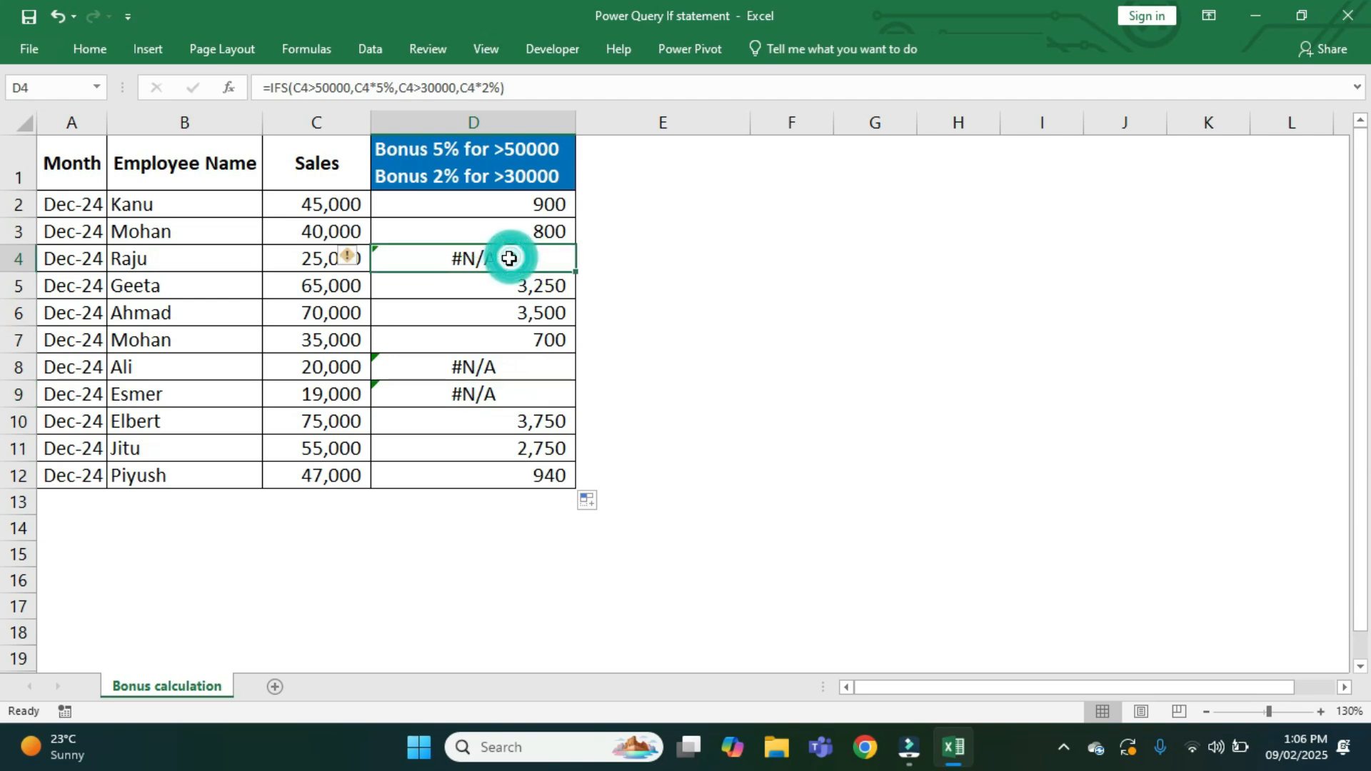
click(479, 366)
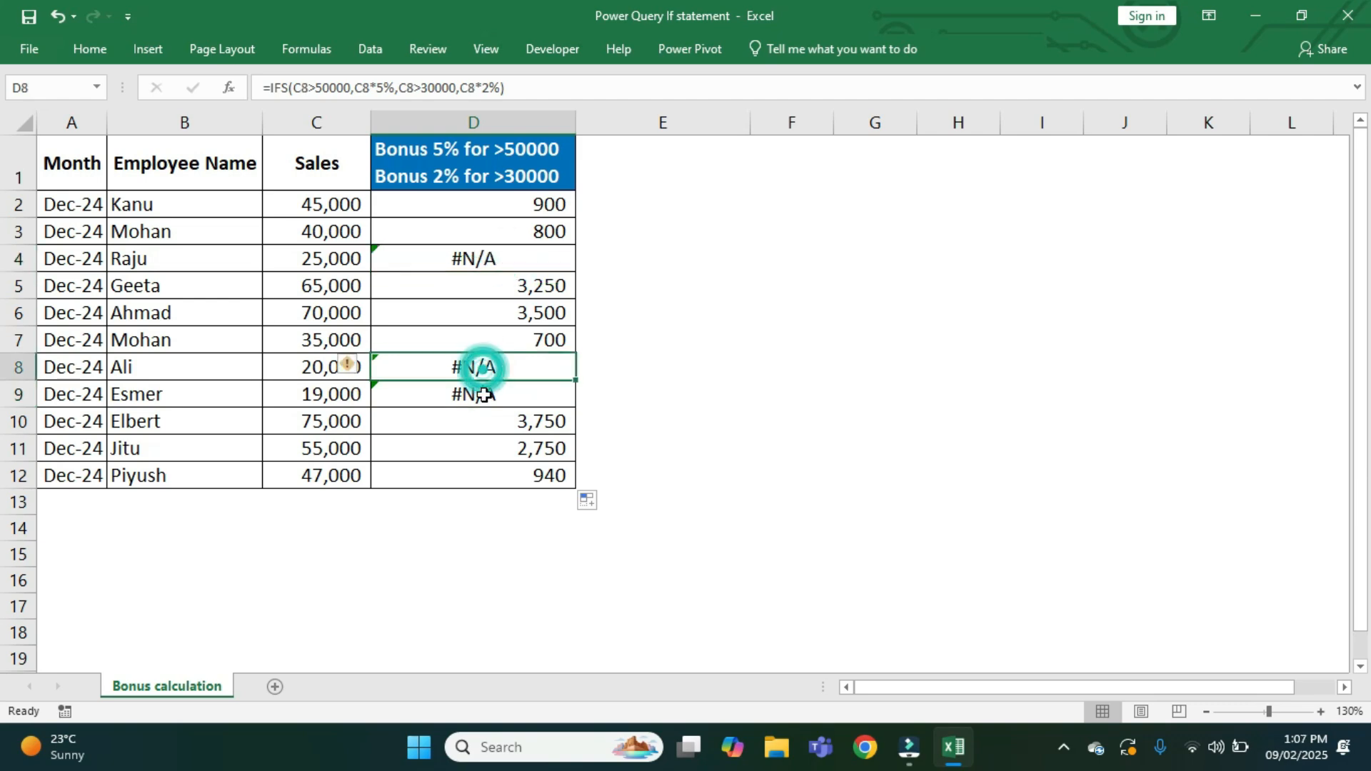
click(474, 393)
Step: Wrap the IFS formula in D2 in IFERROR with 0 as the value returned on error
click(510, 209)
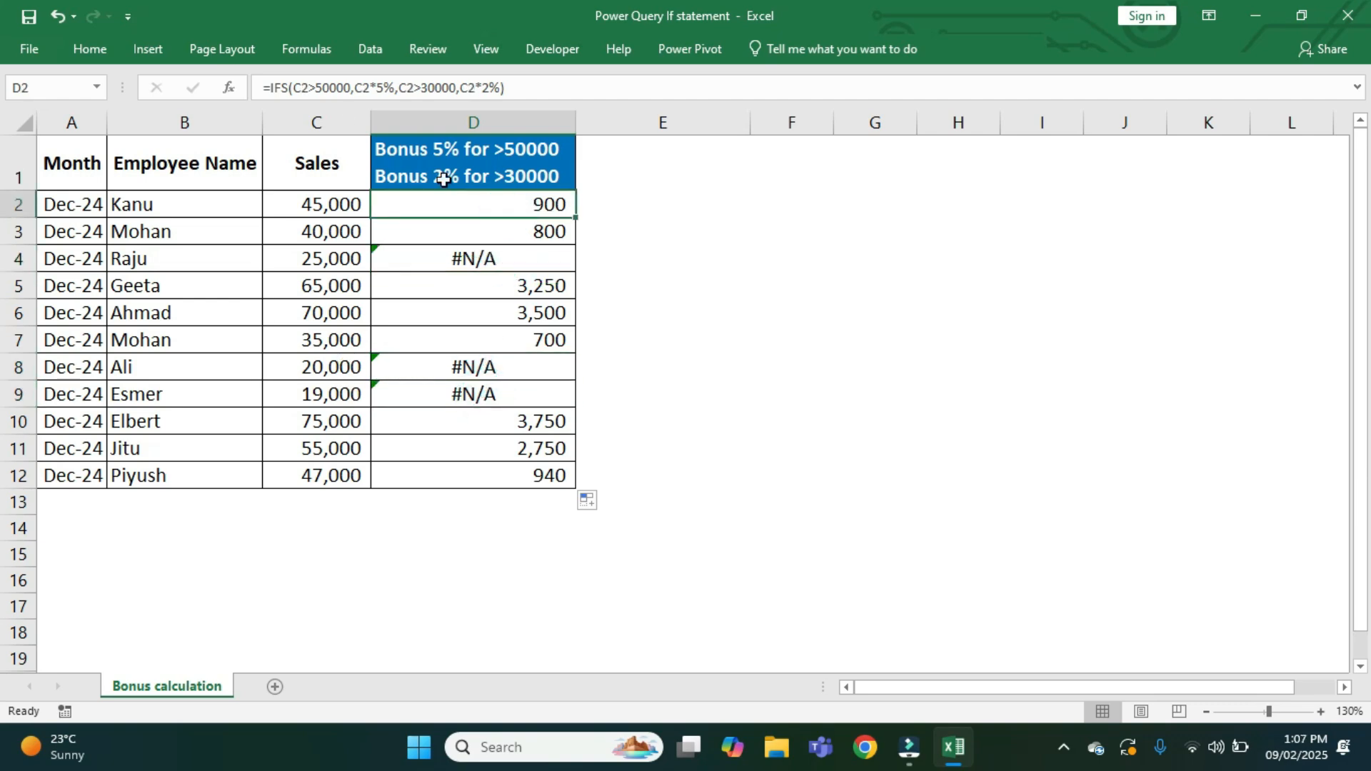
click(268, 87)
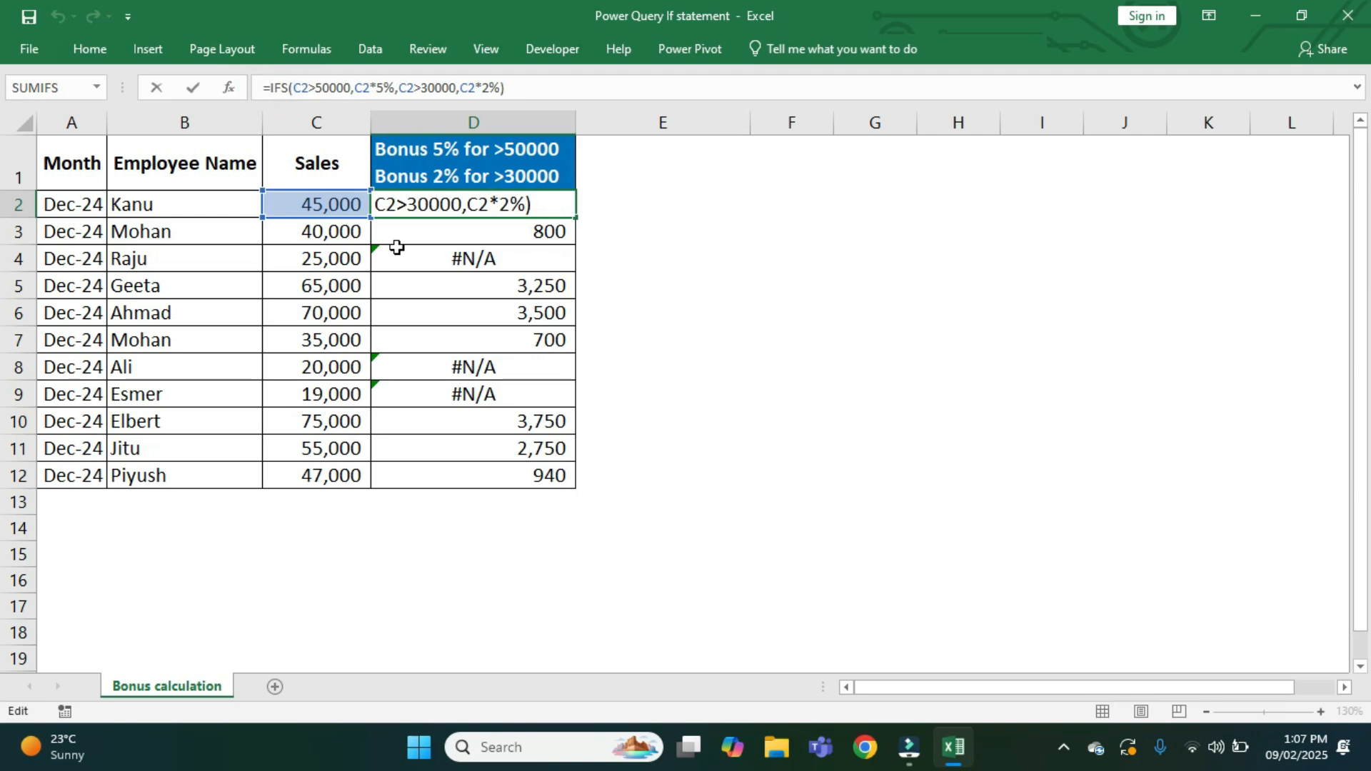
text(if)
key(Down)
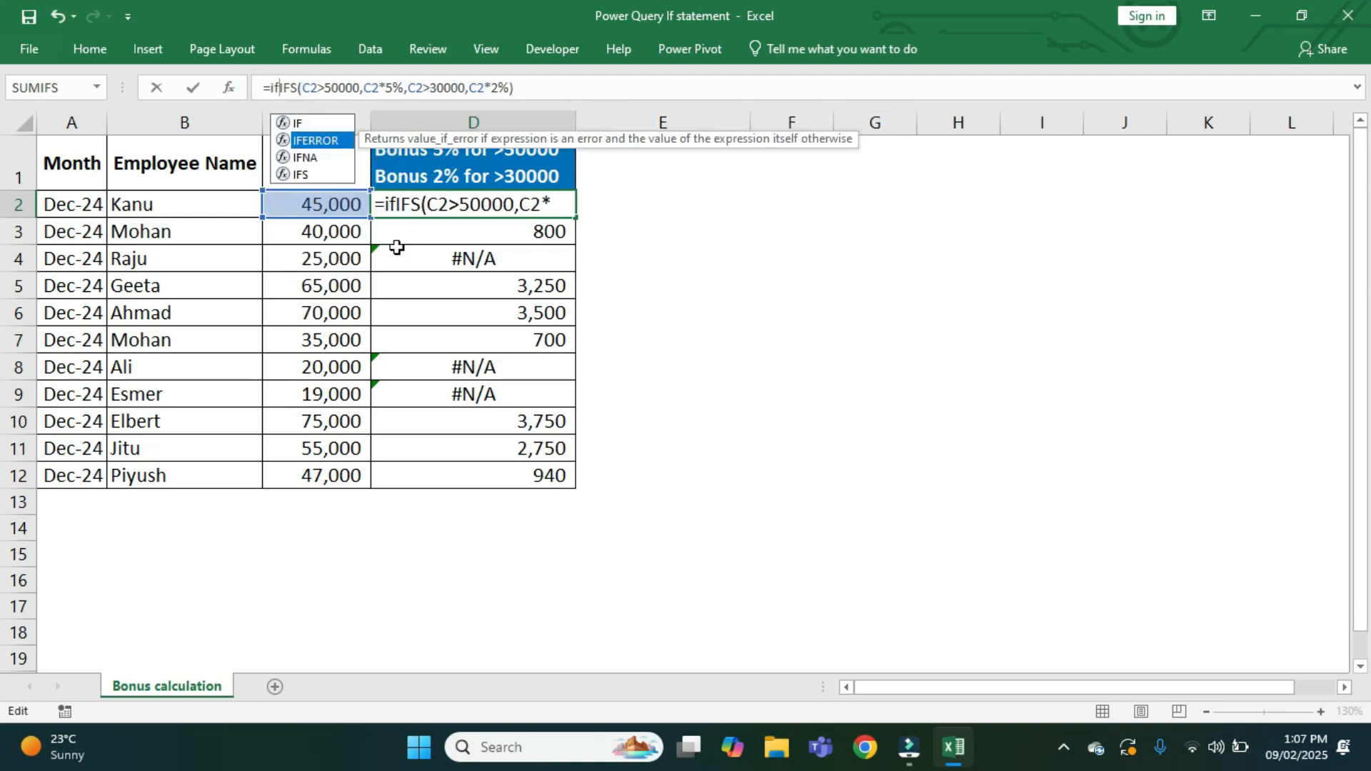
key(Tab)
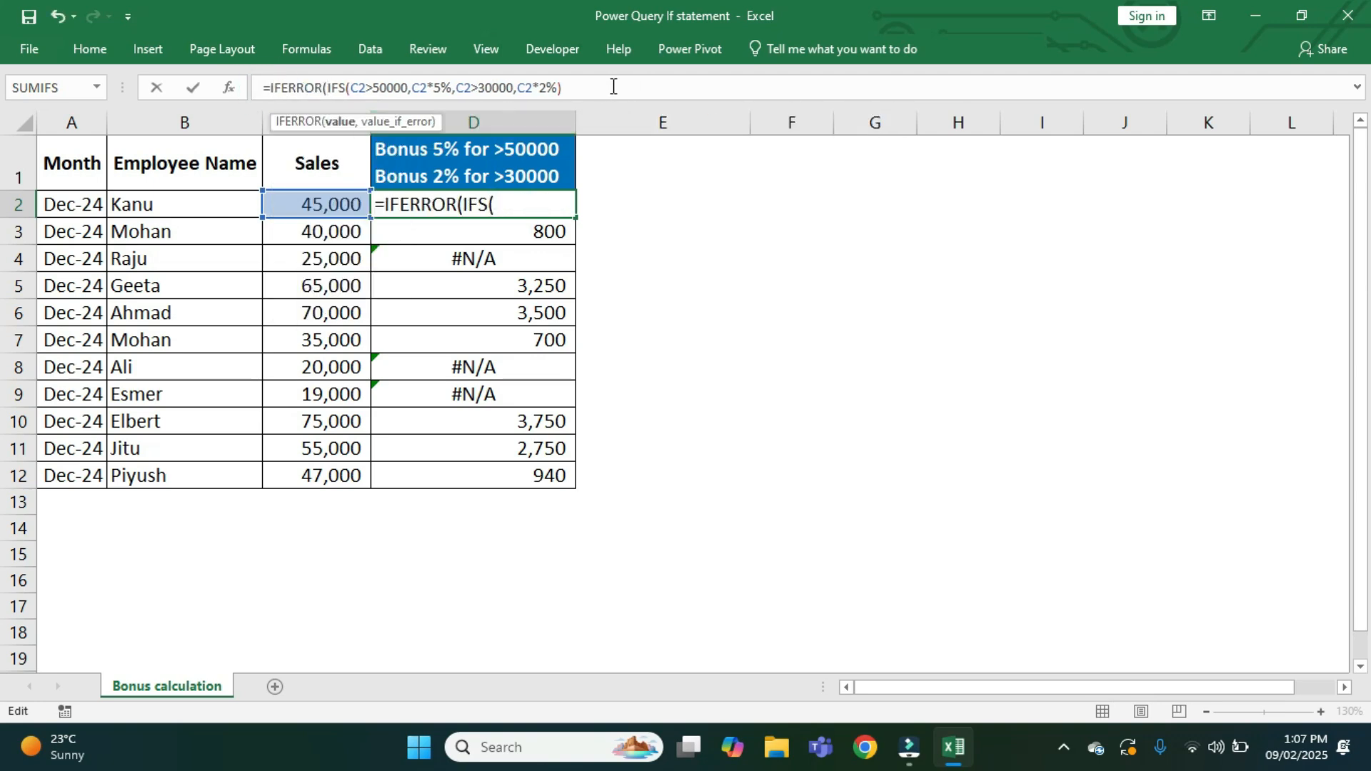
click(592, 85)
text(,)
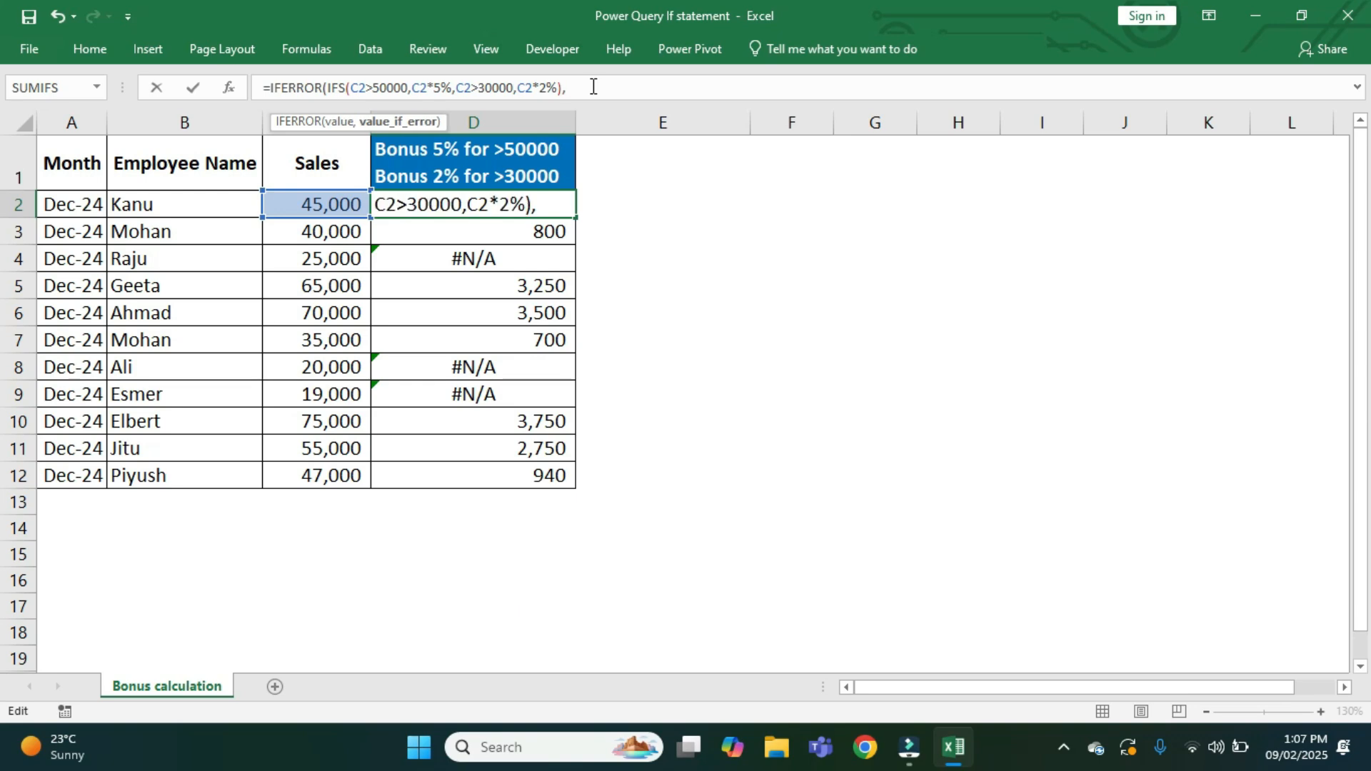
text(0))
key(Return)
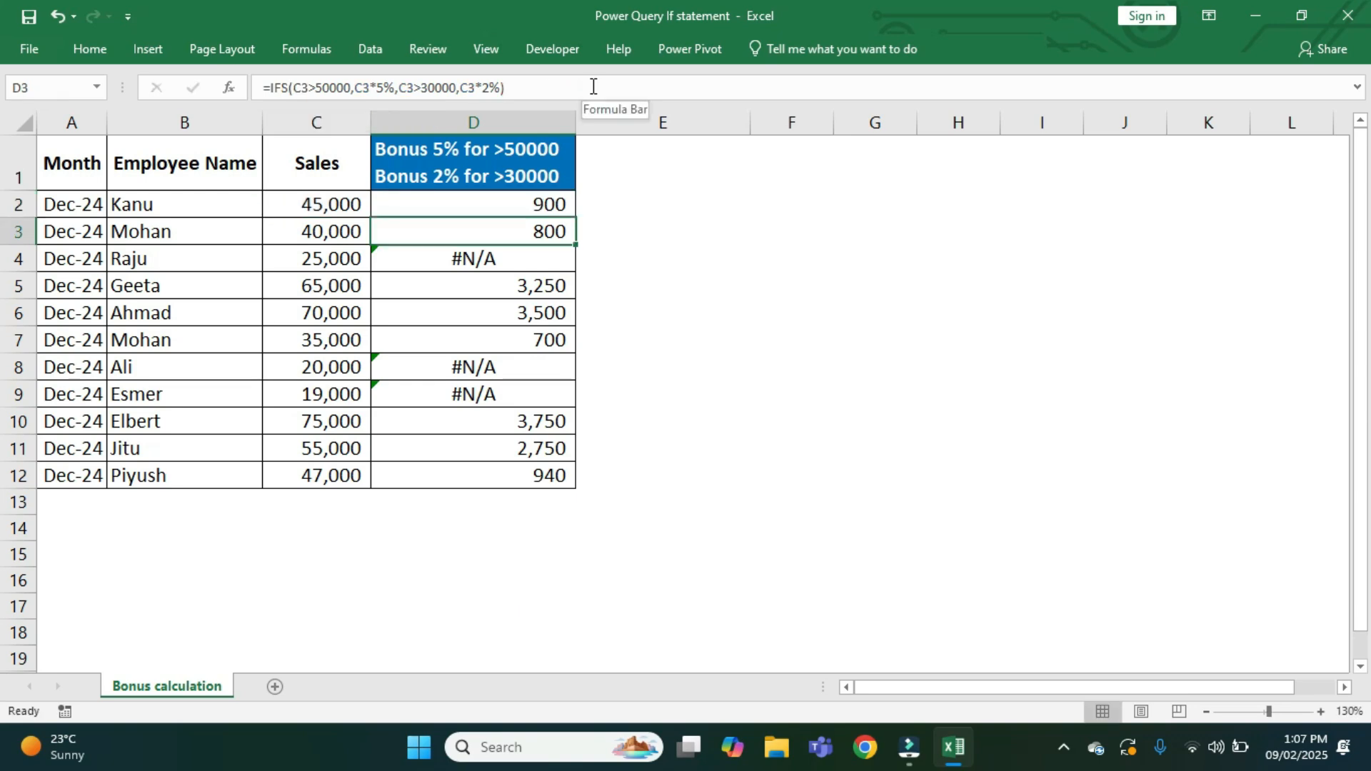
Step: Fill the IFERROR formula from D2 down through D12 and check the bonus cells in rows 4, 8 and 9
click(553, 203)
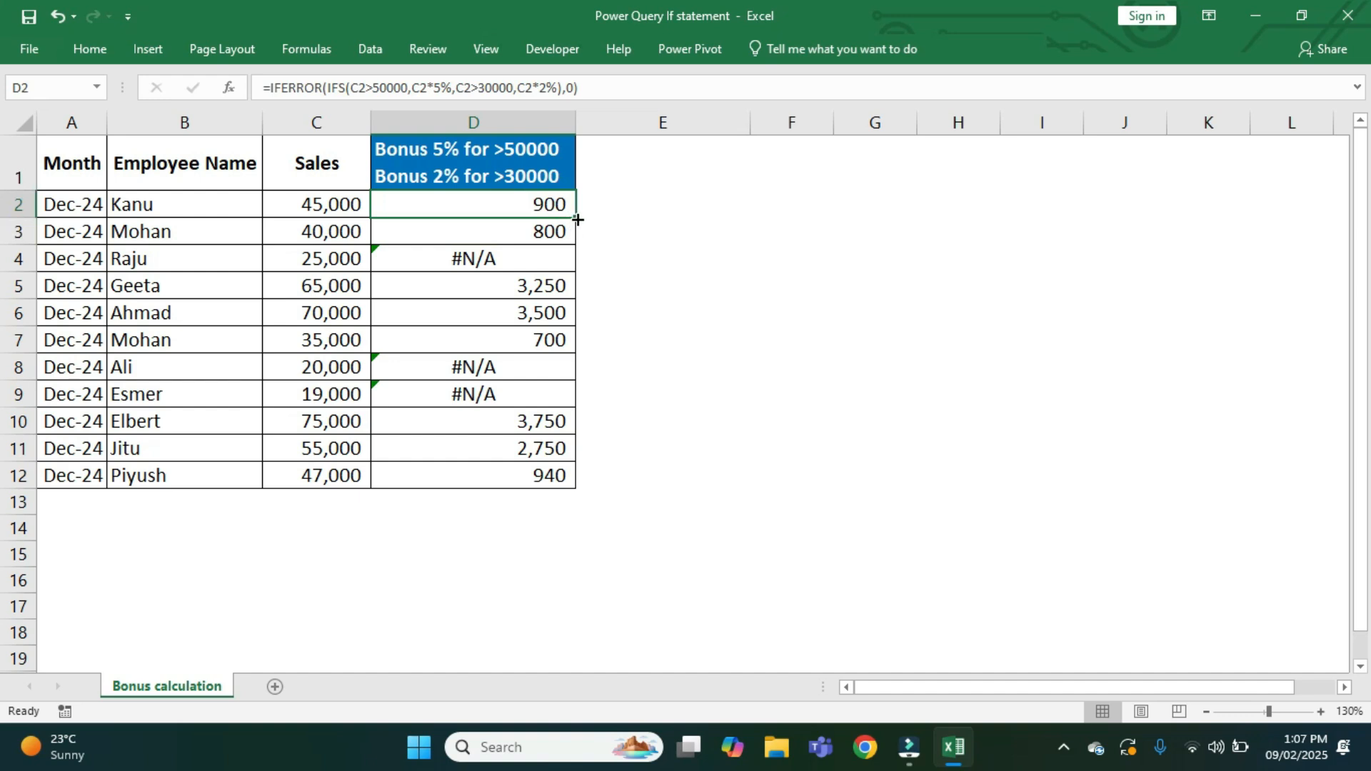
double_click(577, 219)
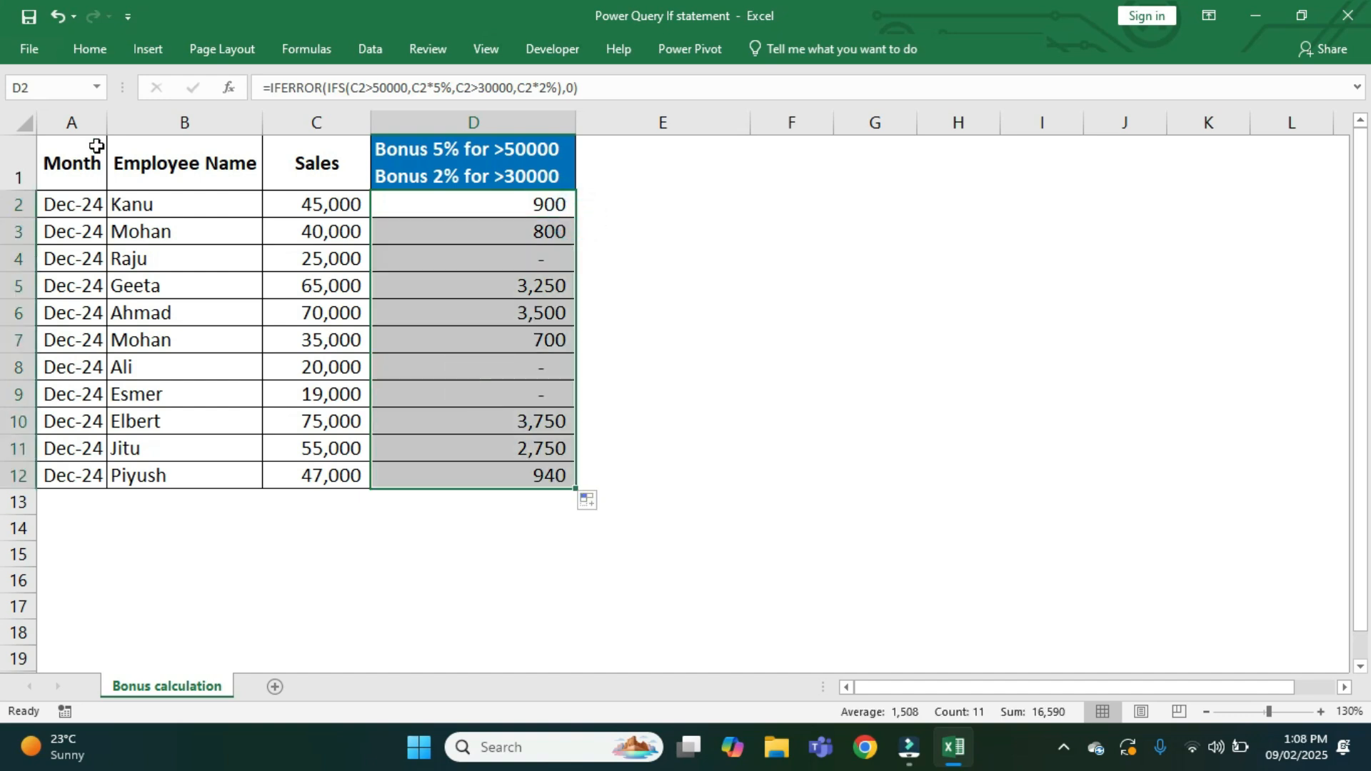
click(537, 260)
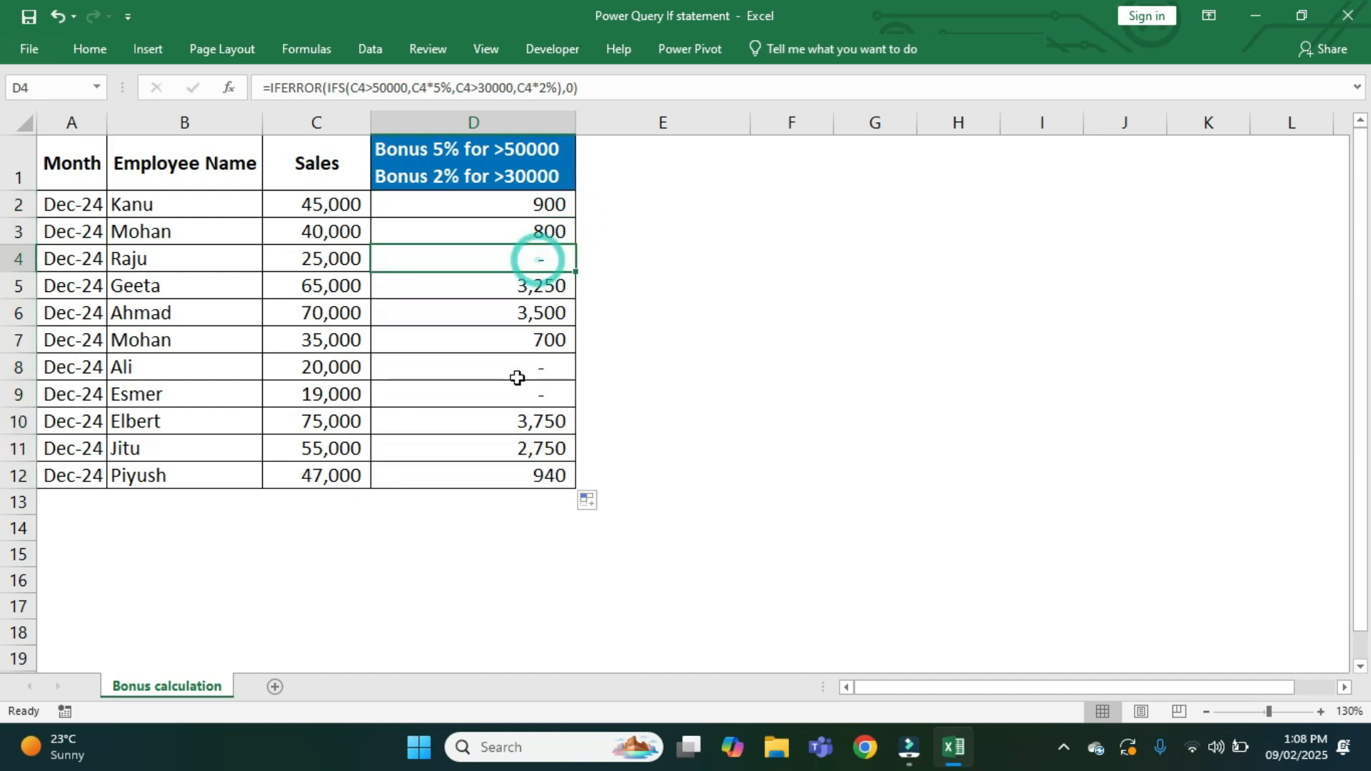
click(519, 372)
click(527, 395)
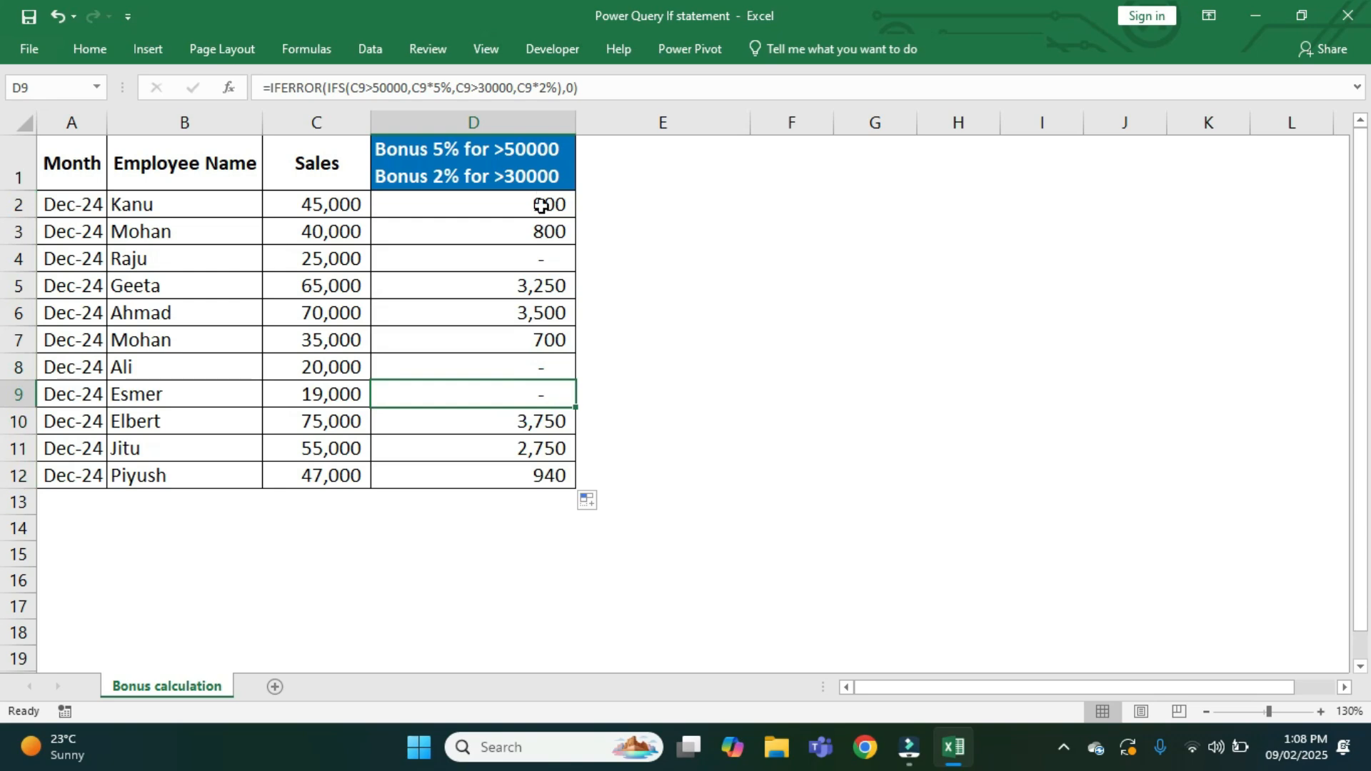
Step: Format the bonuses in D2:D12 as Number with the 1000 separator turned off, and check the bonus cells in rows 4, 8 and 9
drag(540, 206, 538, 474)
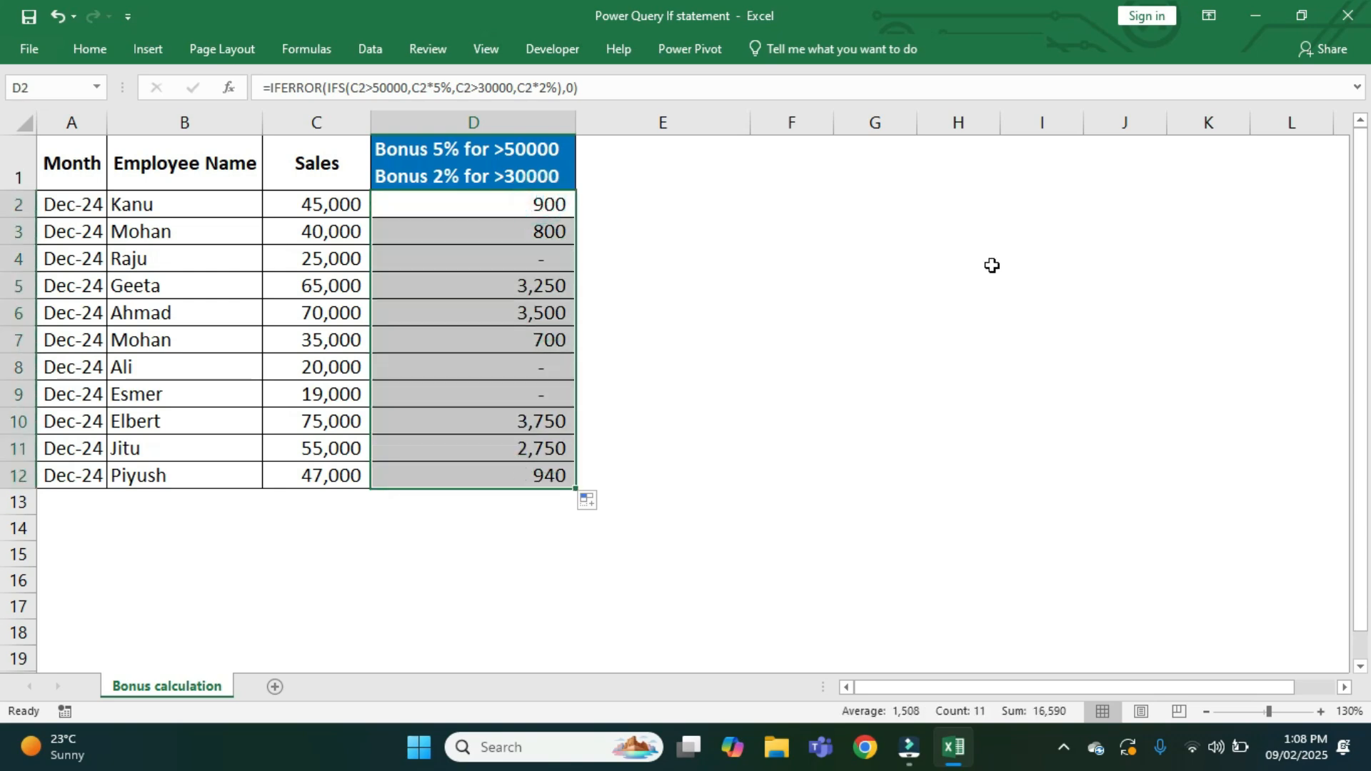
key(ctrl+1)
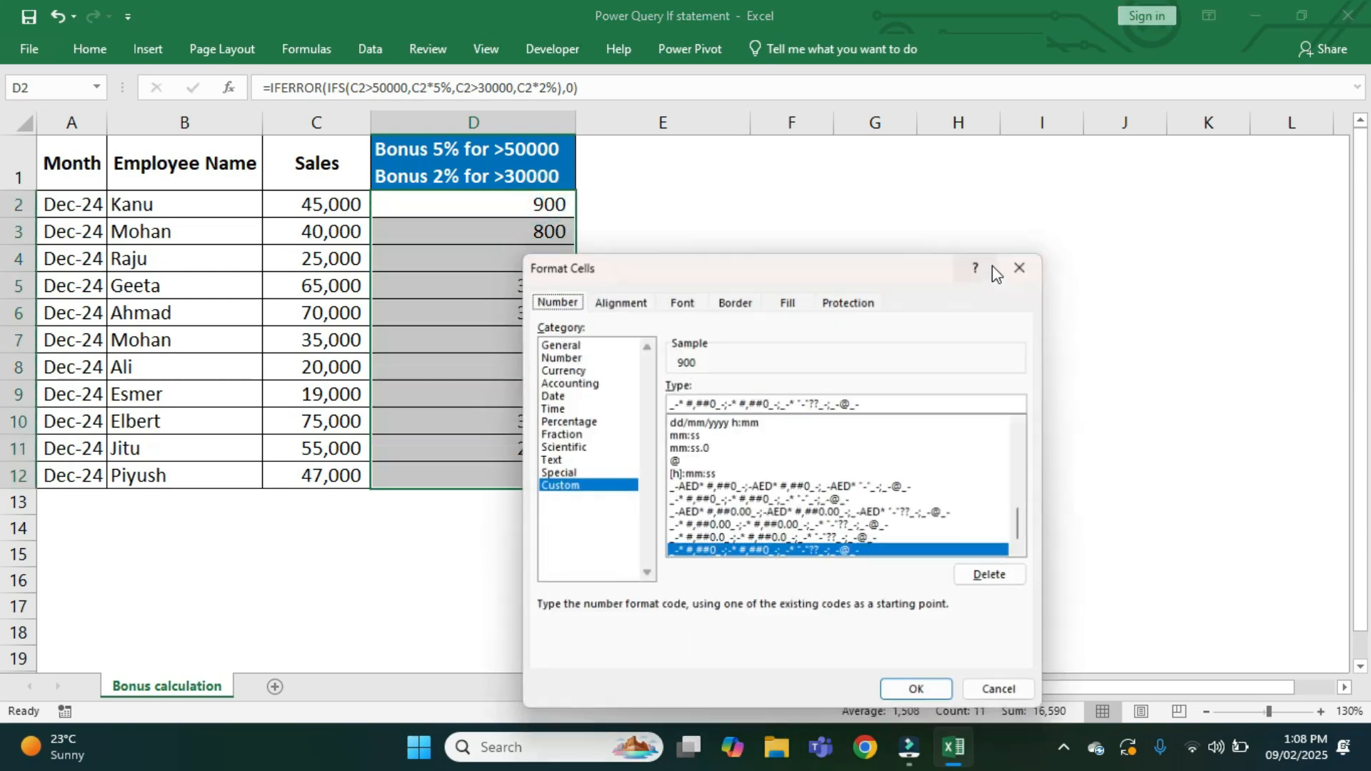
click(558, 355)
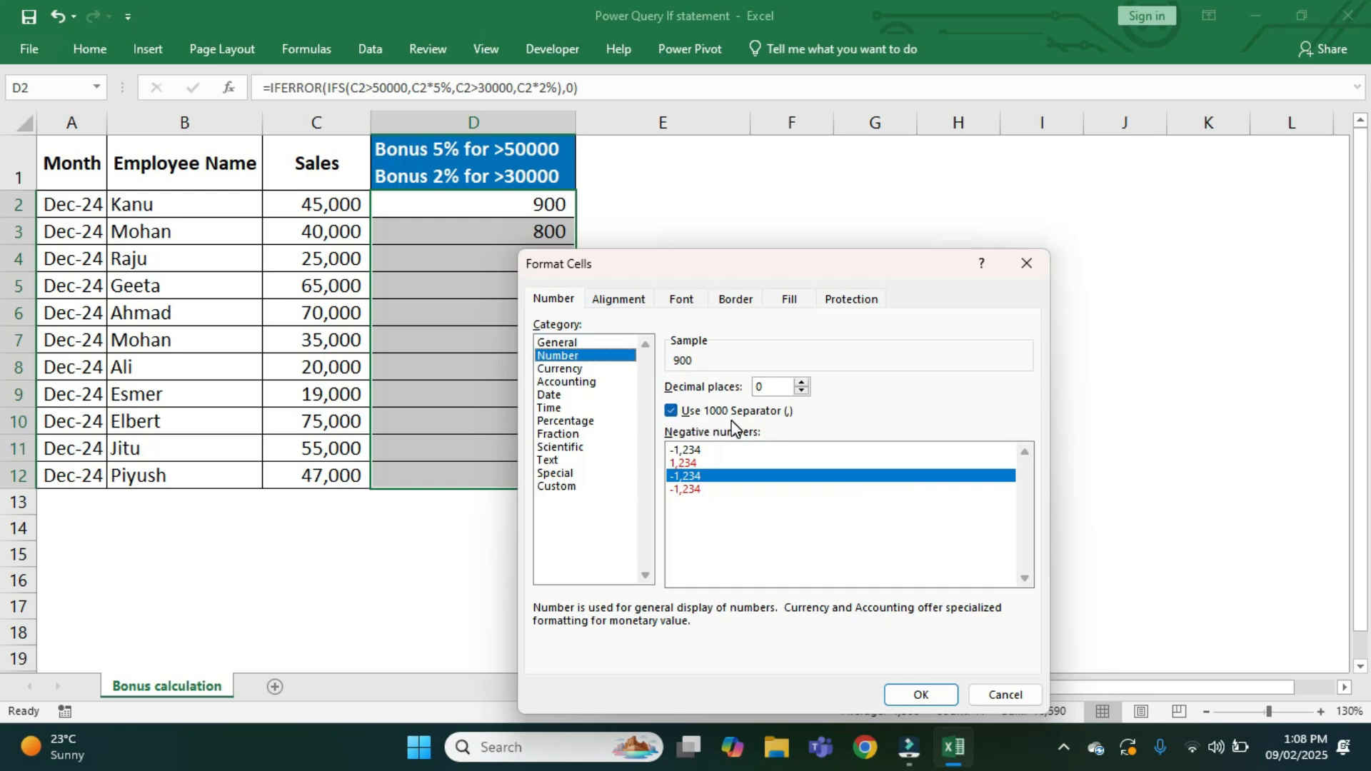
click(671, 411)
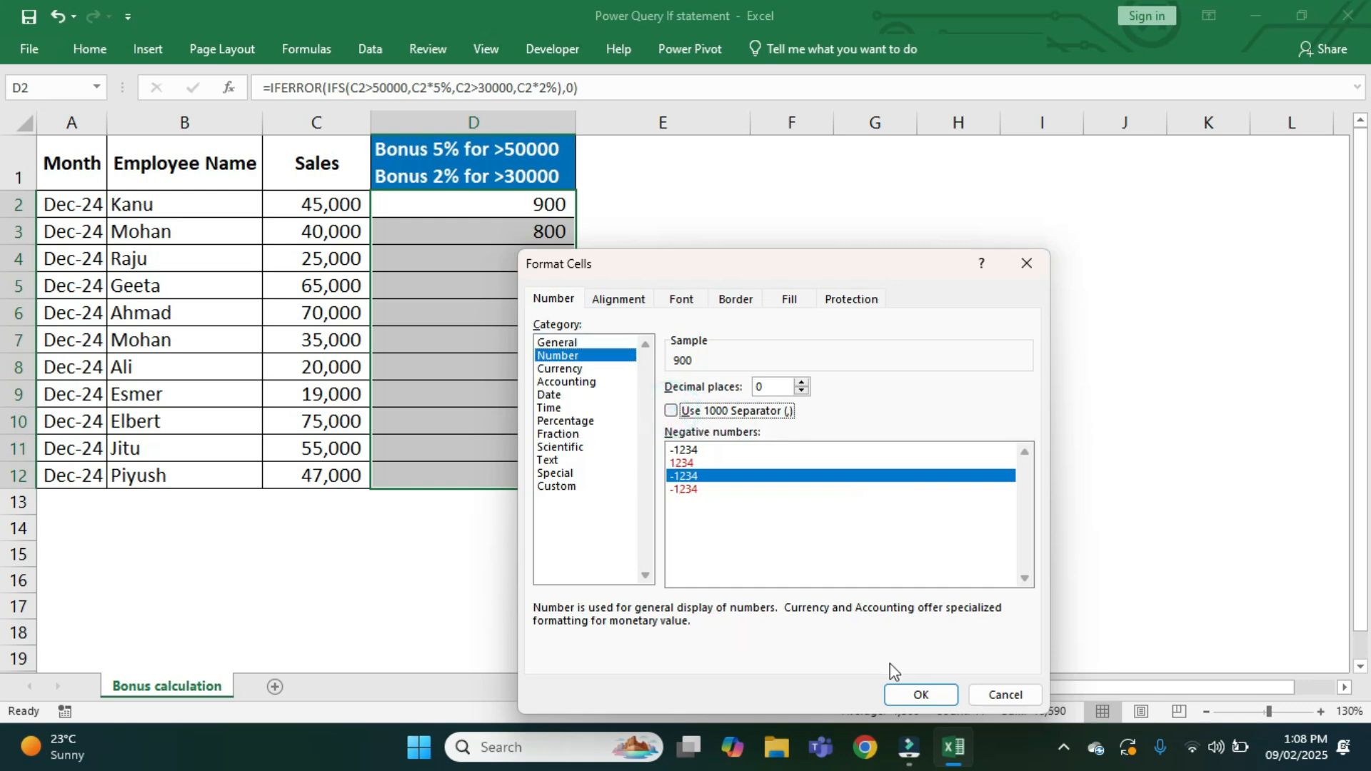
click(920, 695)
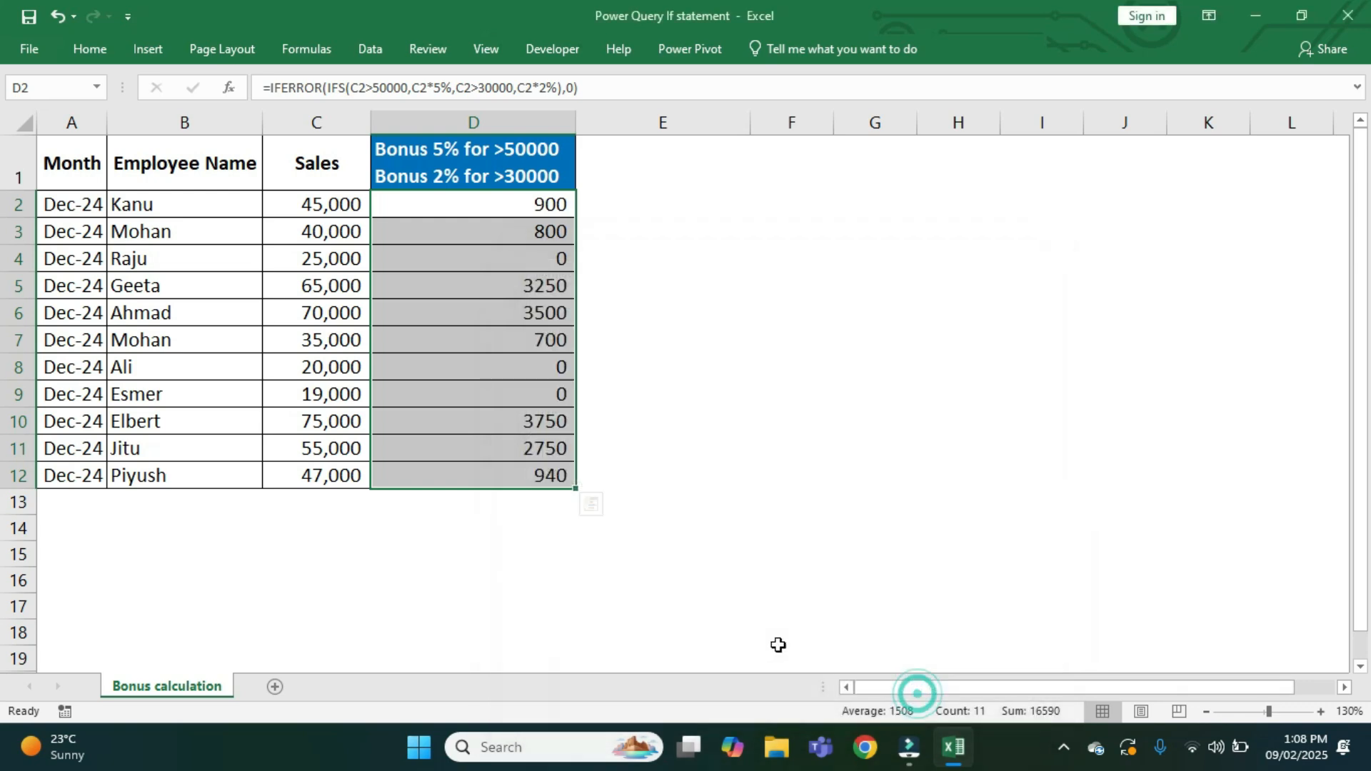
click(517, 258)
click(536, 370)
click(533, 395)
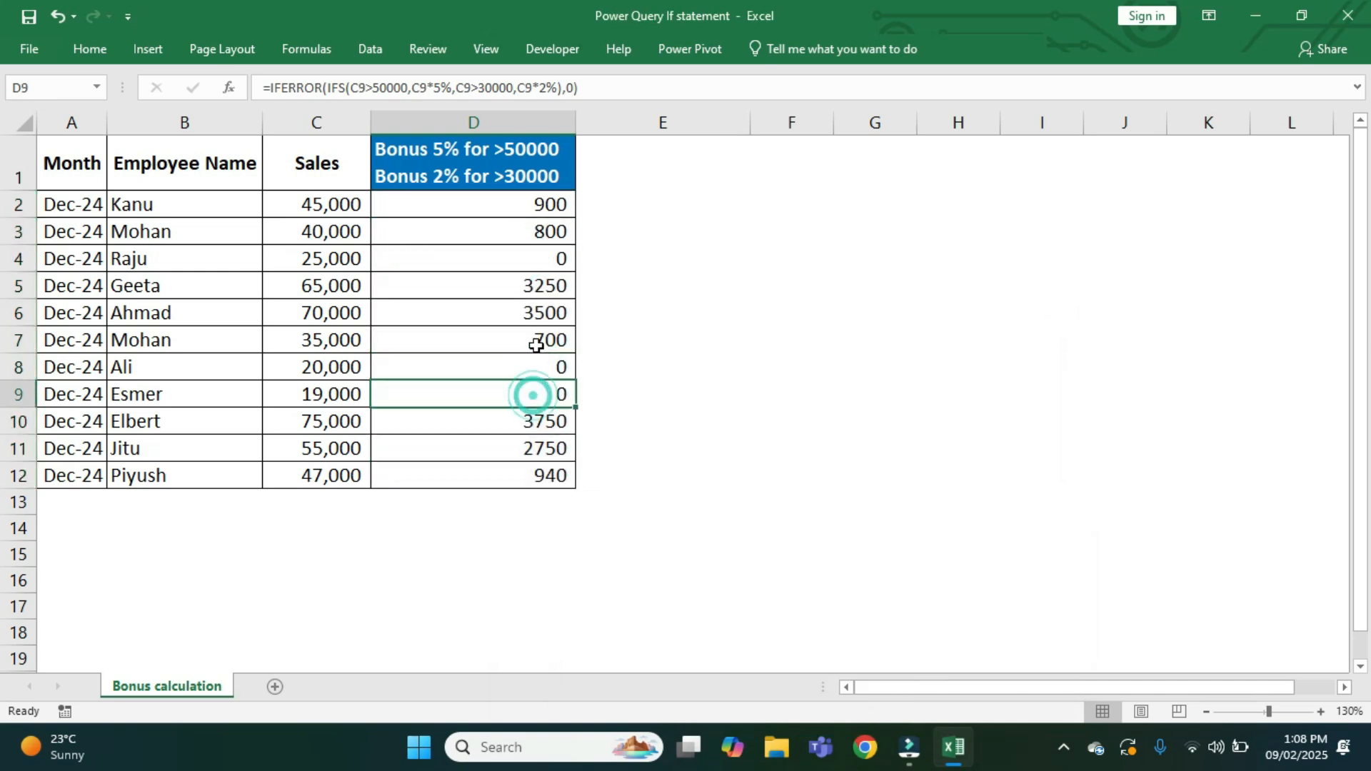
click(541, 257)
click(526, 369)
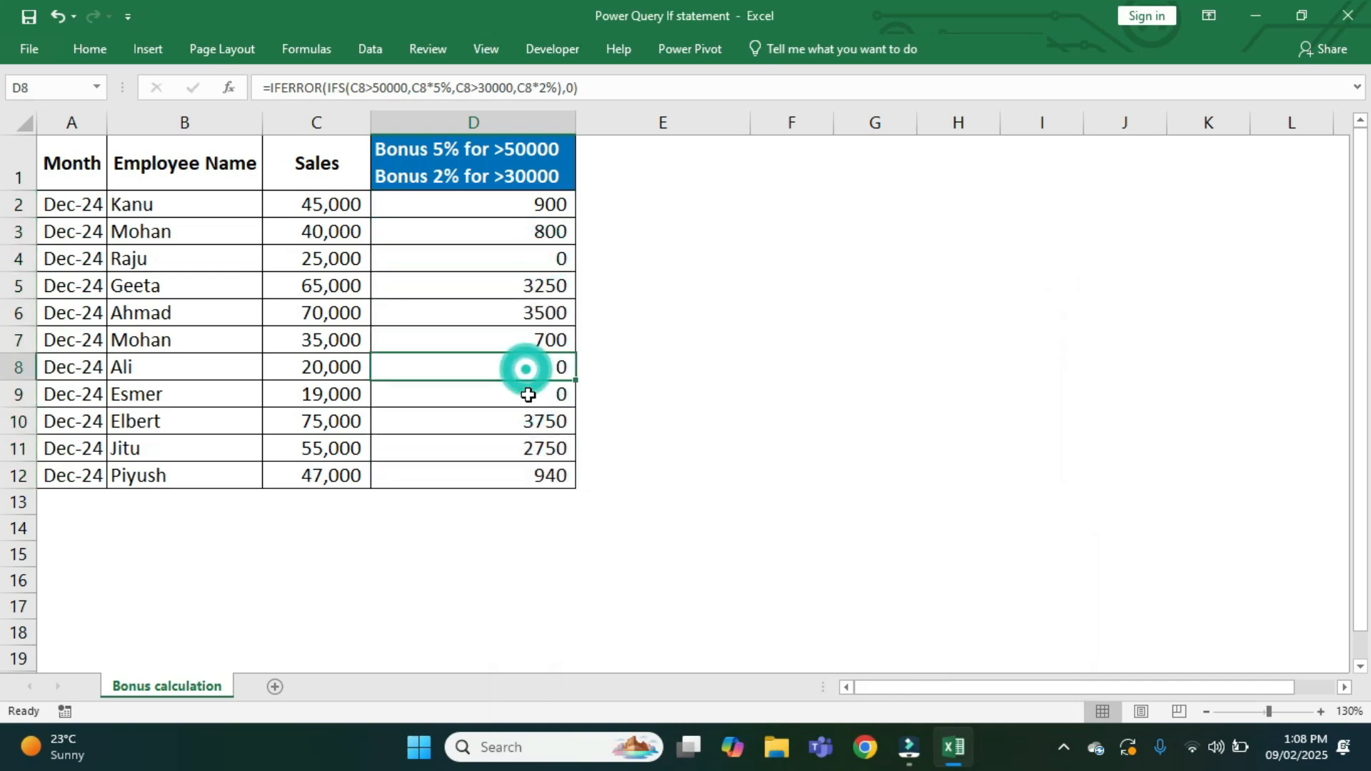
click(526, 395)
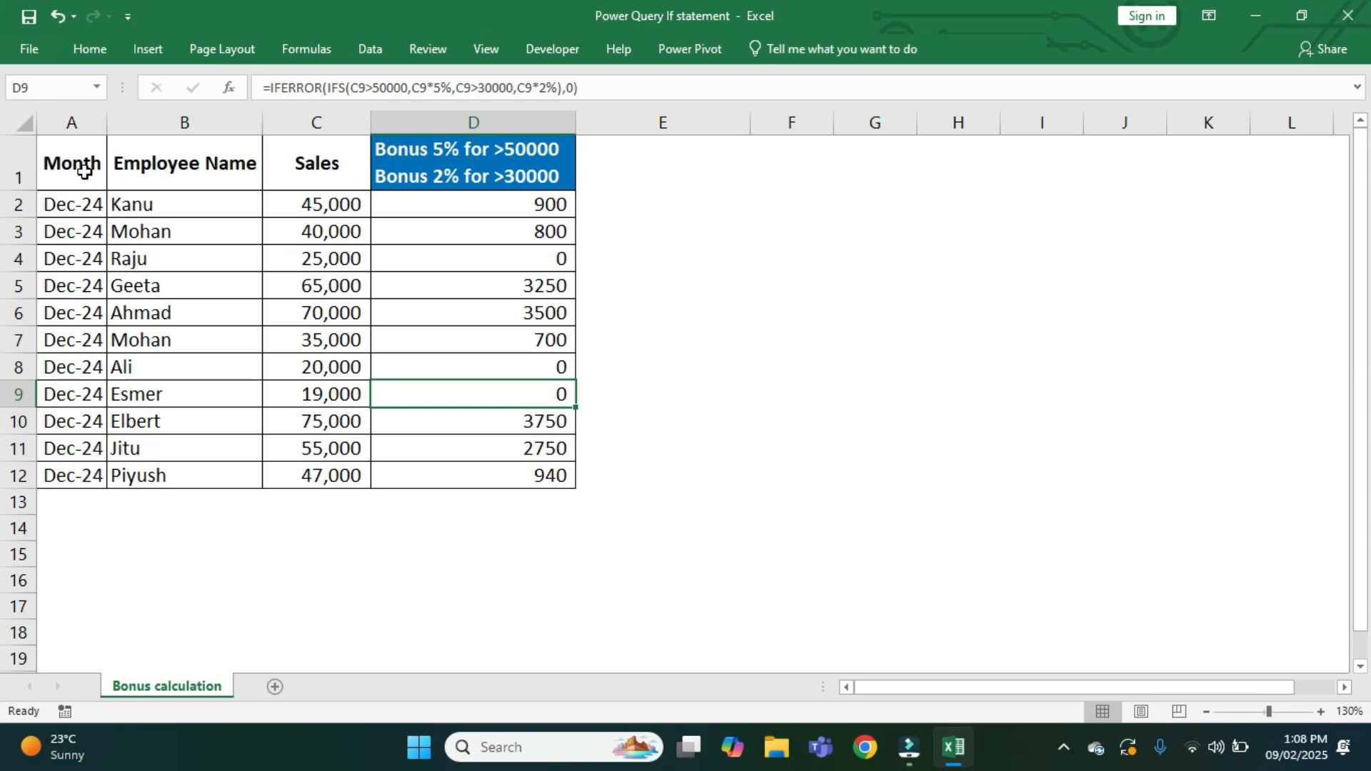
Step: Load A1:C12 into Power Query as a table with headers and review the Month, Employee Name and Sales columns
drag(72, 165, 304, 474)
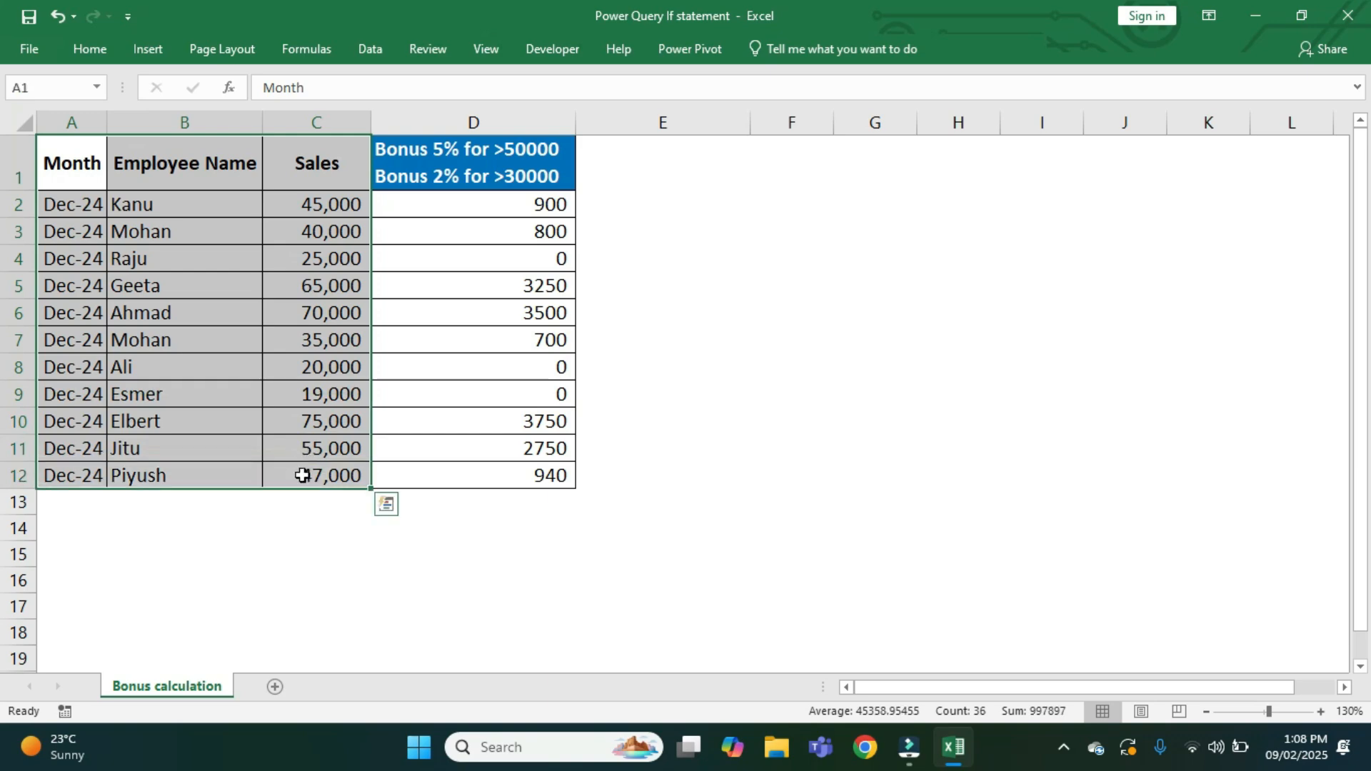
click(367, 49)
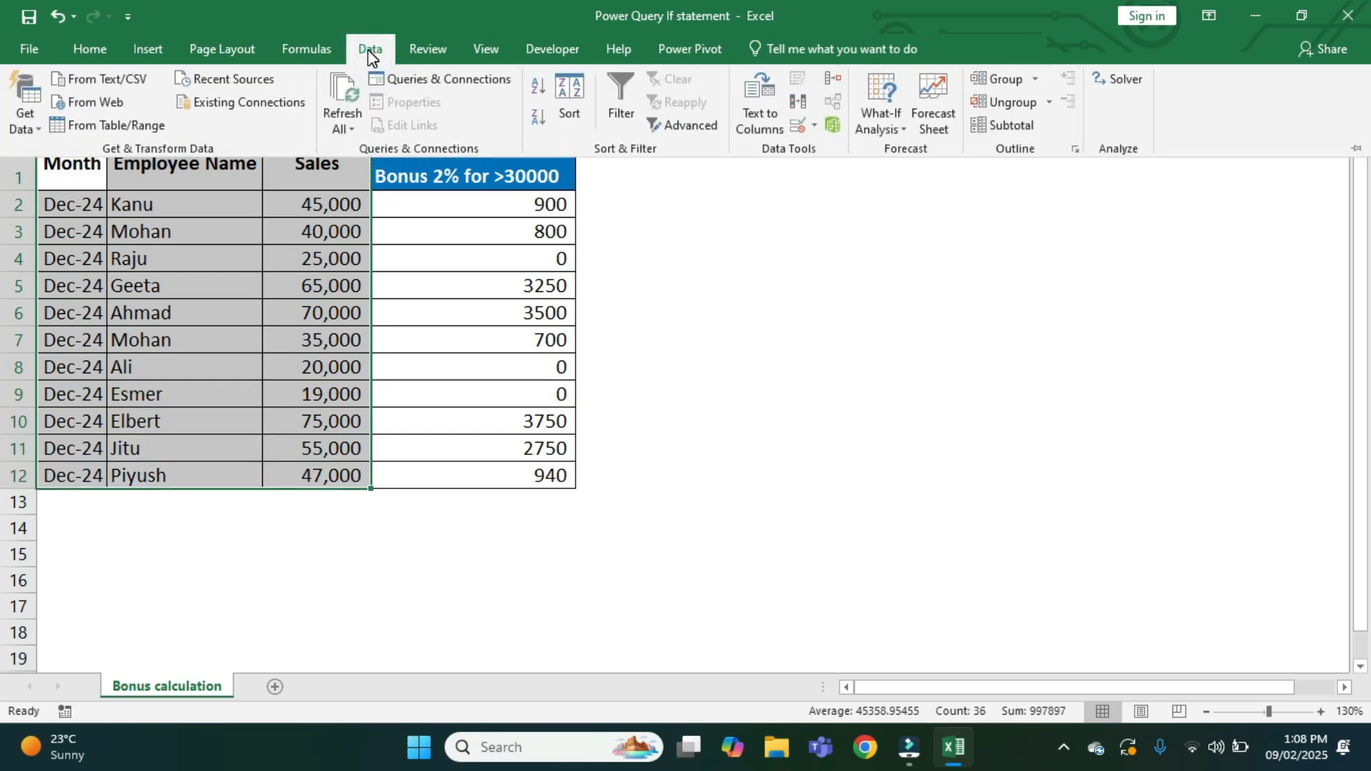
click(104, 123)
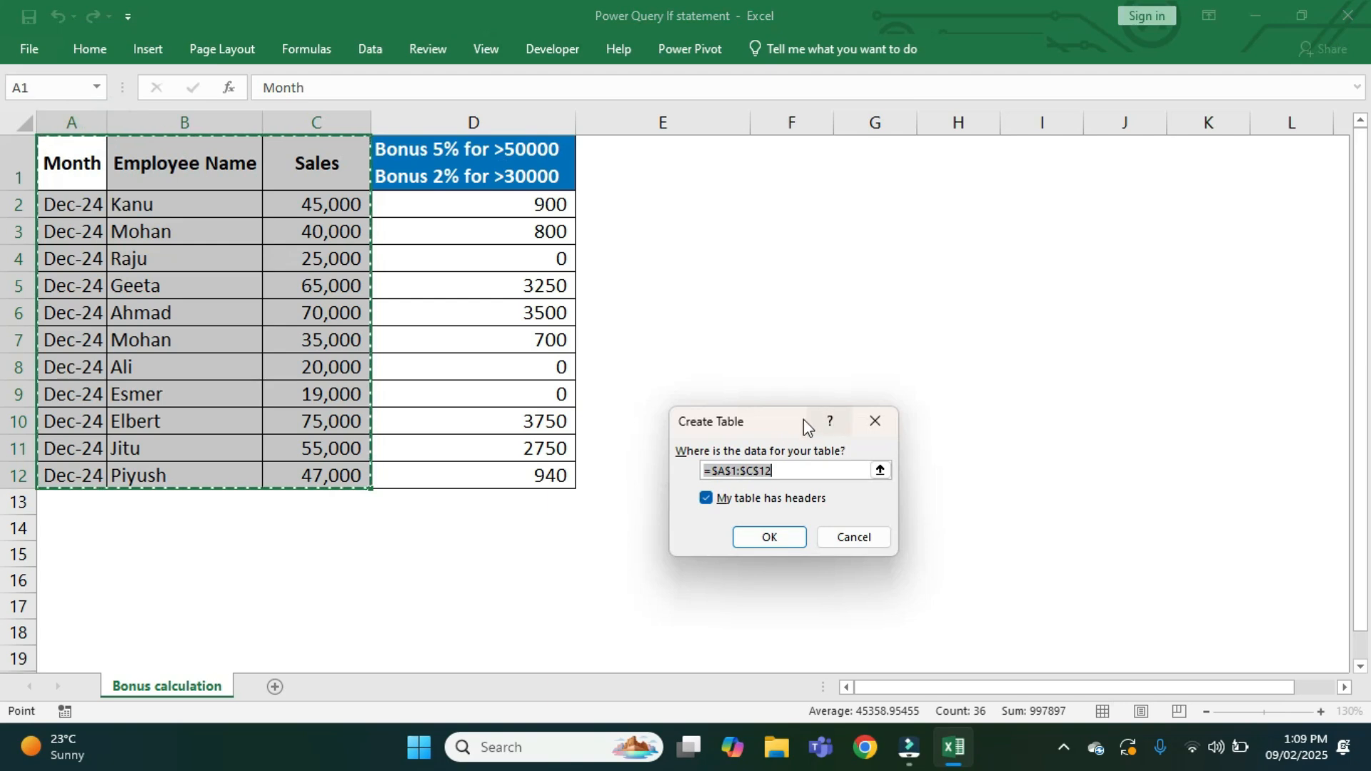
drag(803, 419, 747, 242)
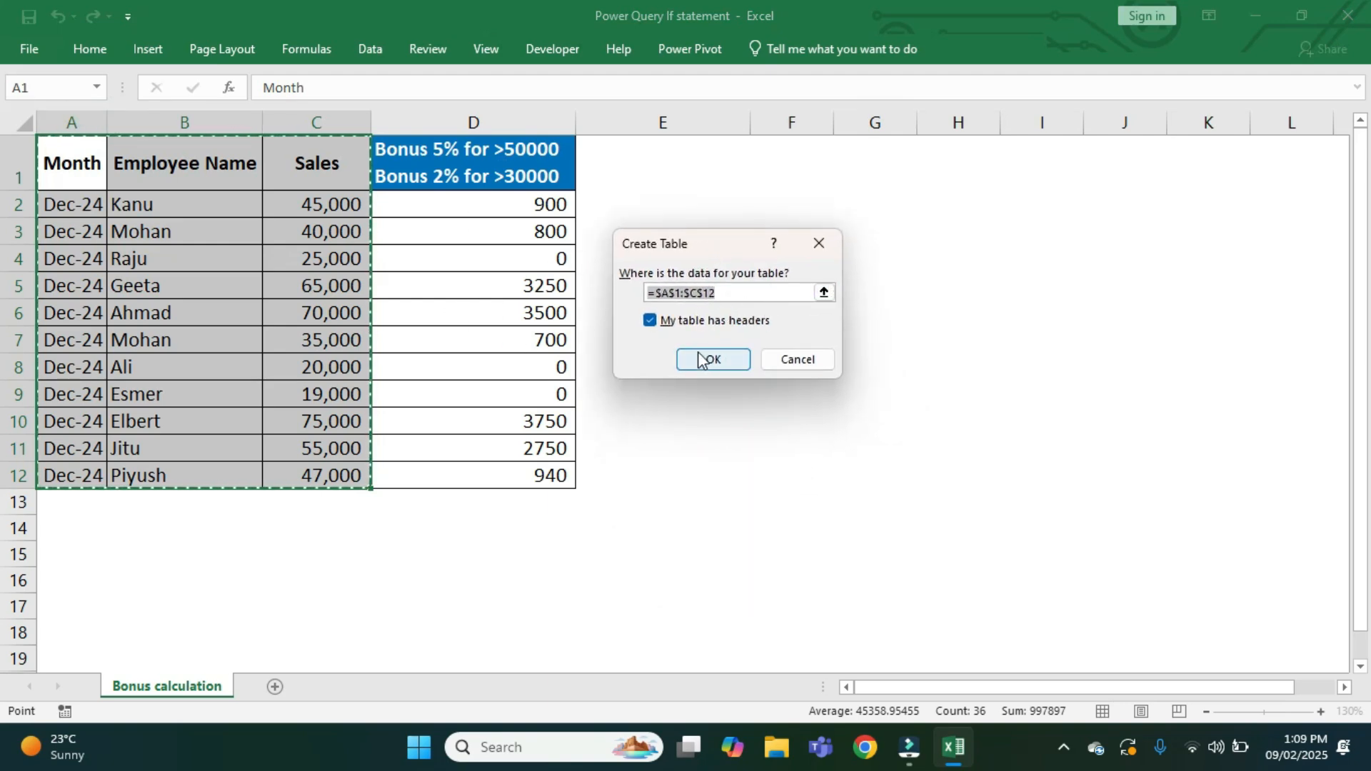
click(714, 360)
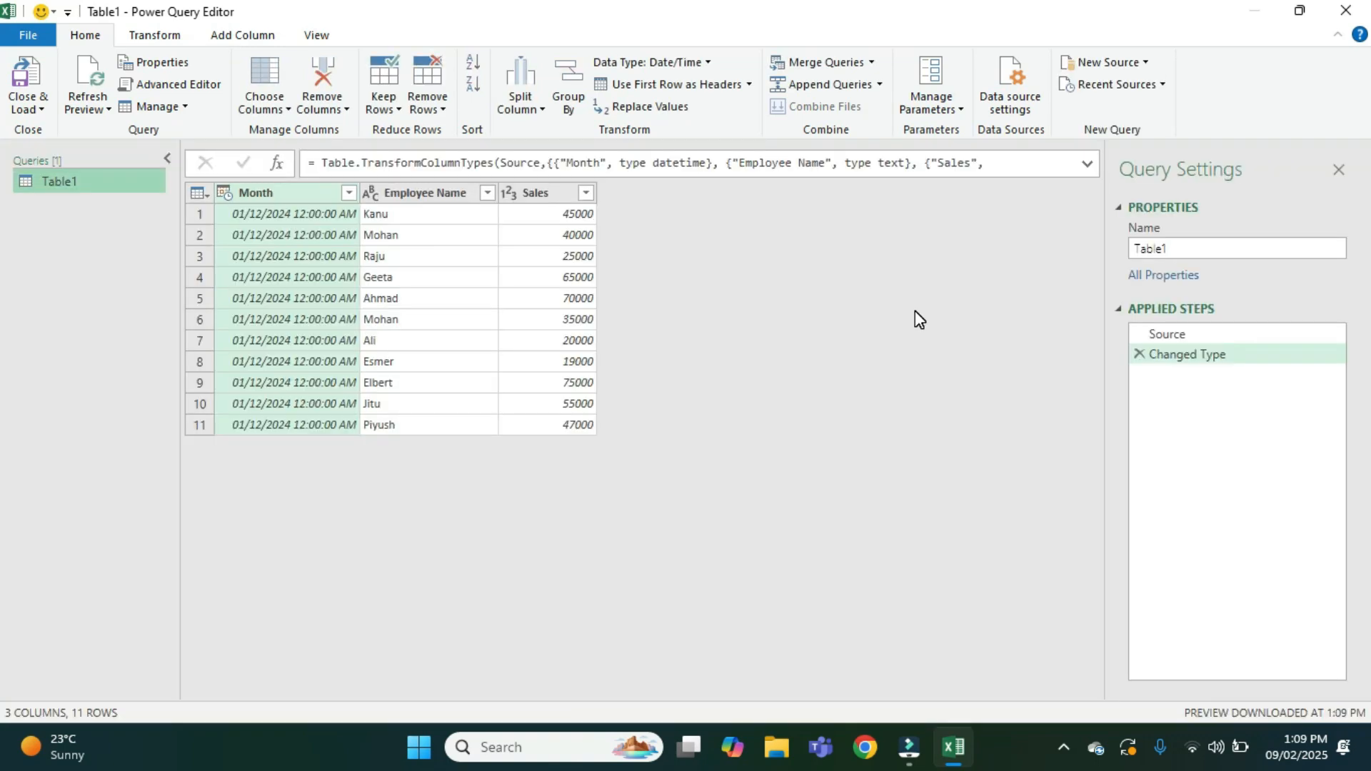
click(267, 199)
click(443, 194)
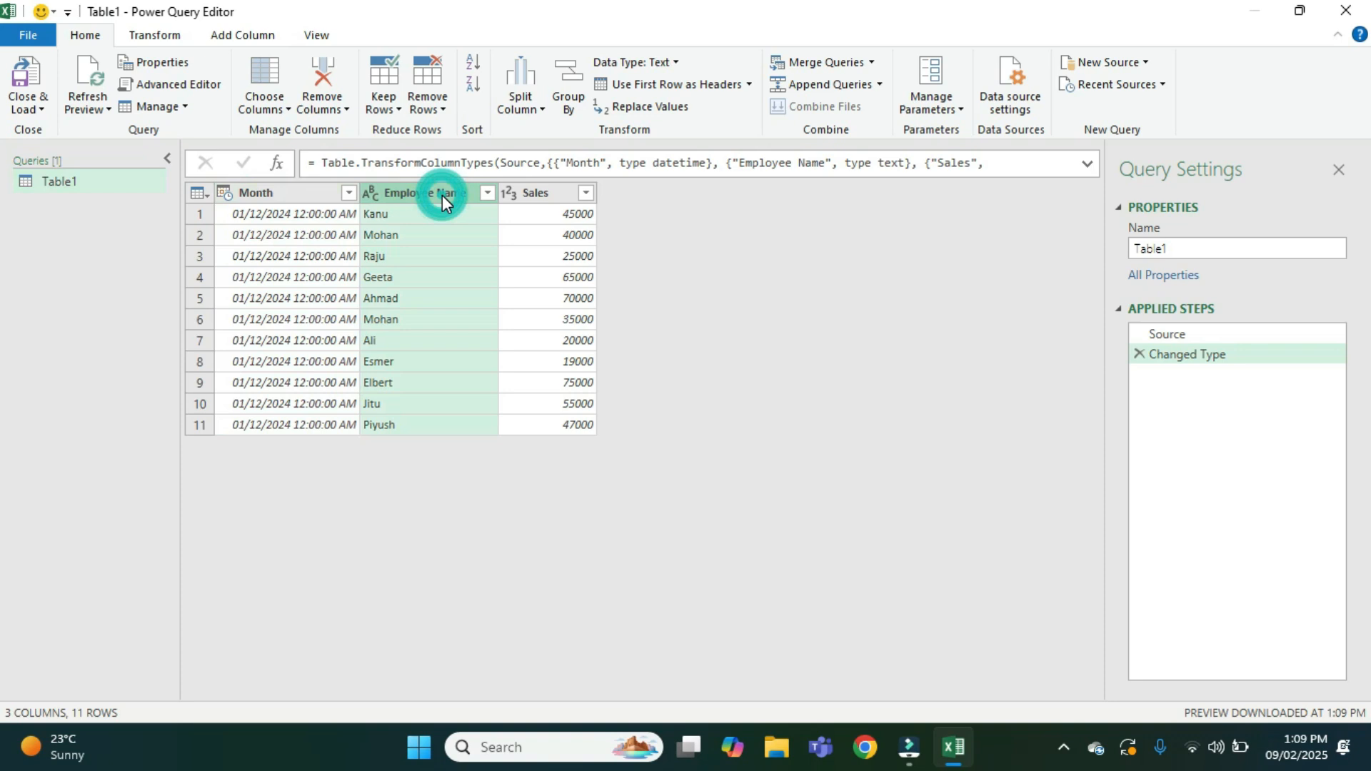
click(544, 197)
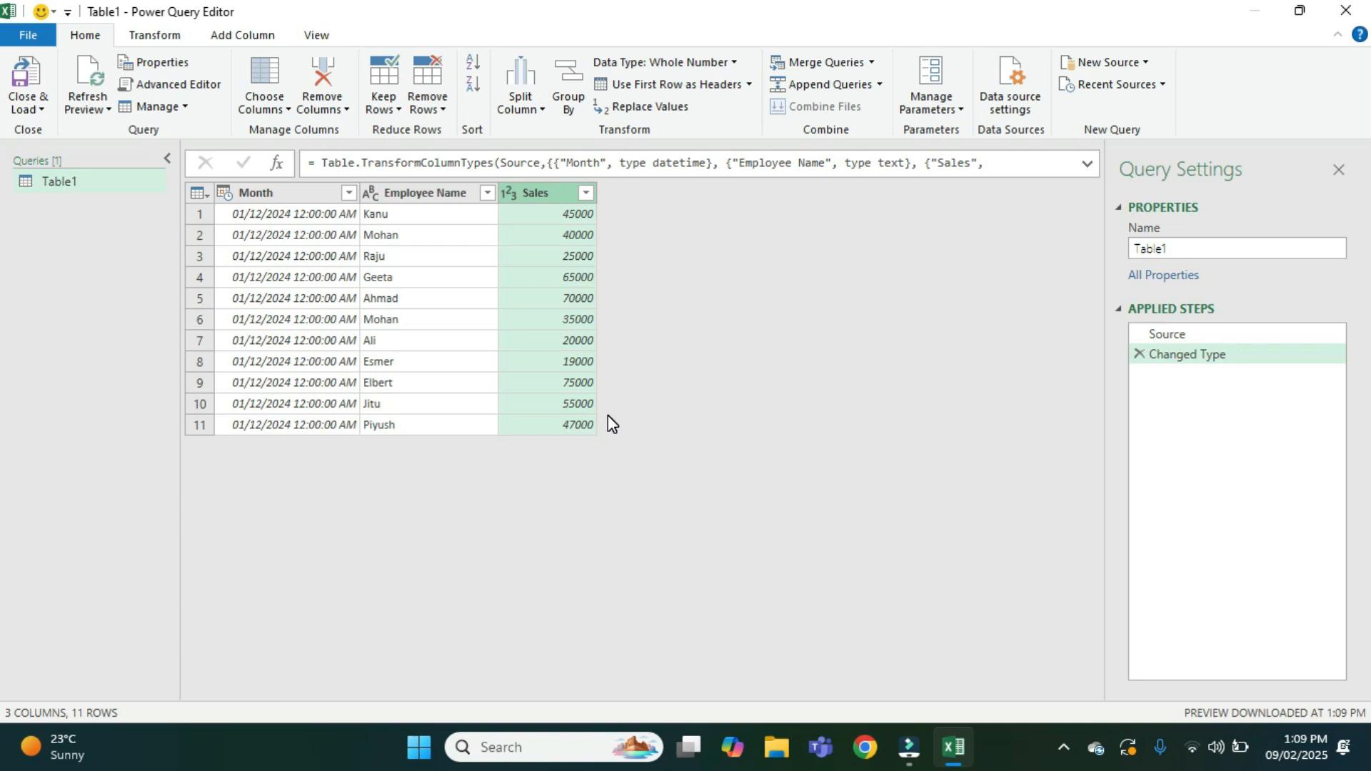
Step: Start a new custom column in the query and name it Bonus Calculation
click(242, 40)
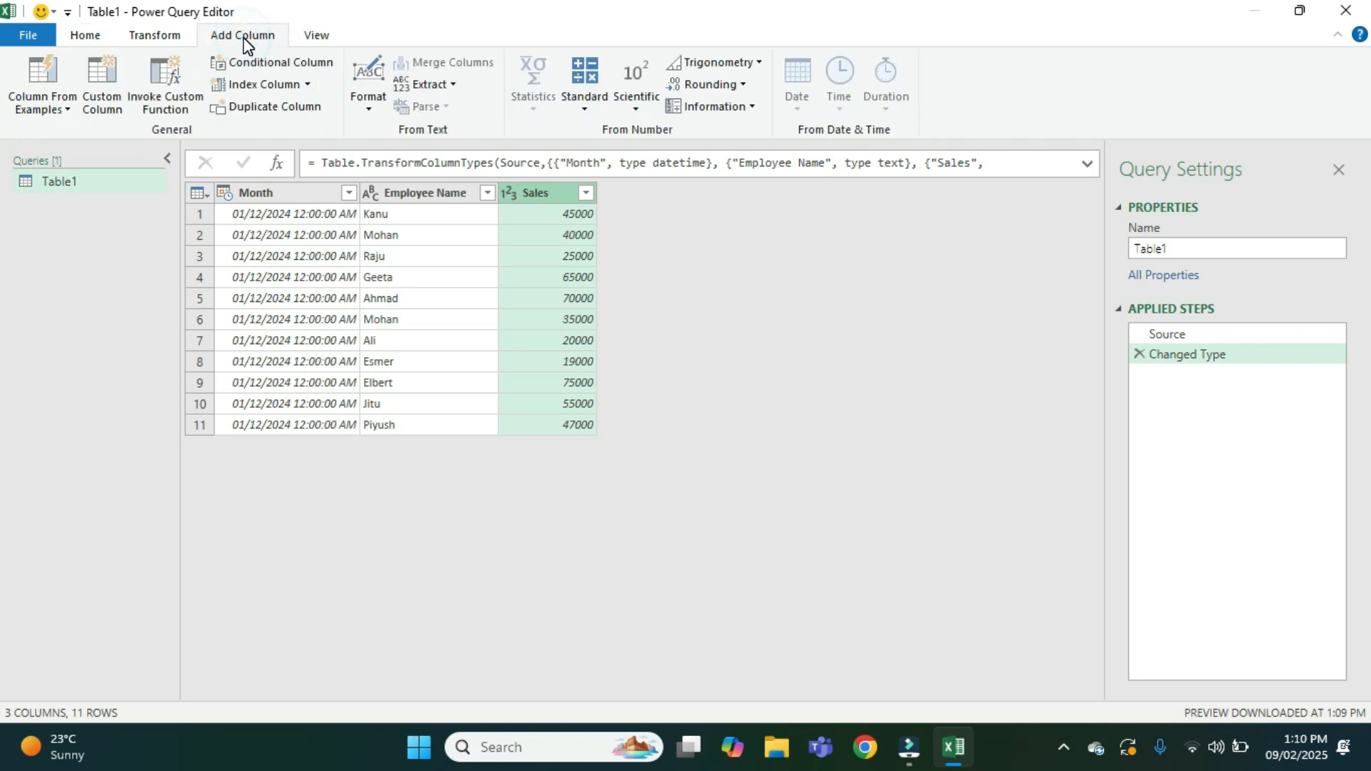
click(97, 103)
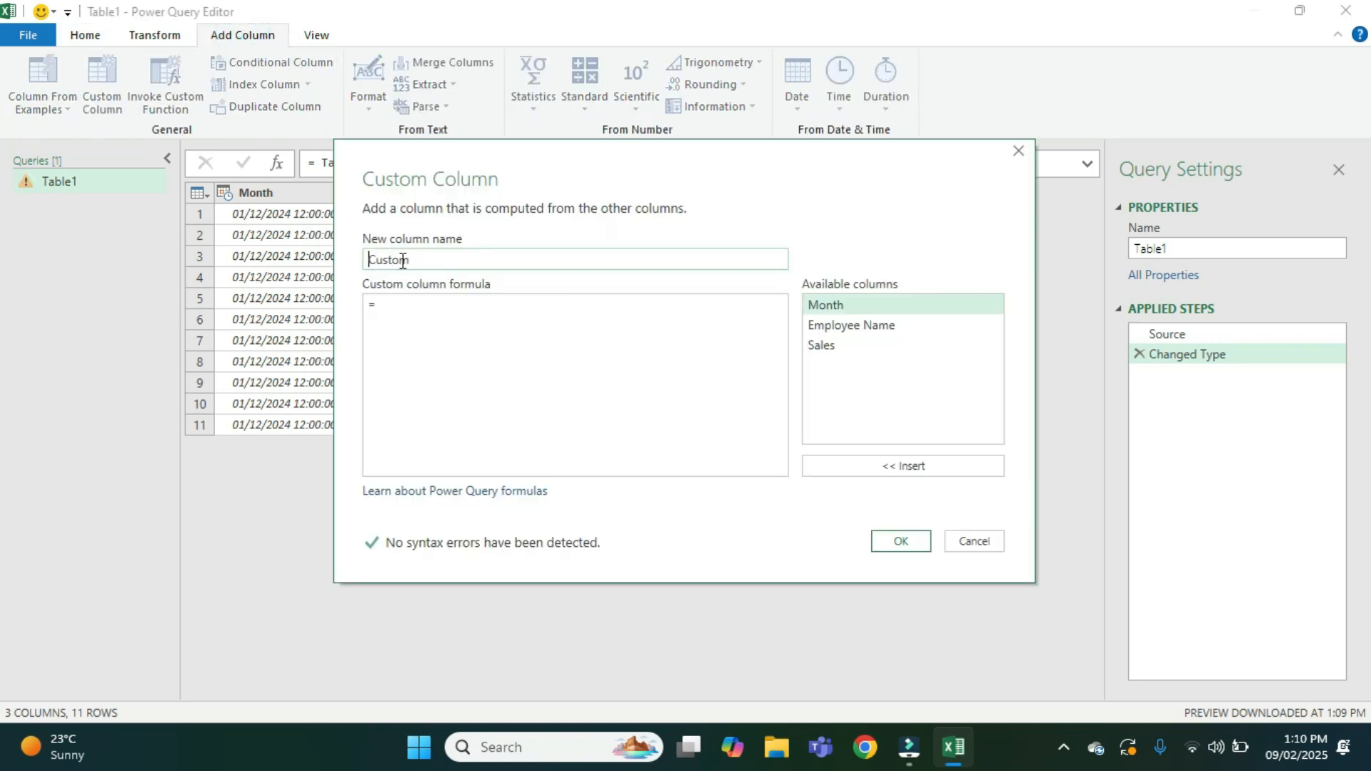
click(424, 262)
key(BackSpace)
key(BackSpace)
key(BackSpace)
key(BackSpace)
key(BackSpace)
key(BackSpace)
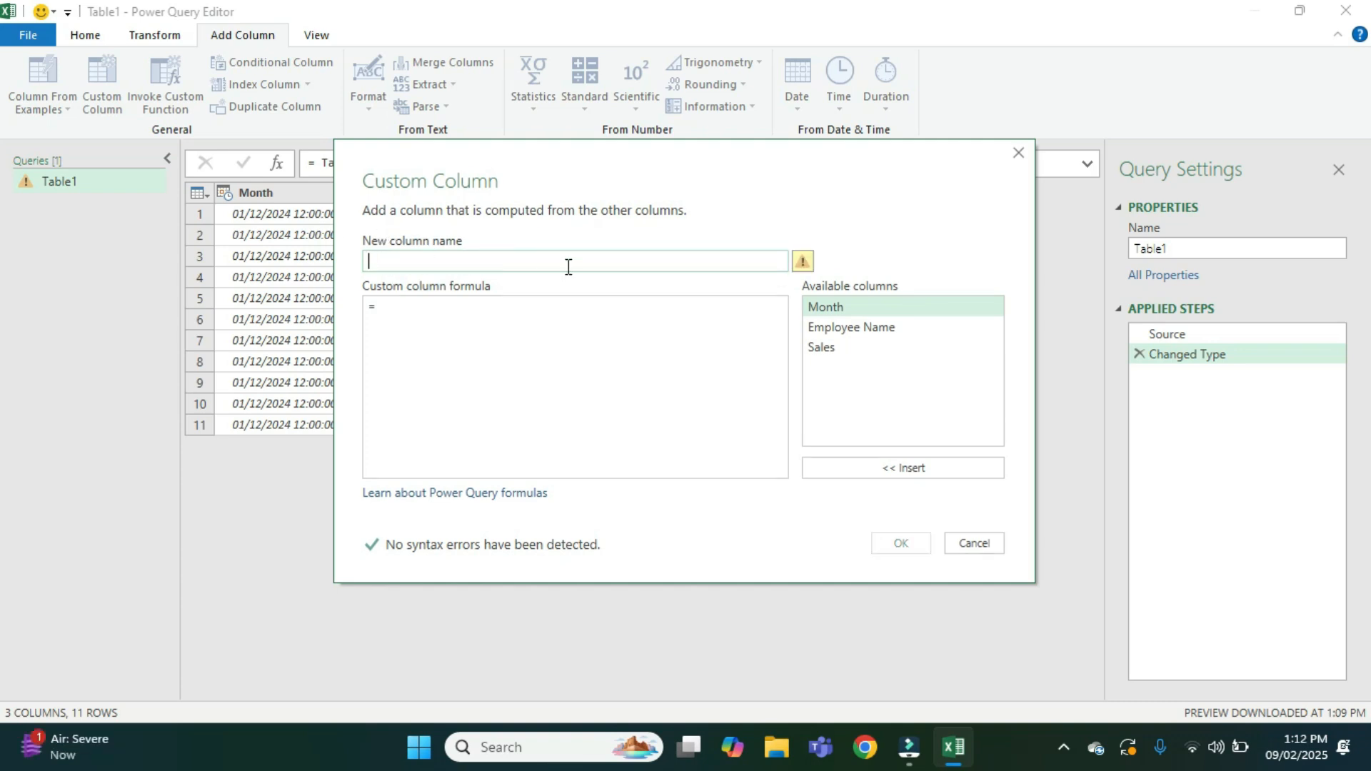
text(Bon)
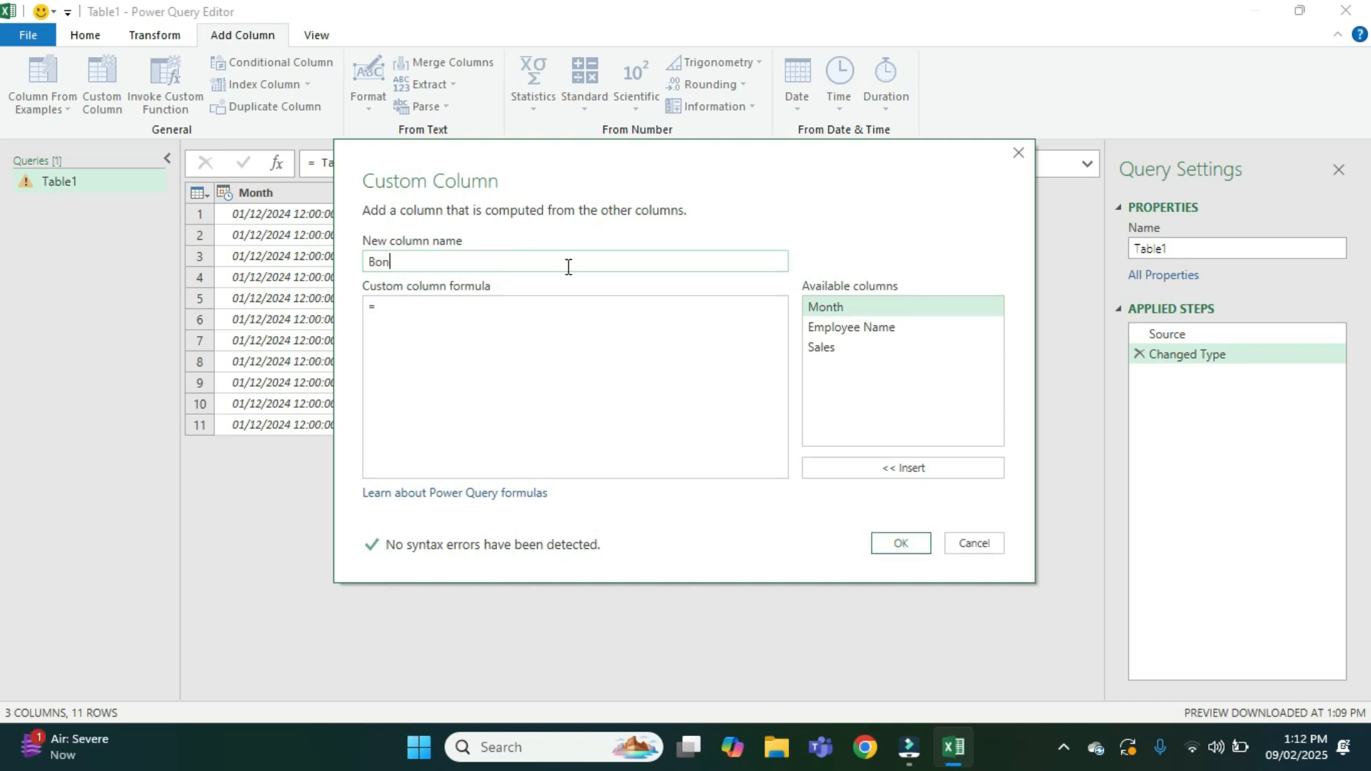
text(us Cal)
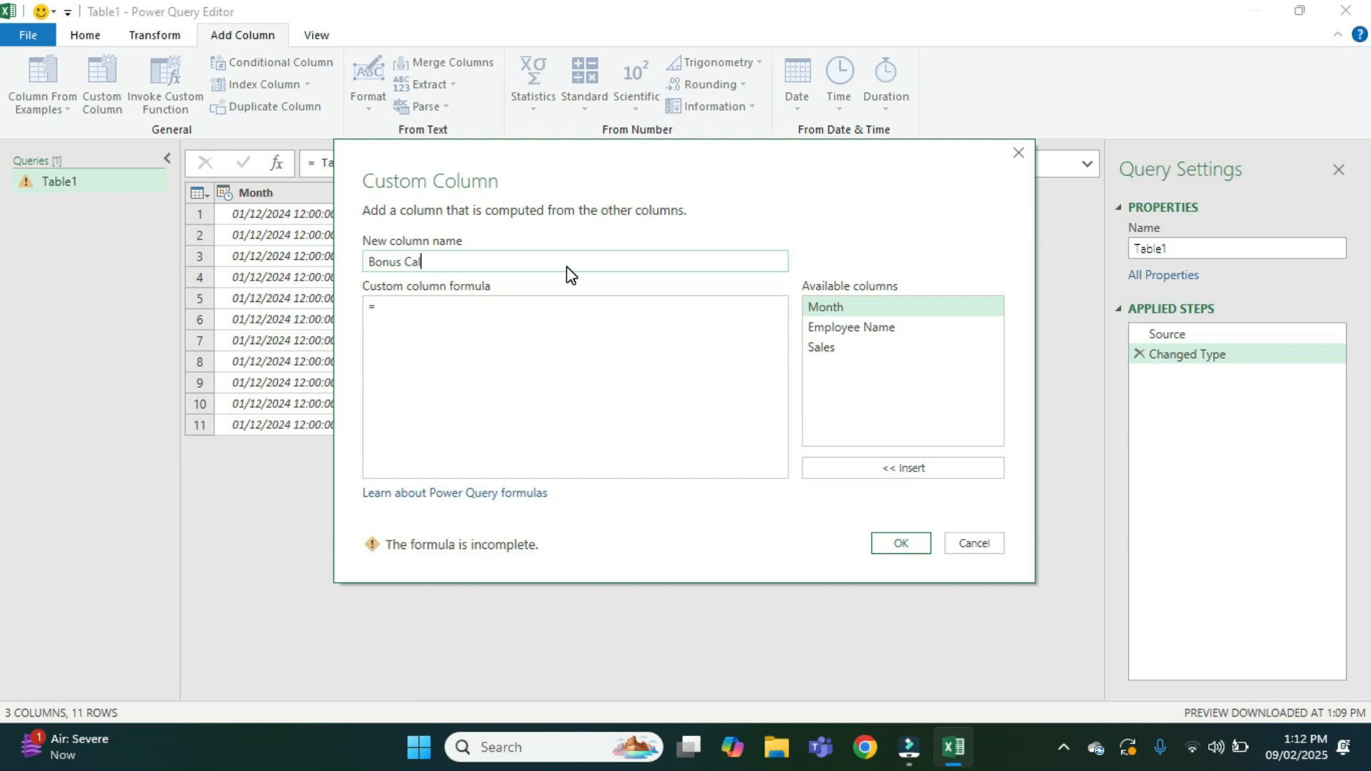
text(culation)
Step: Enter the first condition of the custom column formula as if[Sales]>50000 then [Sales]*0.05
click(411, 307)
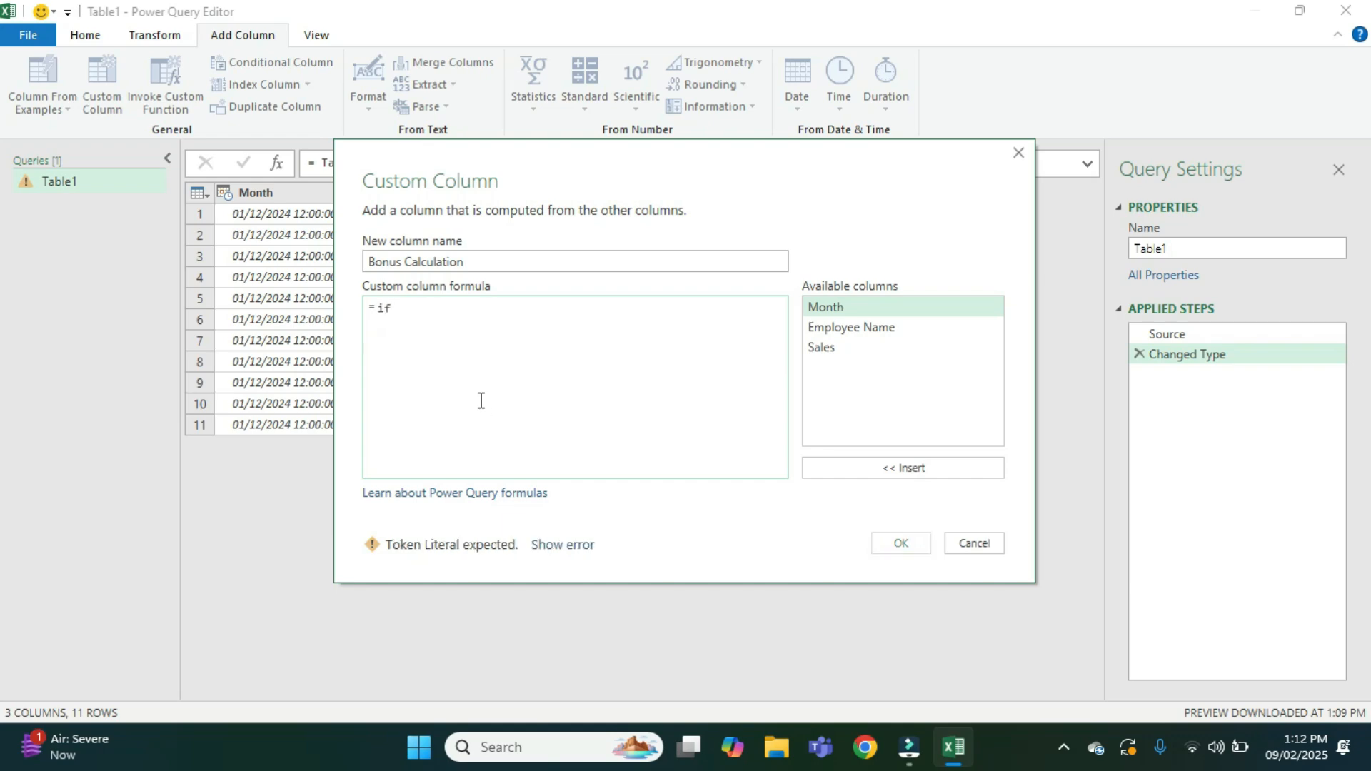
double_click(828, 348)
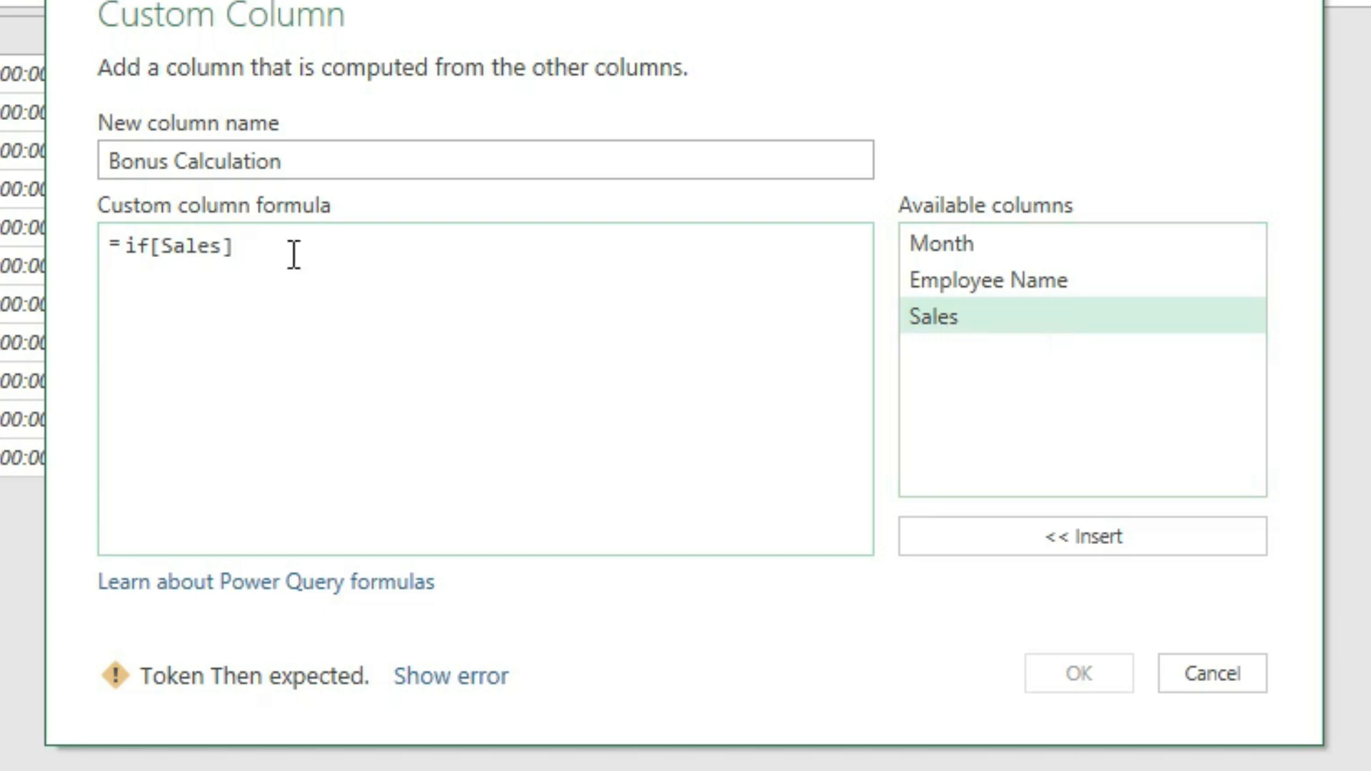
text(>50000)
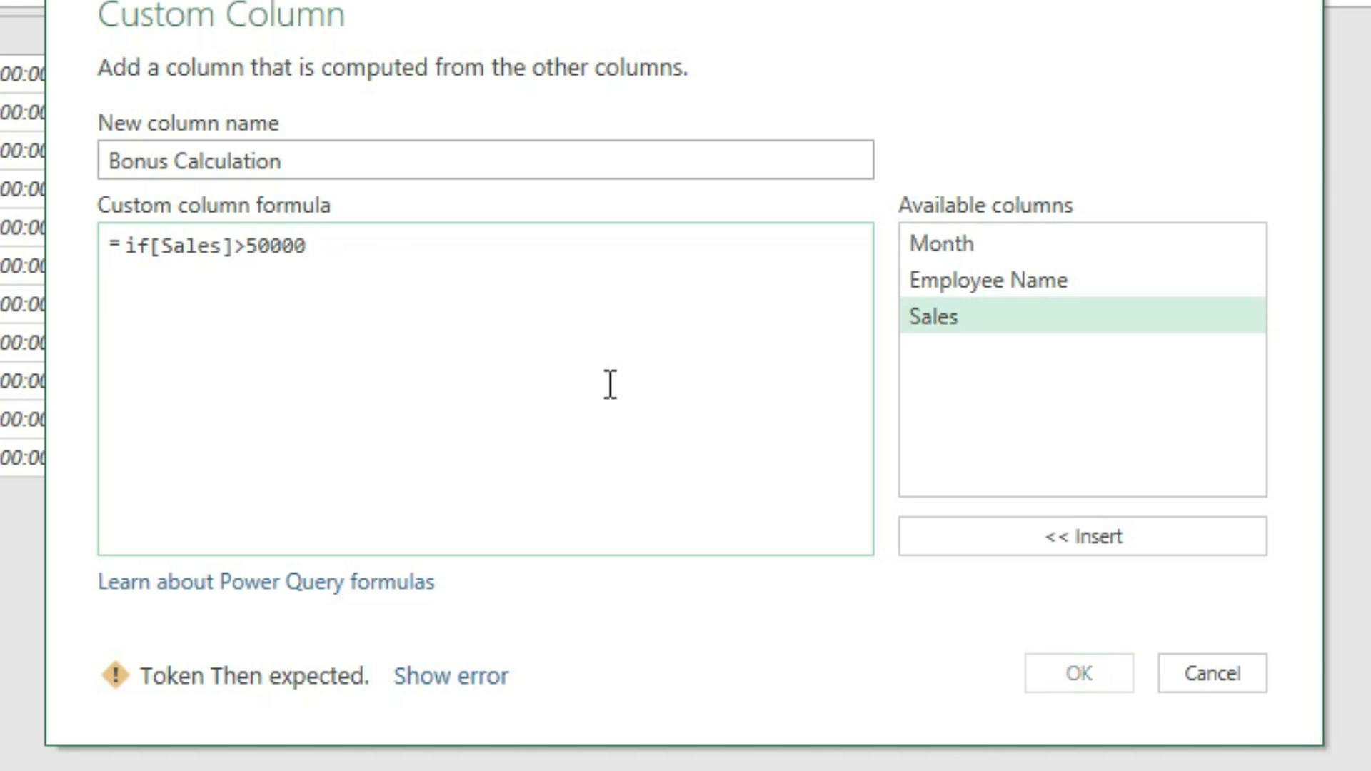
text( then)
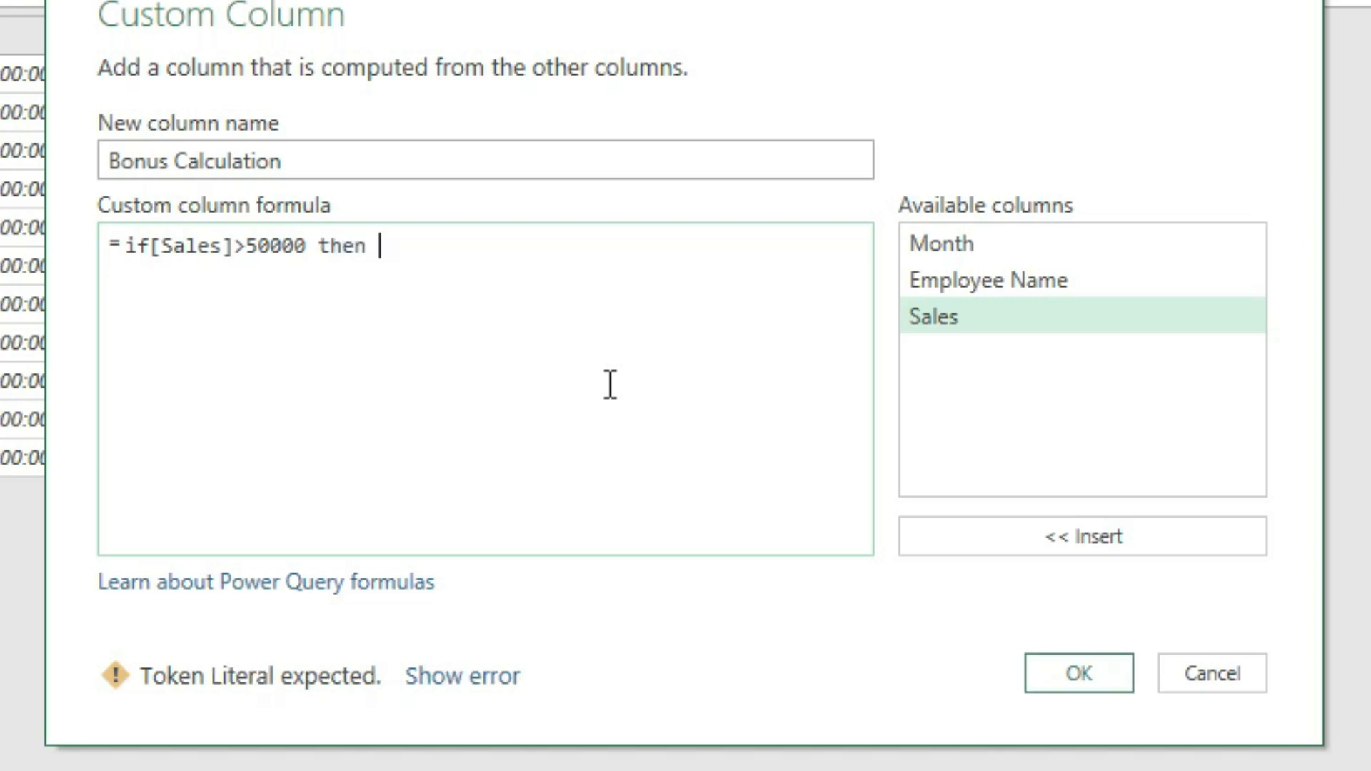
click(962, 319)
double_click(963, 319)
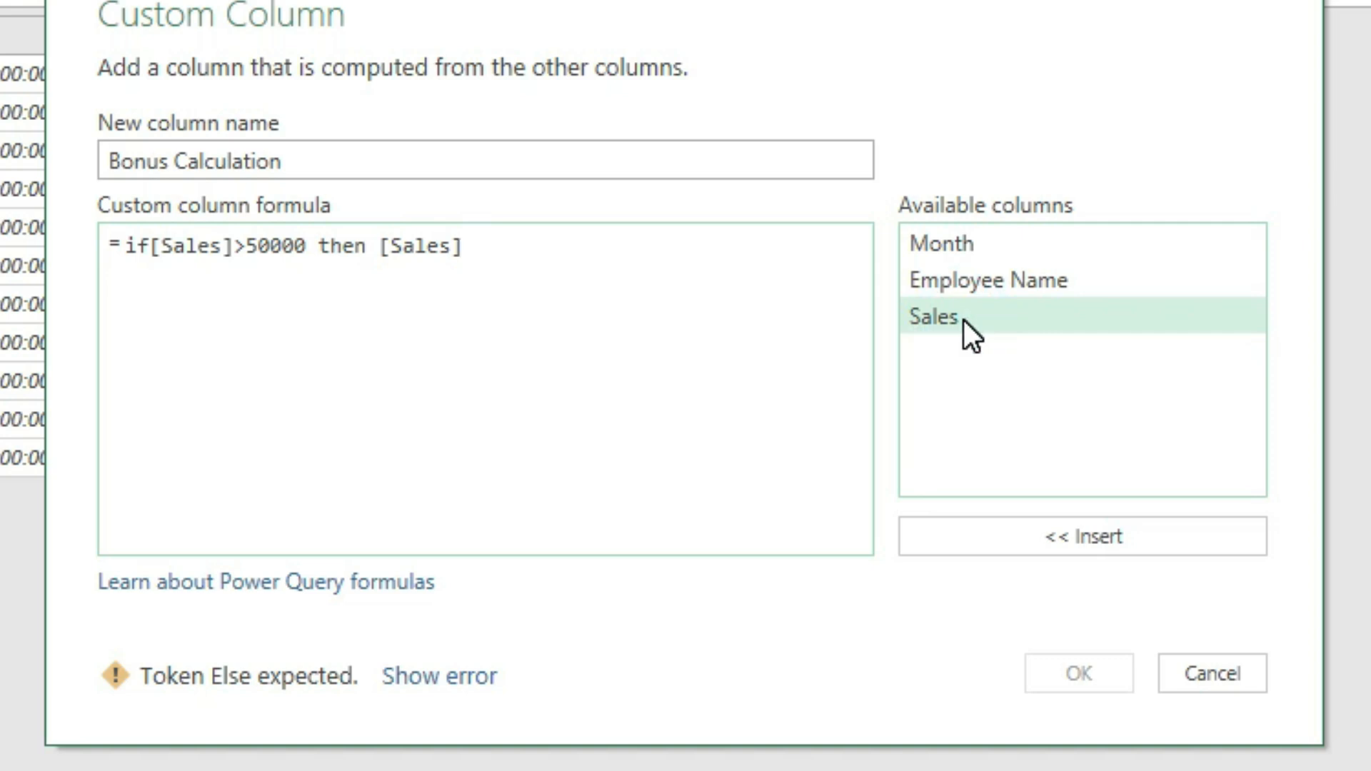
text(*0)
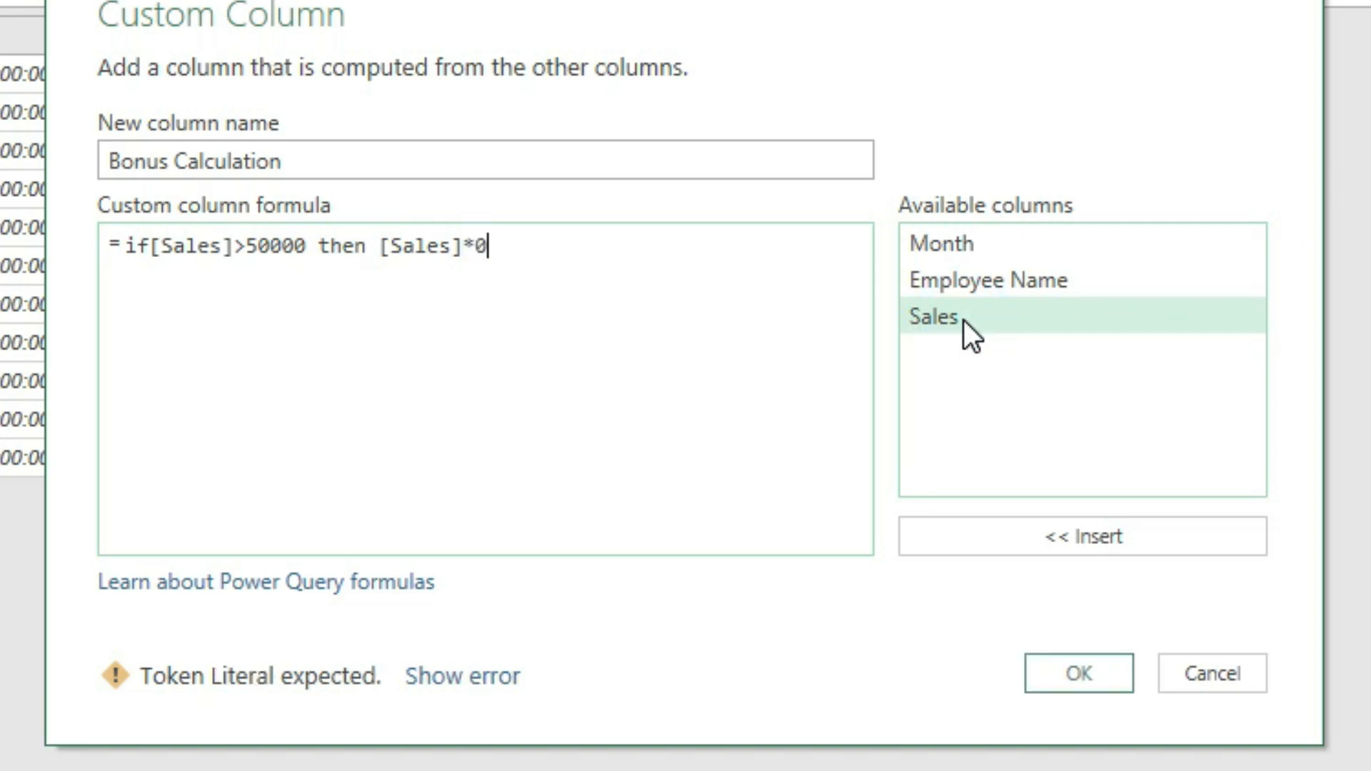
text(.05)
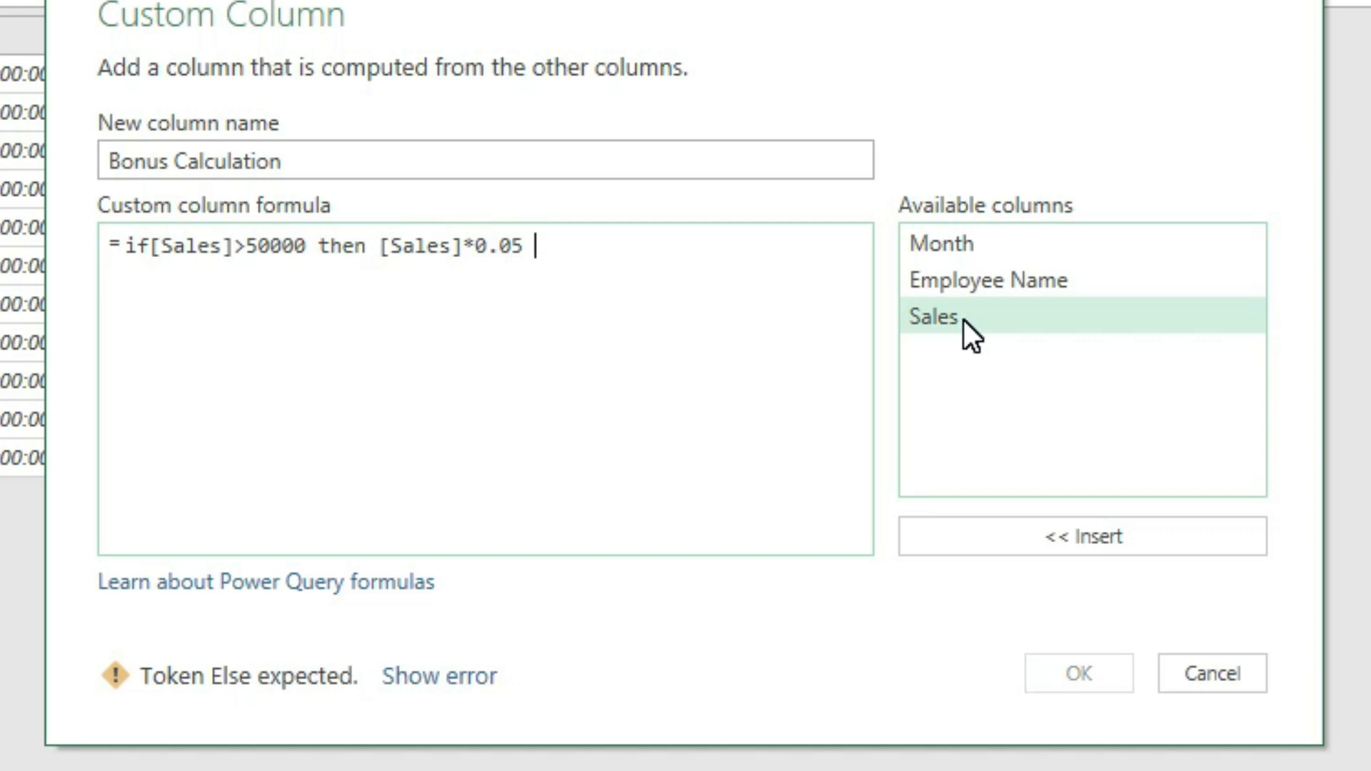
Step: Add a second condition to the custom column formula: else if[Sales]>30000 then [Sales]*0.02
text(else)
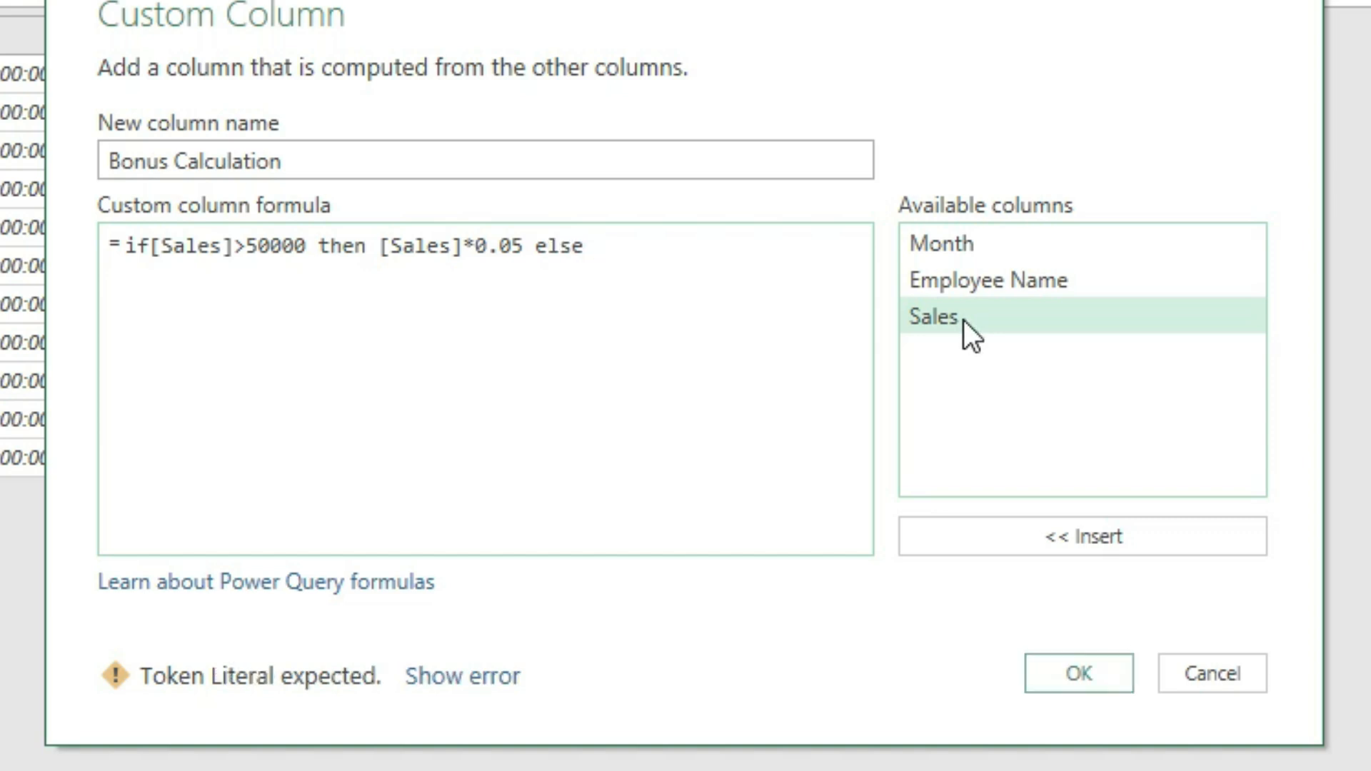
key(Return)
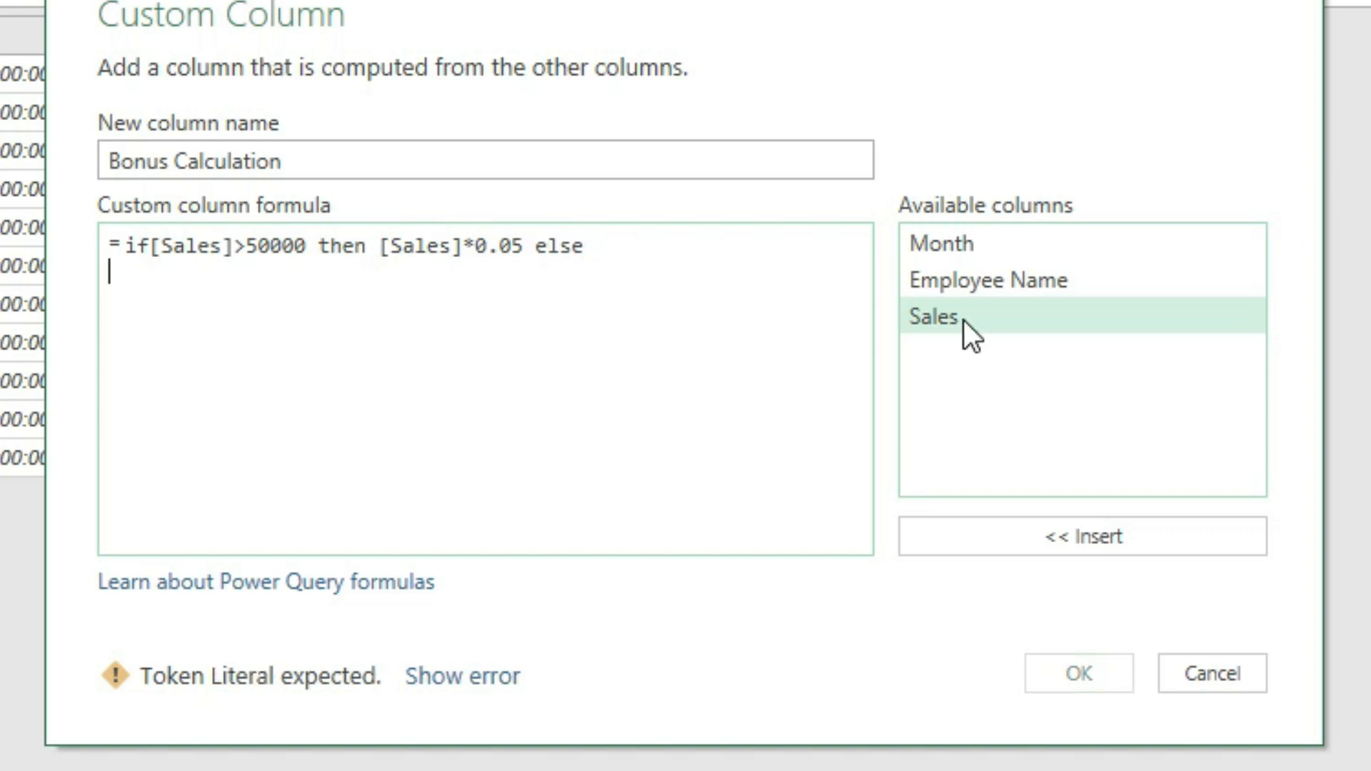
text(if)
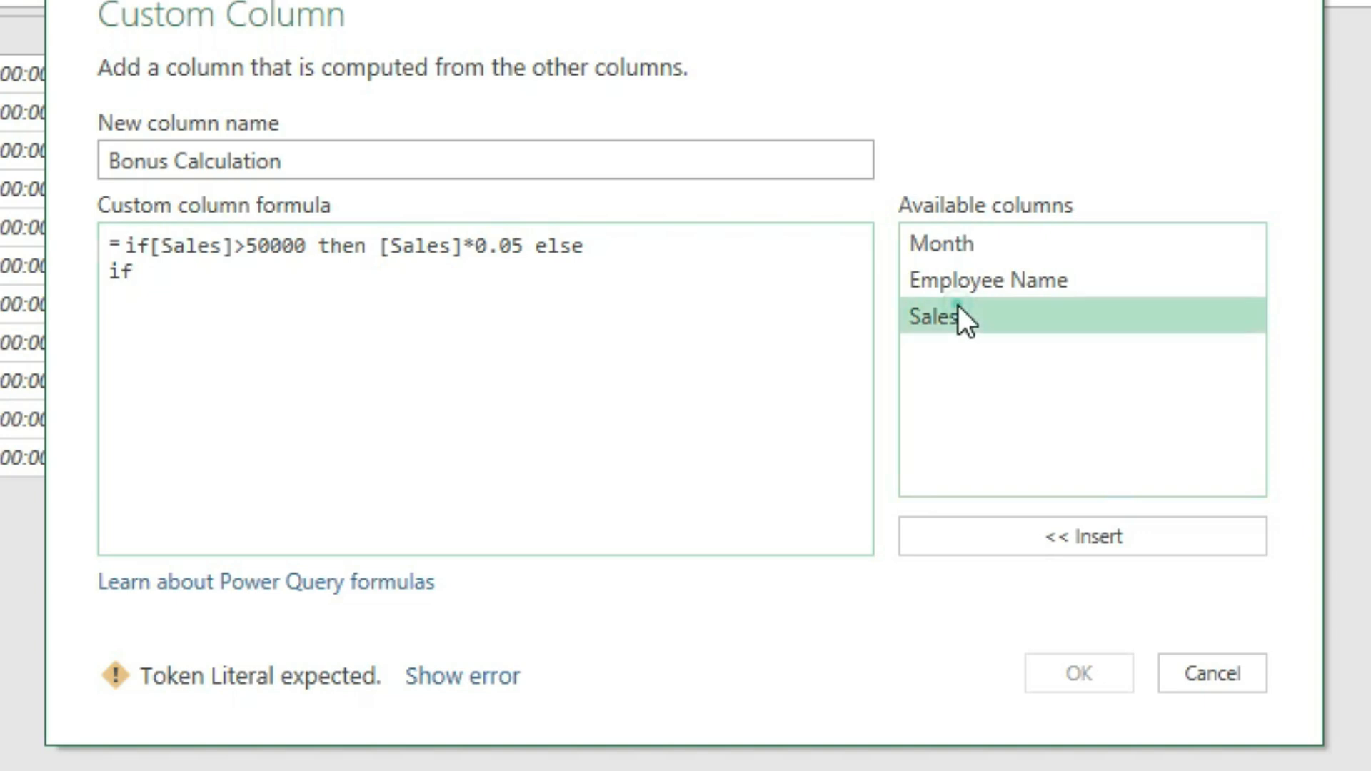
double_click(957, 306)
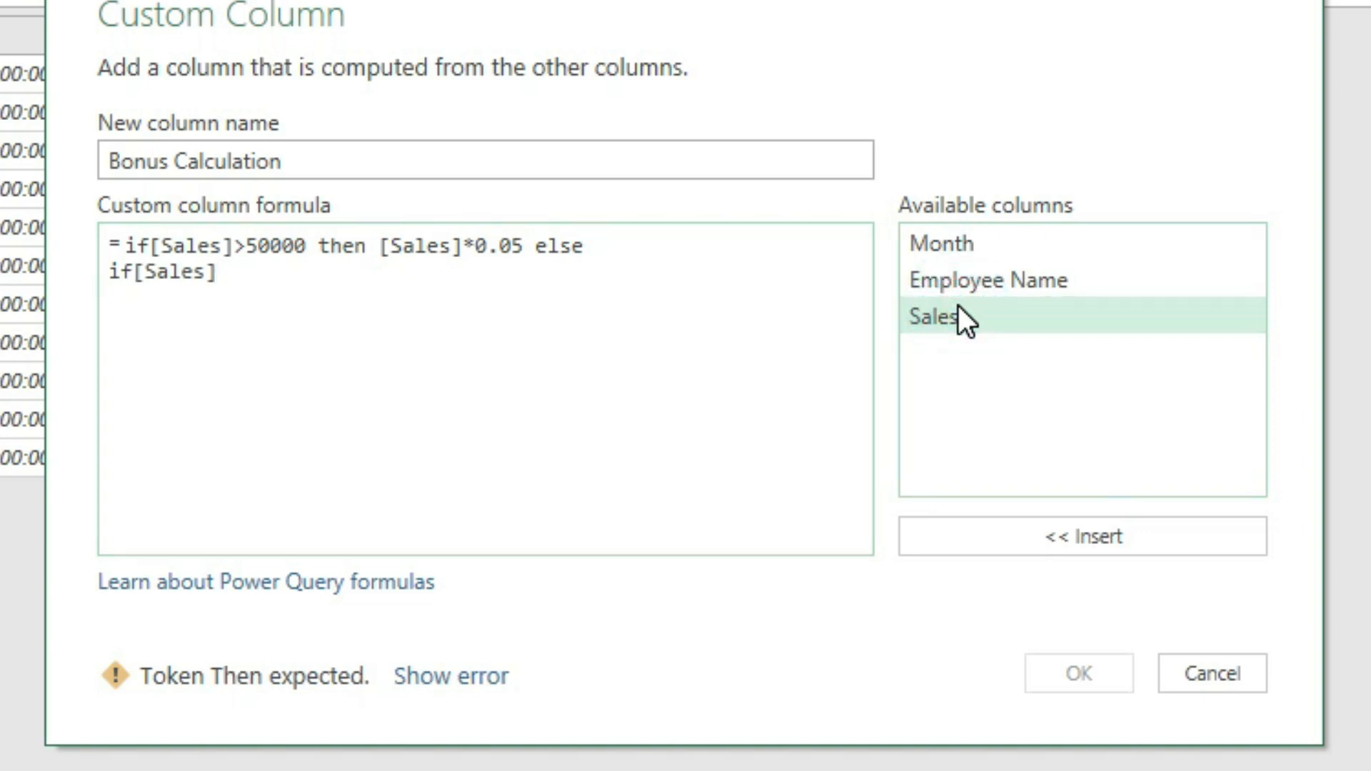
text(>30)
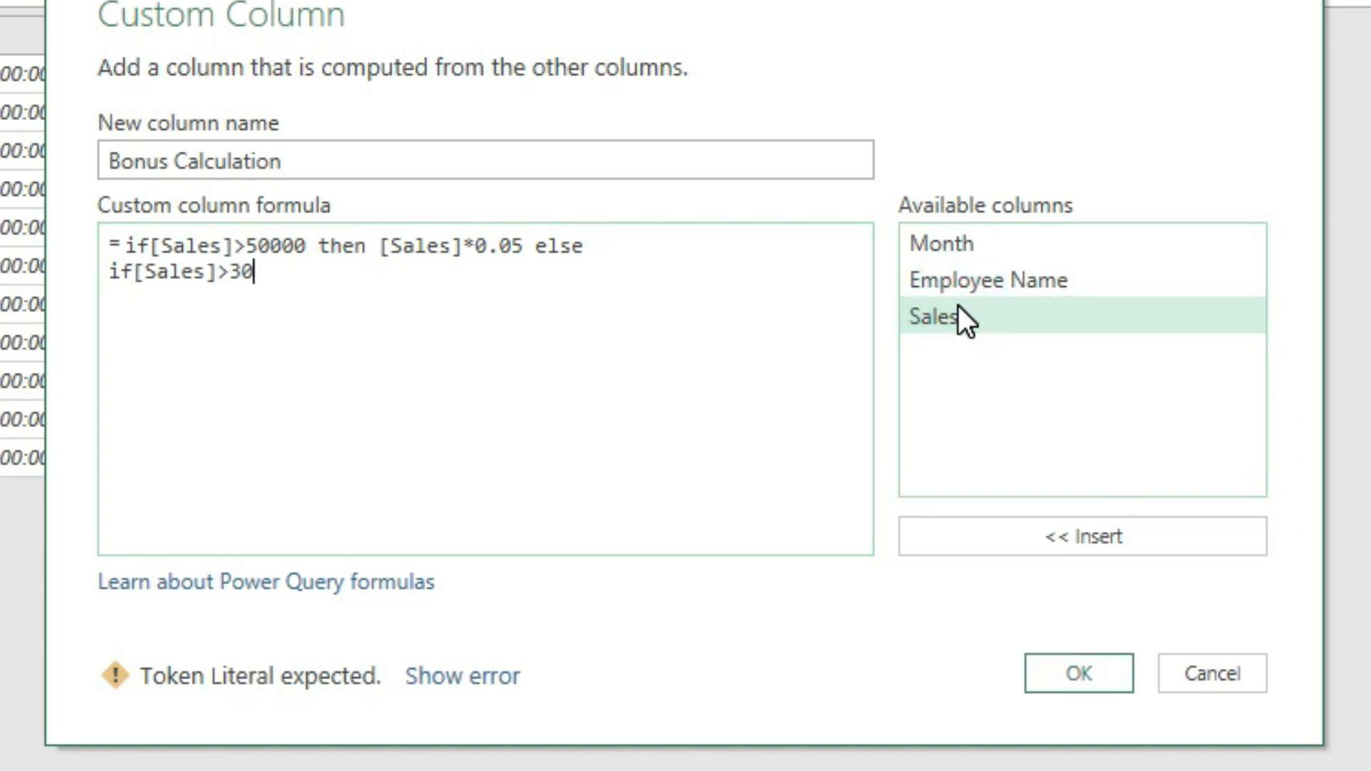
text(000)
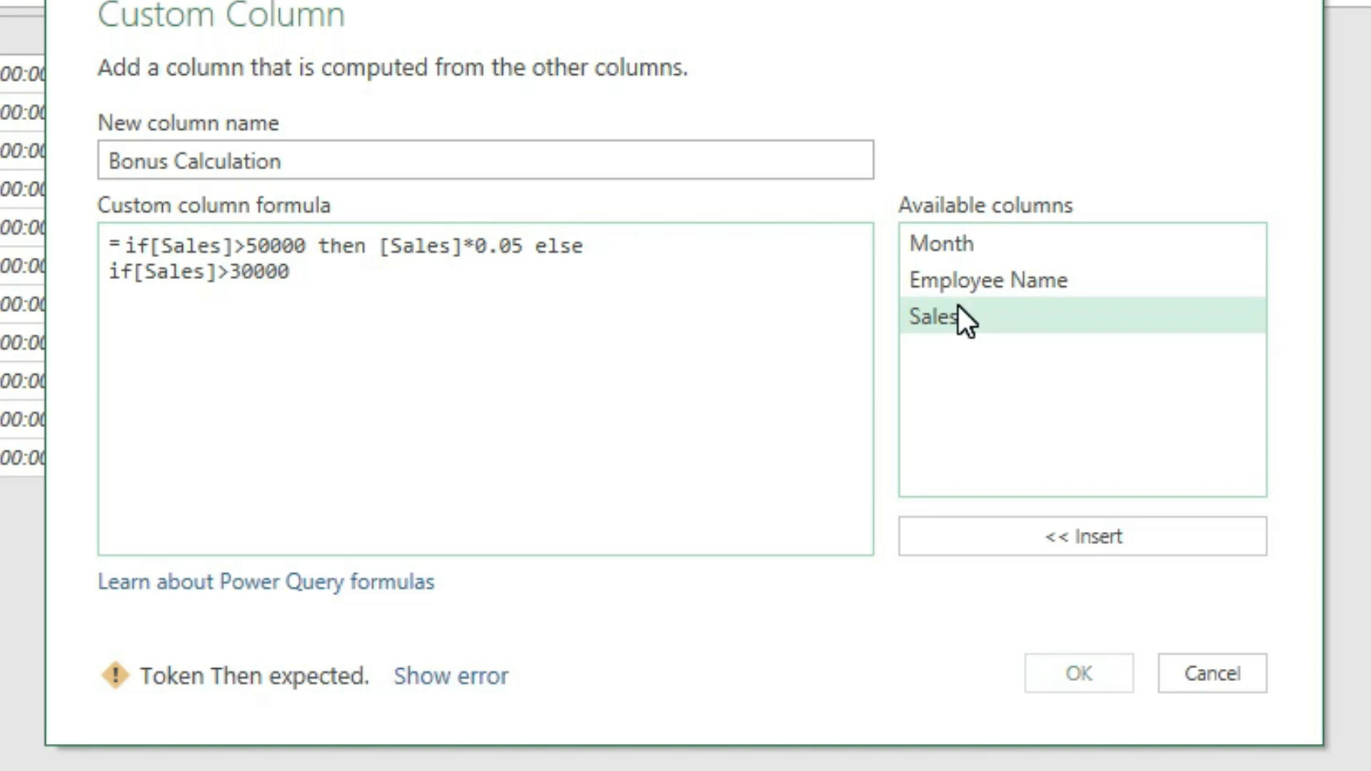
text( then)
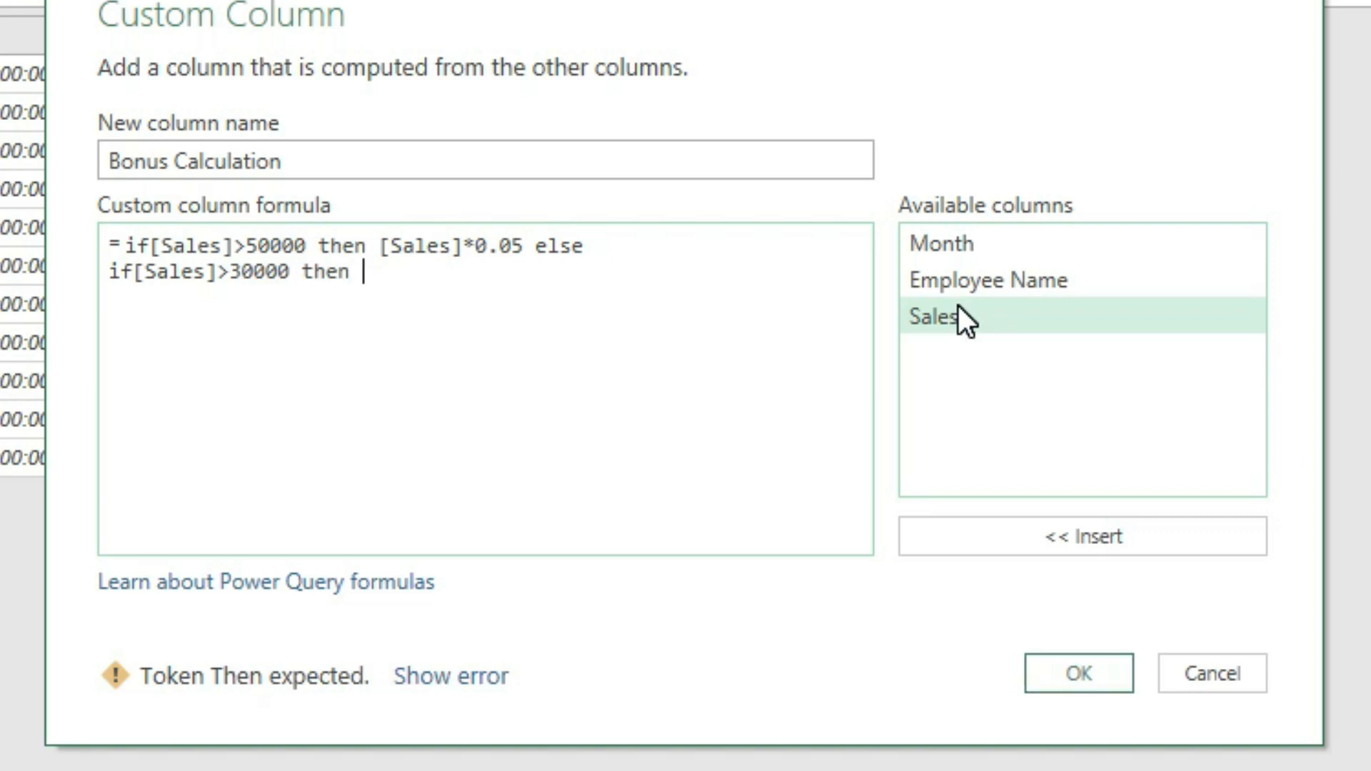
double_click(983, 319)
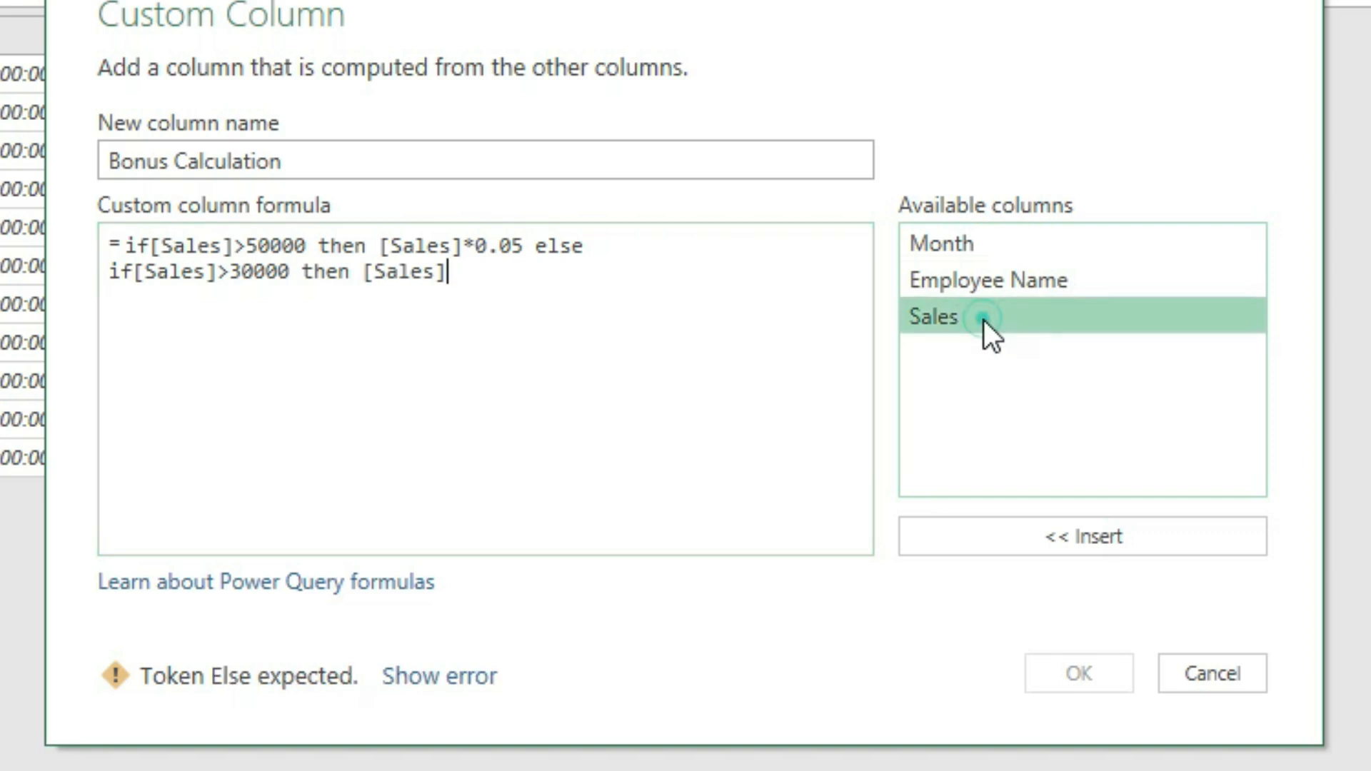
text(*0.02)
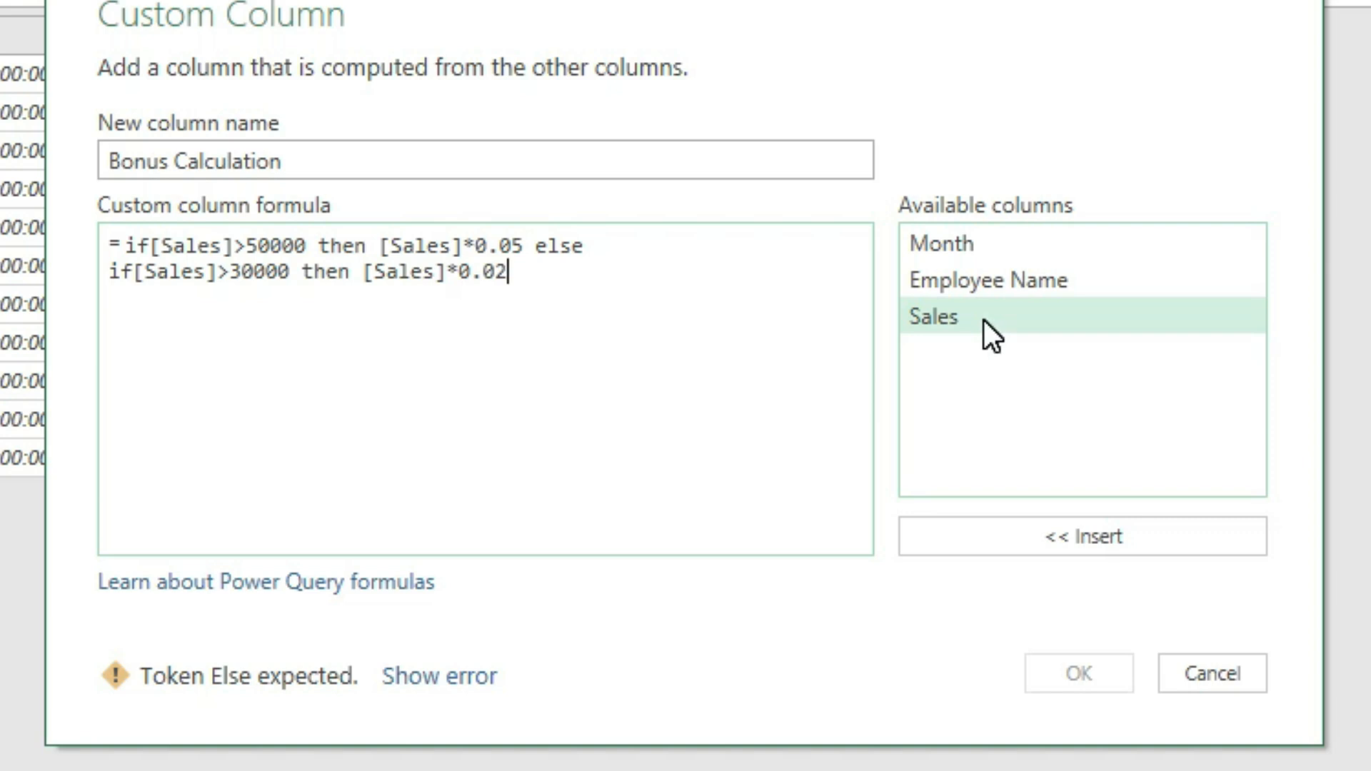
Step: Finish the custom column formula with else 0 and create the Bonus Calculation column
text(else)
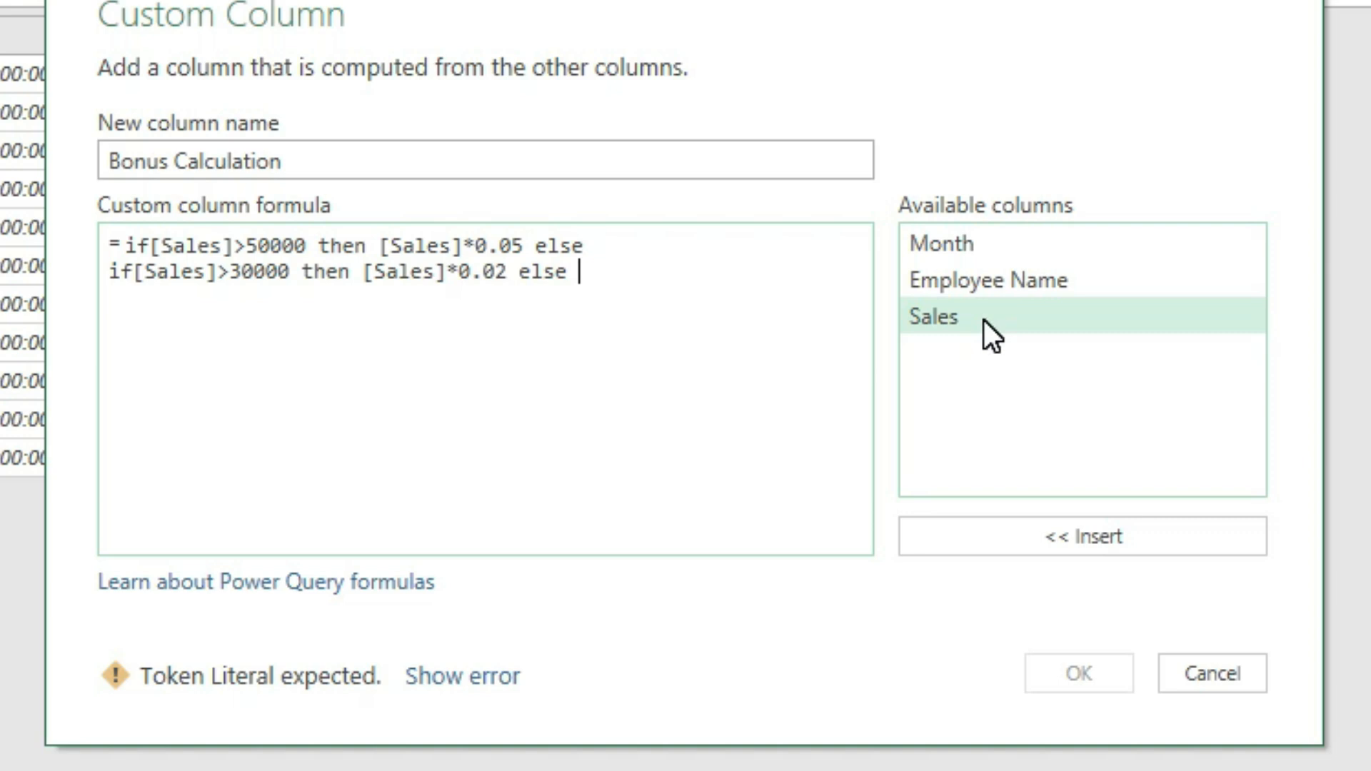
text(0)
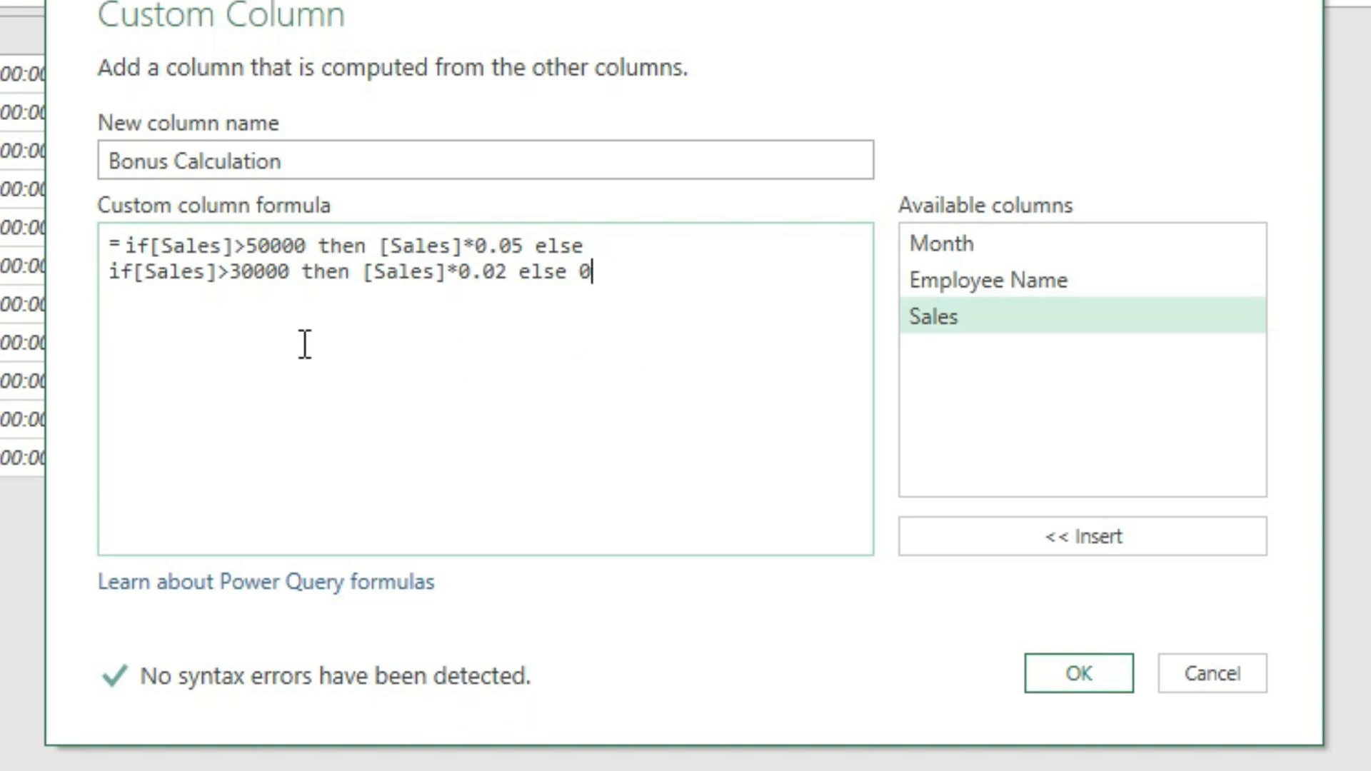
click(1099, 686)
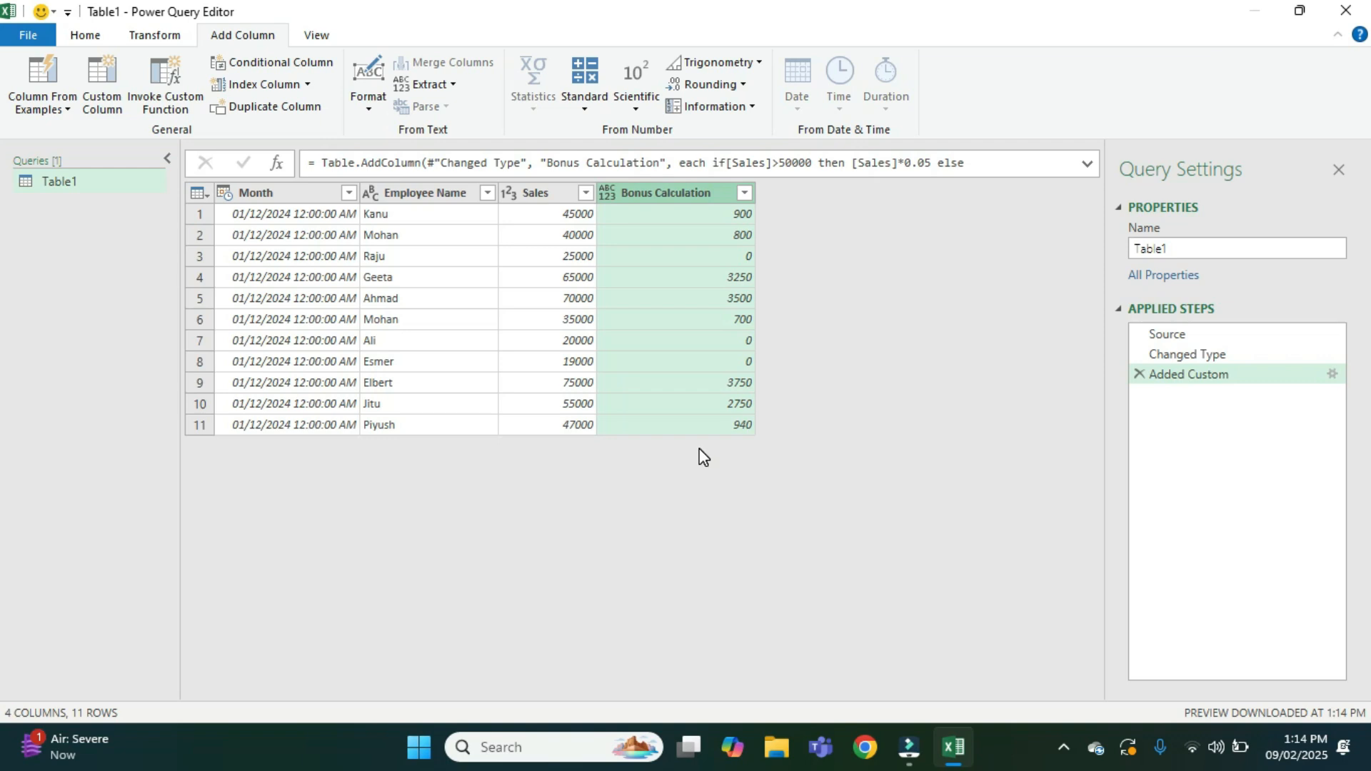
Step: Compare the Sales and Bonus Calculation values in rows 4 and 6 of the query preview
click(572, 281)
click(733, 283)
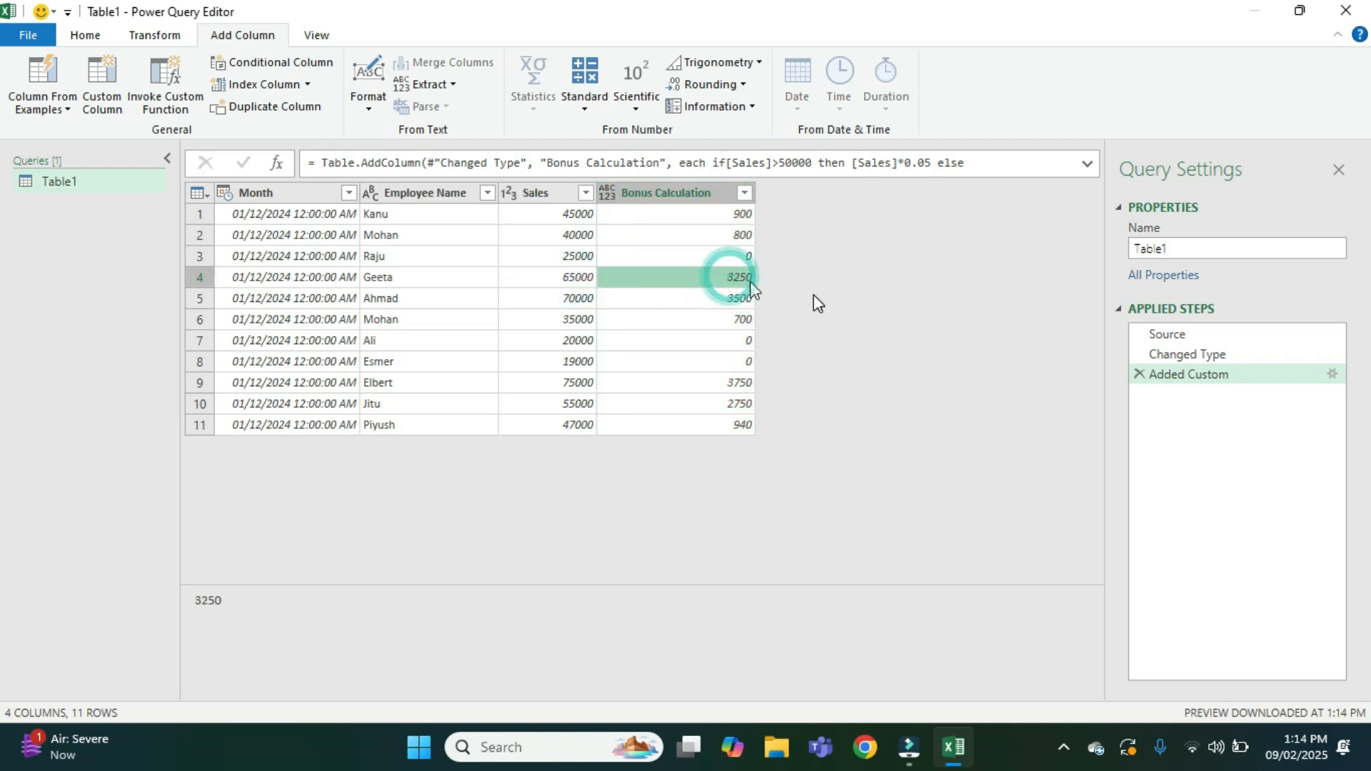
click(572, 322)
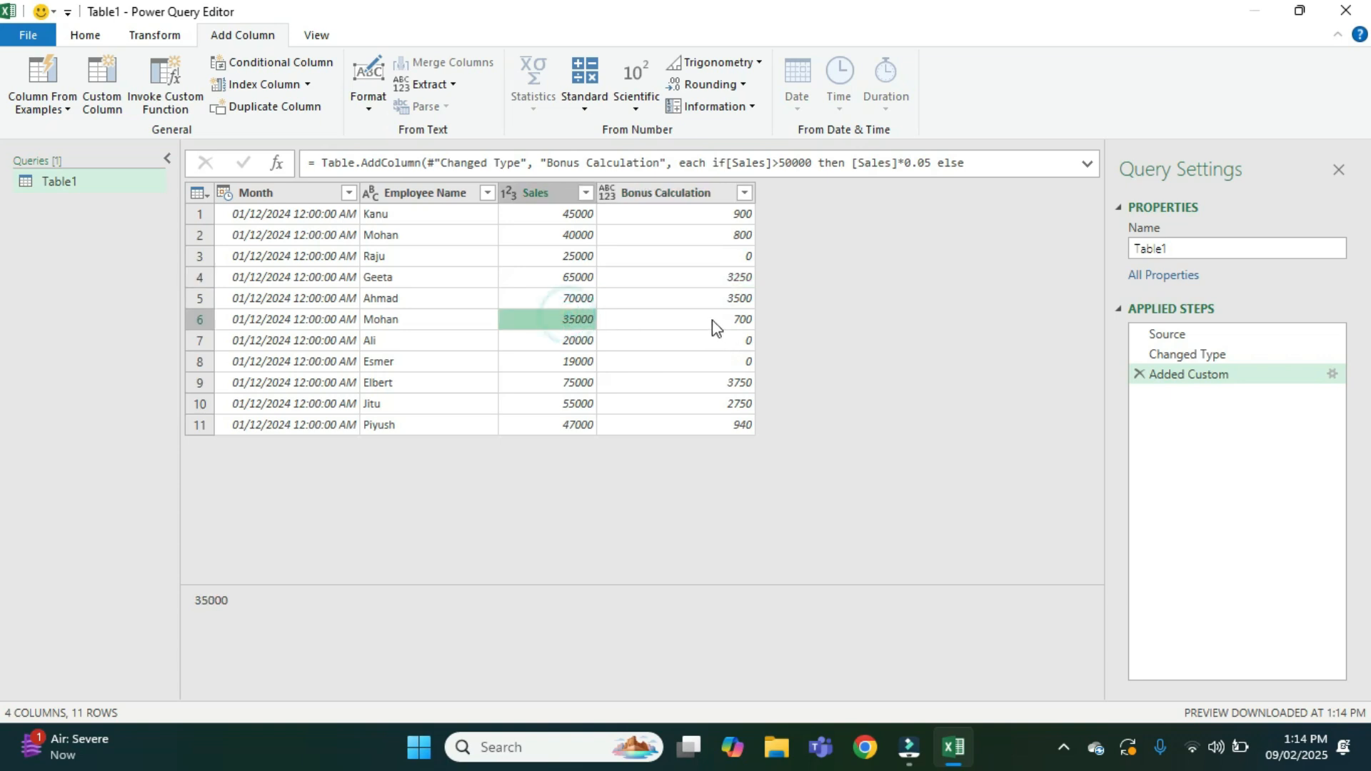
click(733, 319)
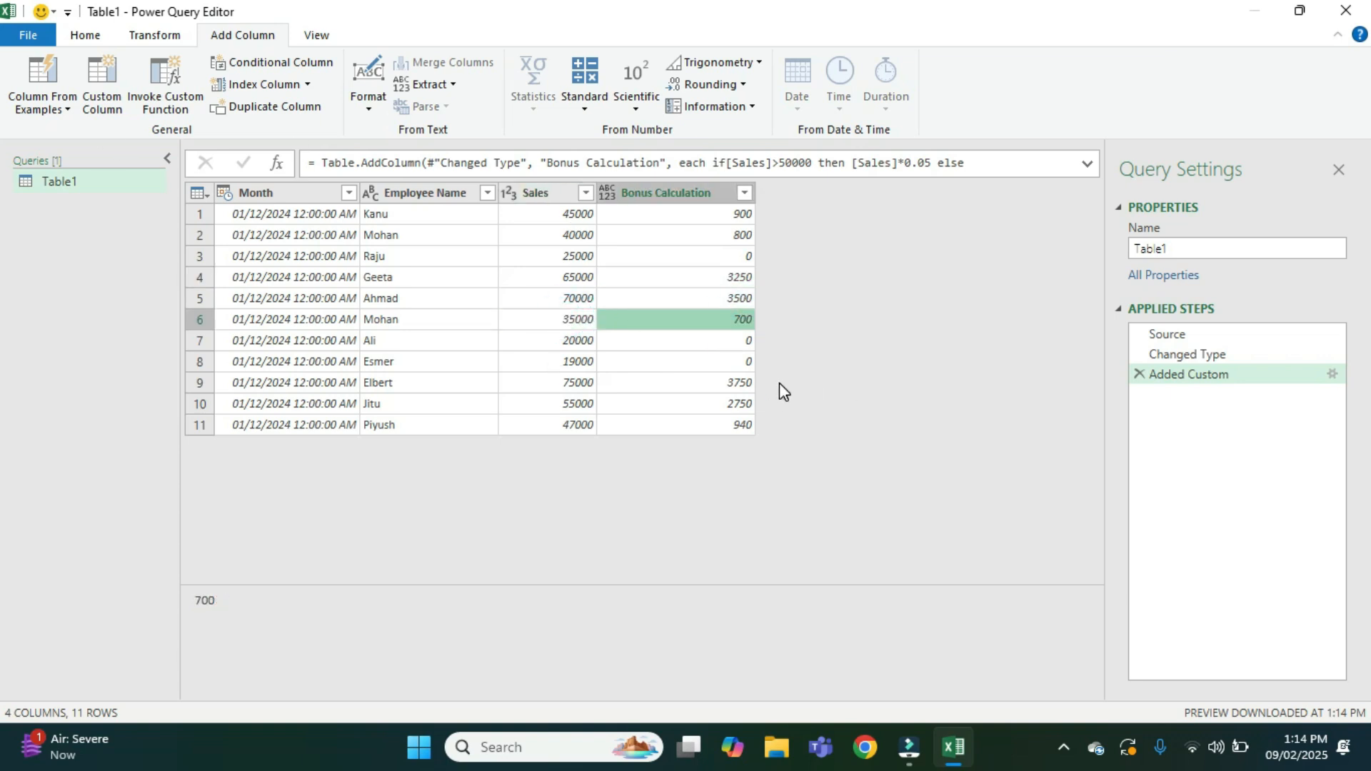
Step: Close the query and load its result into the workbook with Close & Load
click(85, 37)
click(27, 111)
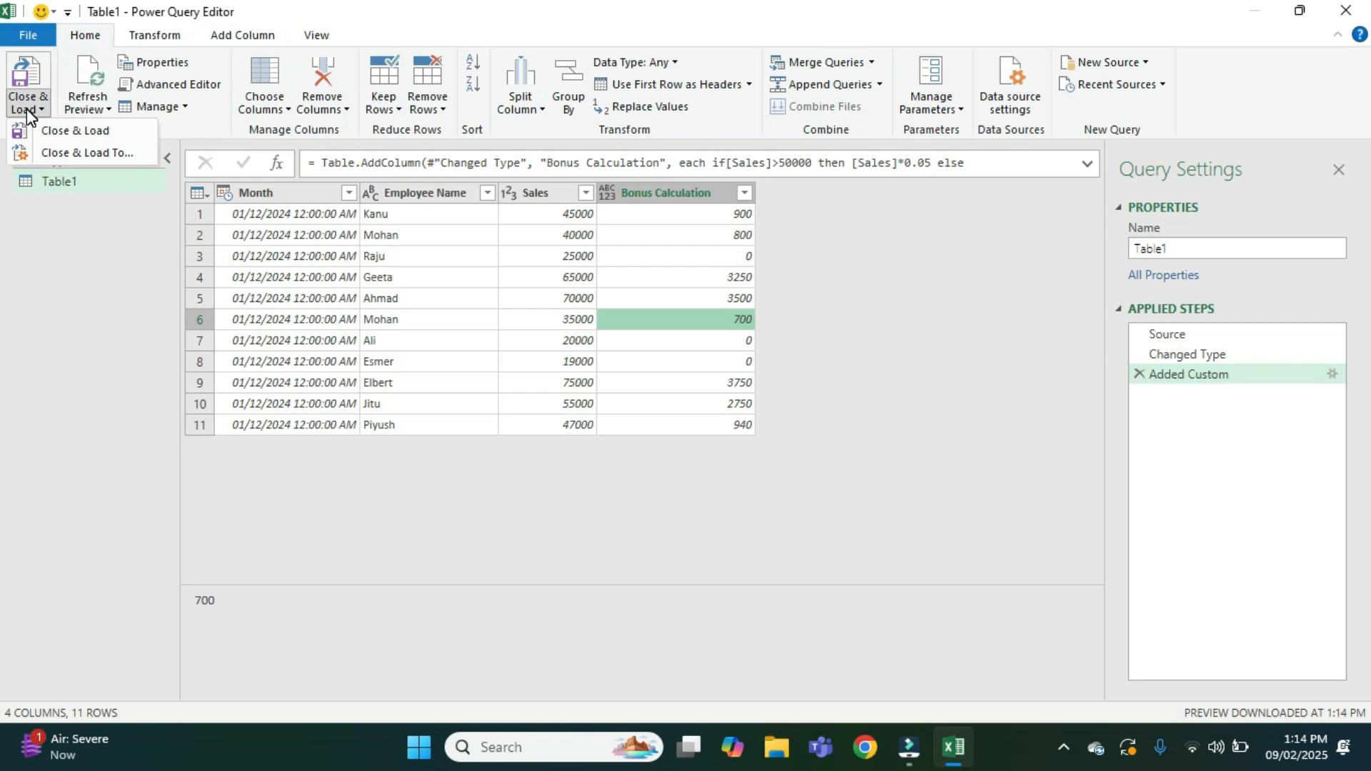
click(88, 133)
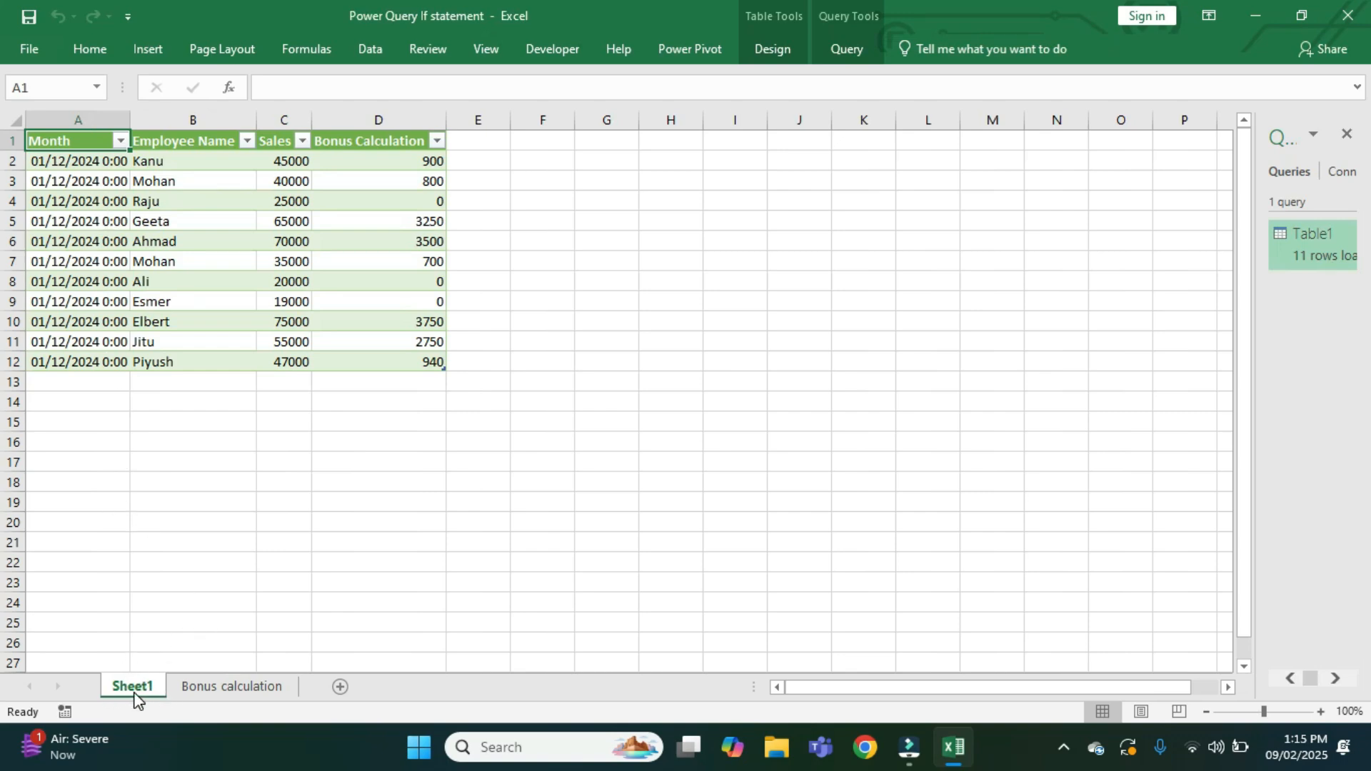
Step: Review the loaded Bonus Calculation column in D1:D12 and the employee names in rows 3 and 5
click(410, 142)
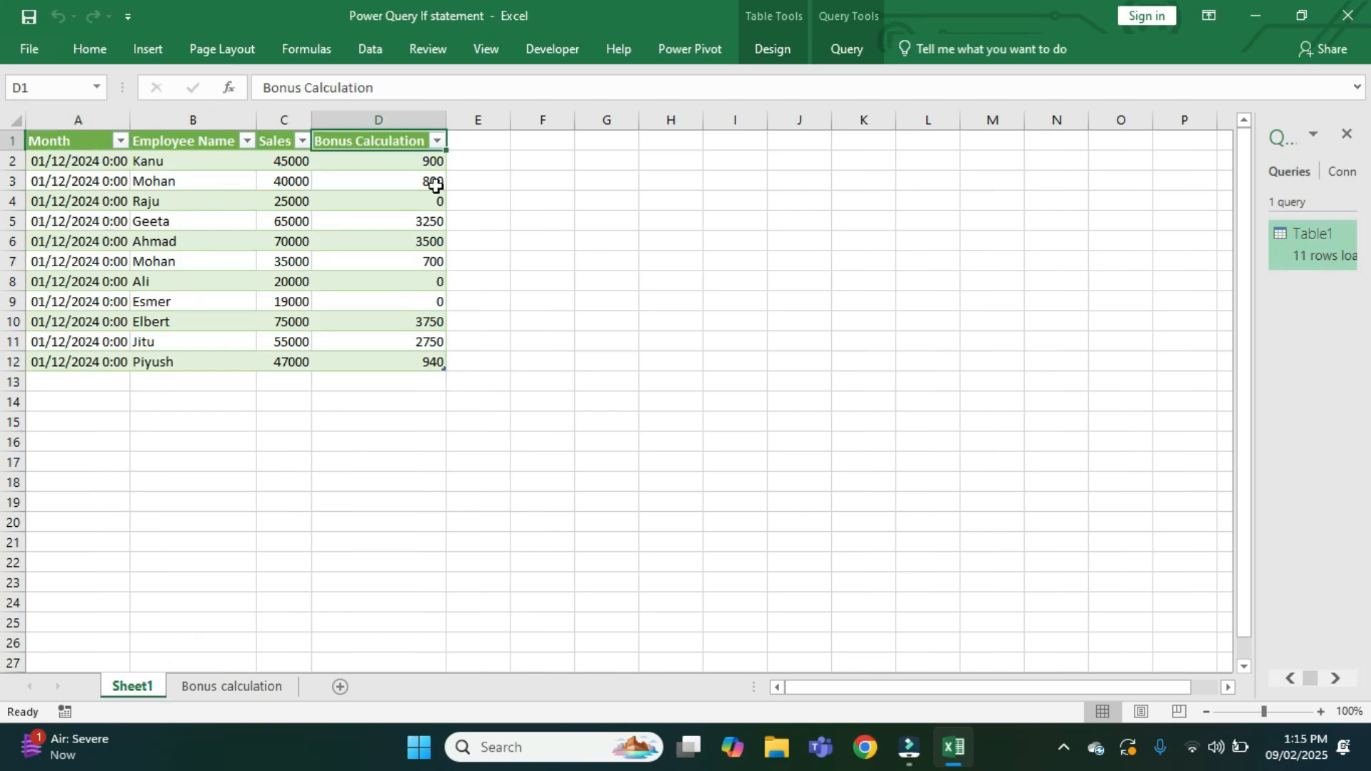
drag(392, 143, 435, 375)
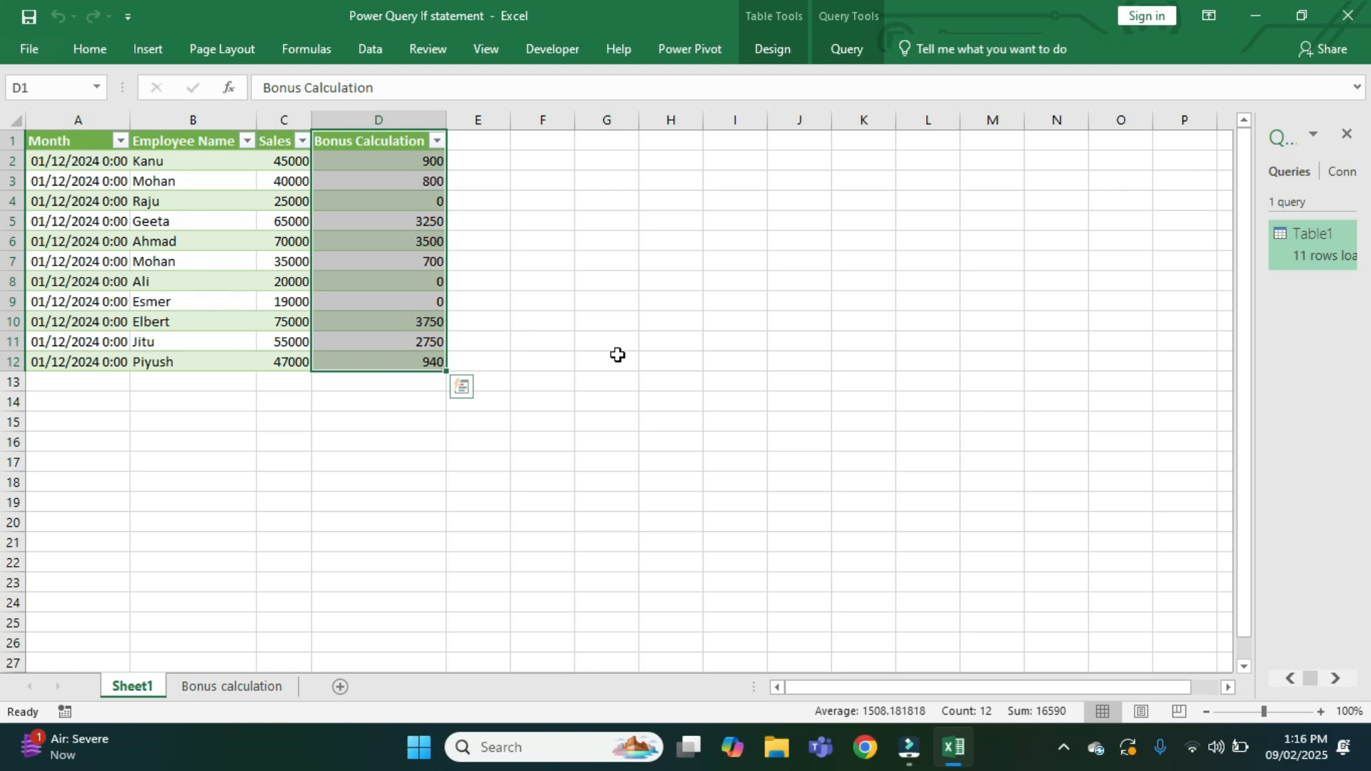
click(164, 181)
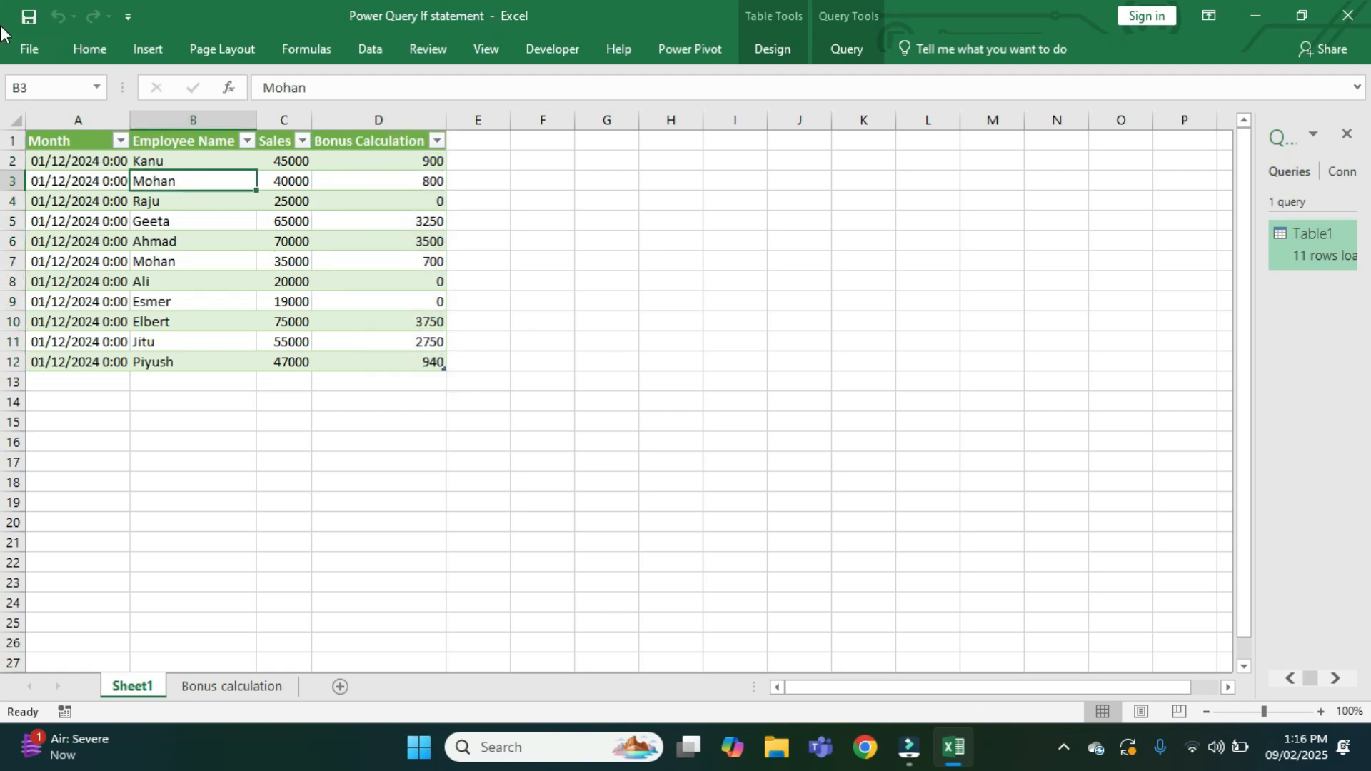
click(174, 221)
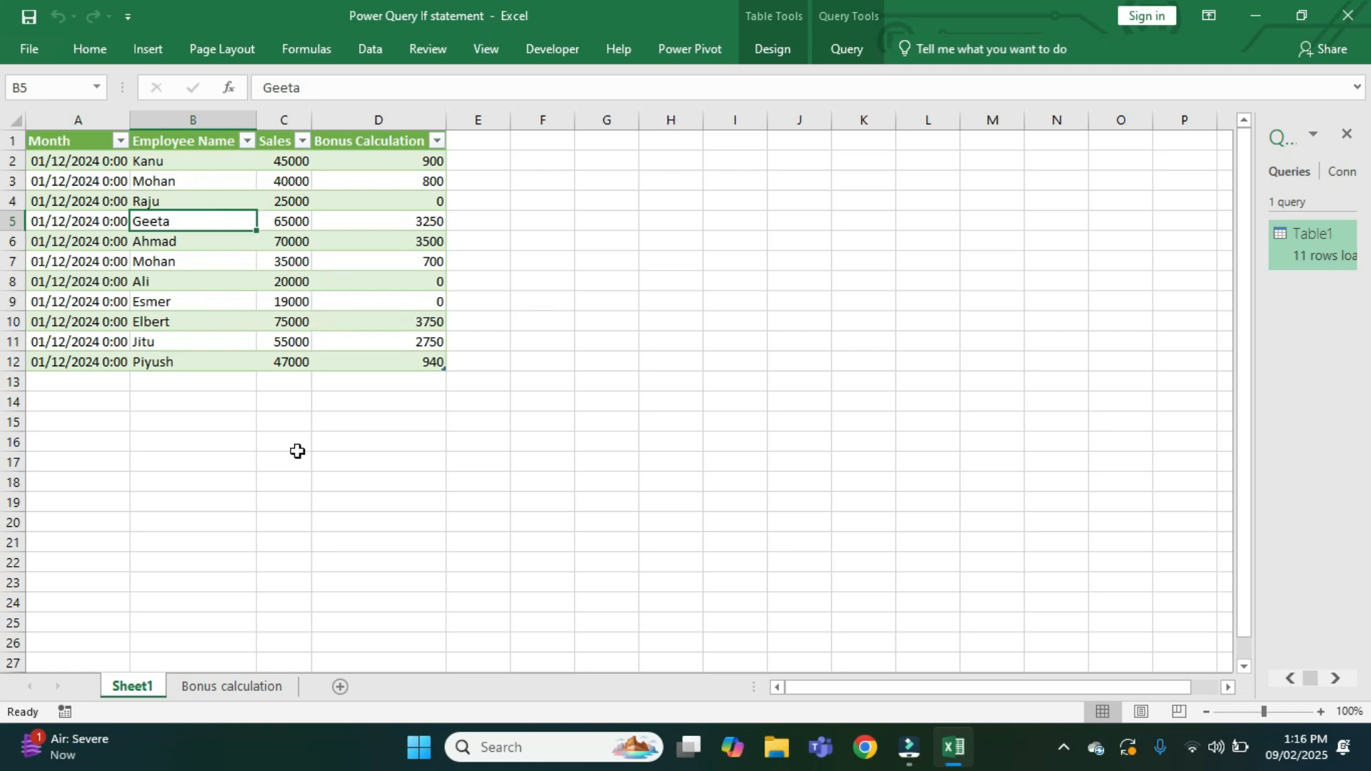
Step: Start a new record in row 13 of the Bonus calculation sheet with Jan-25 as its month
click(233, 684)
click(60, 505)
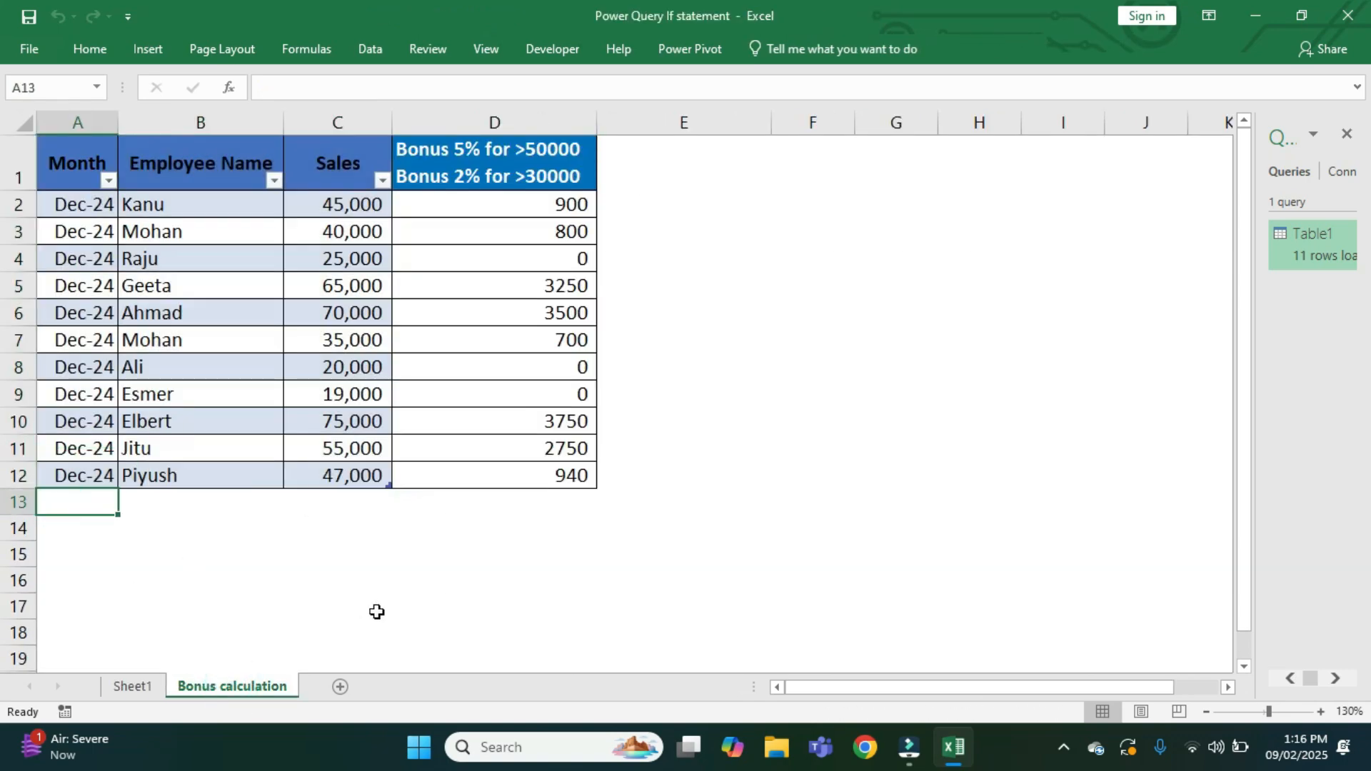
text(Hari)
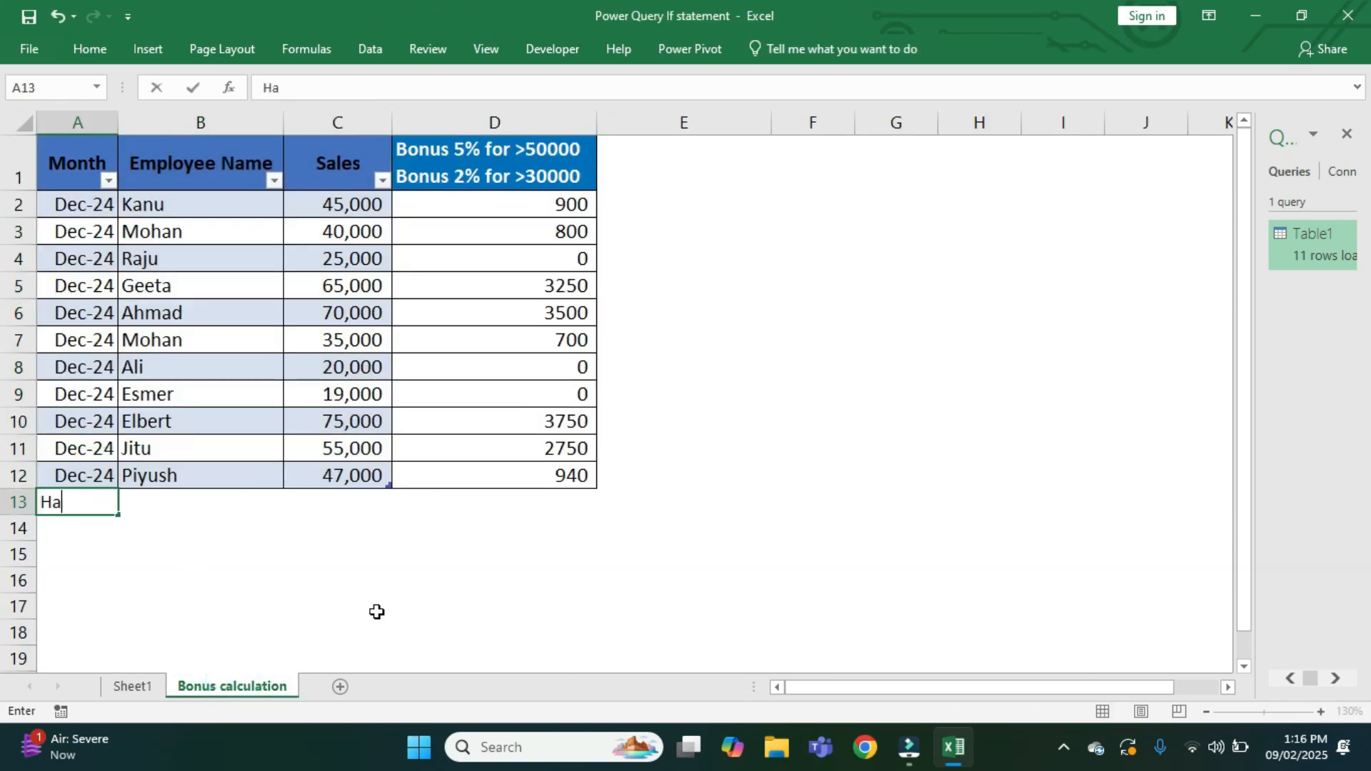
key(BackSpace)
key(BackSpace)
key(BackSpace)
key(BackSpace)
text(Jan-25)
key(Tab)
Step: Complete row 13 with the same employee name as in row 2 and sales of 55000
text(u)
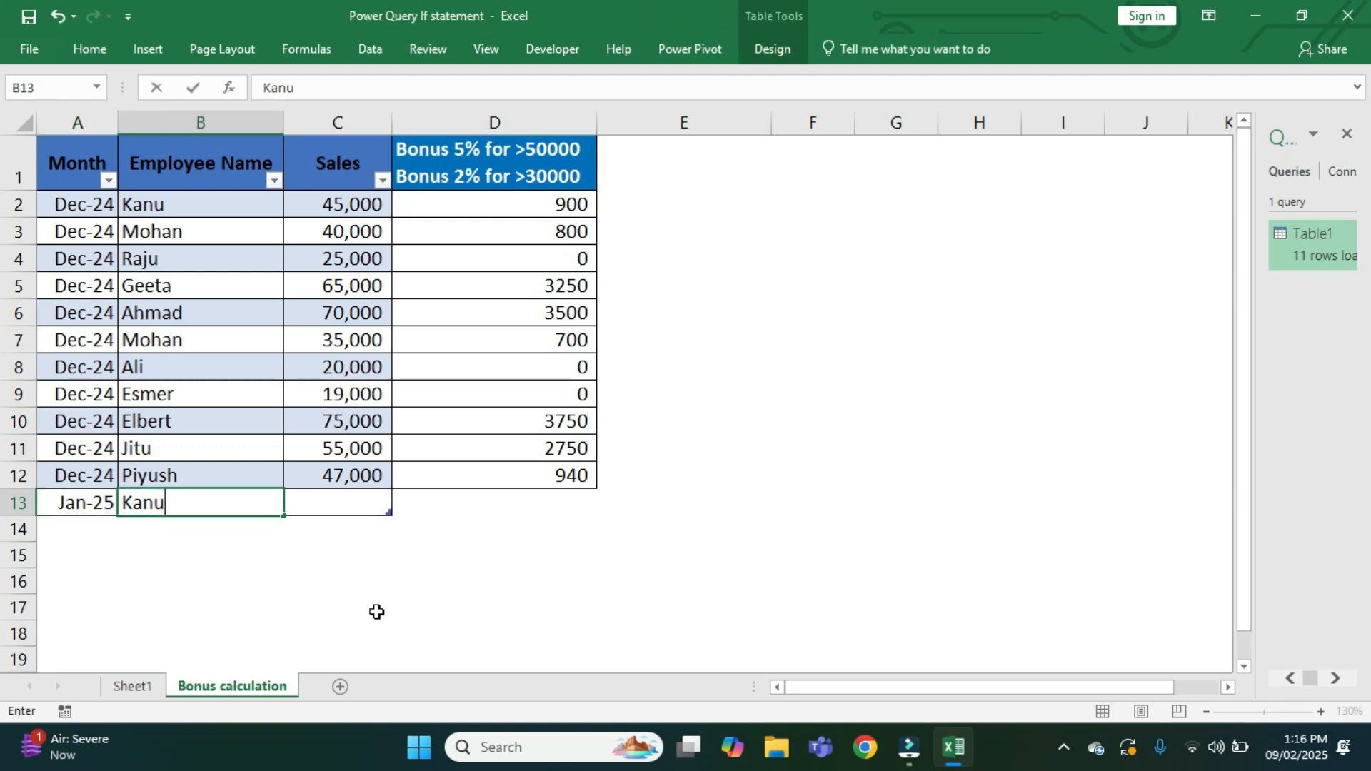
key(Tab)
text(550000)
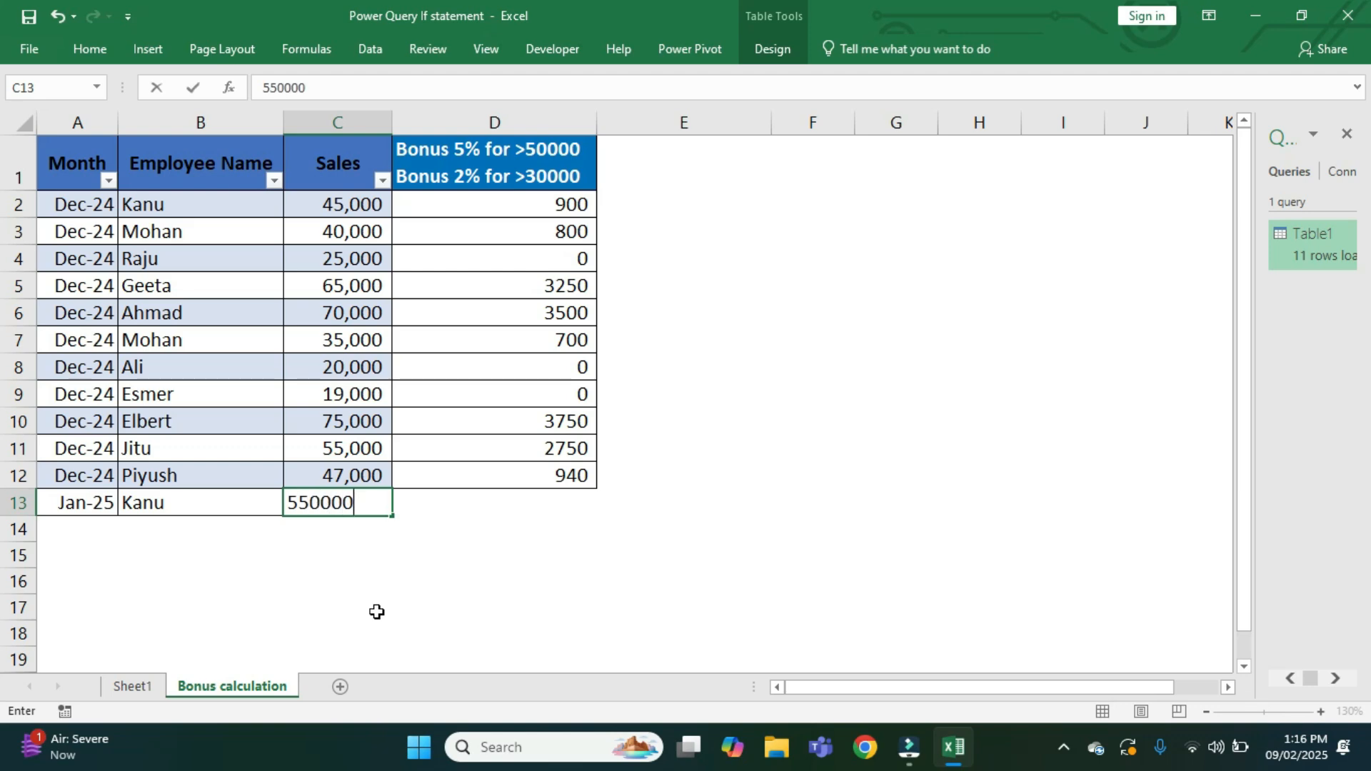
key(BackSpace)
key(Return)
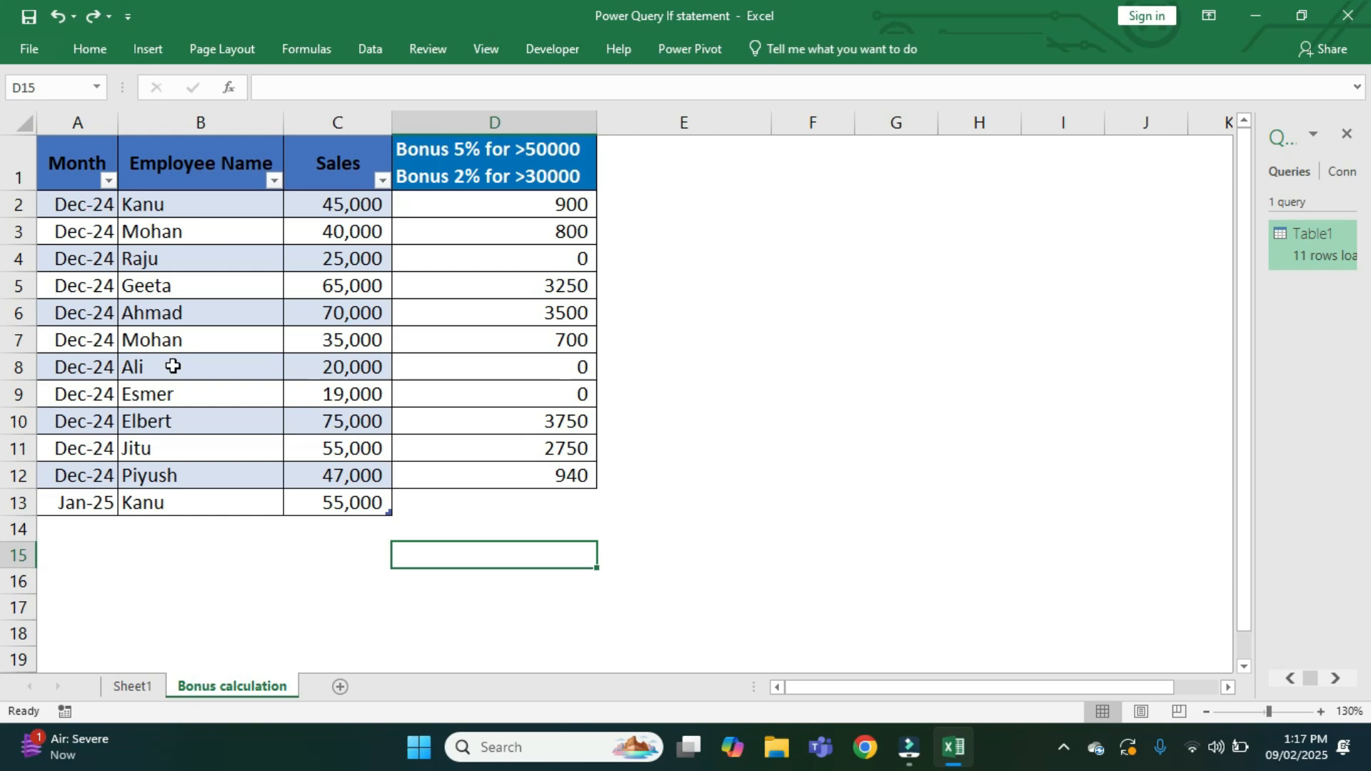
Step: Refresh the loaded query table on Sheet1 to bring in the added record
click(138, 686)
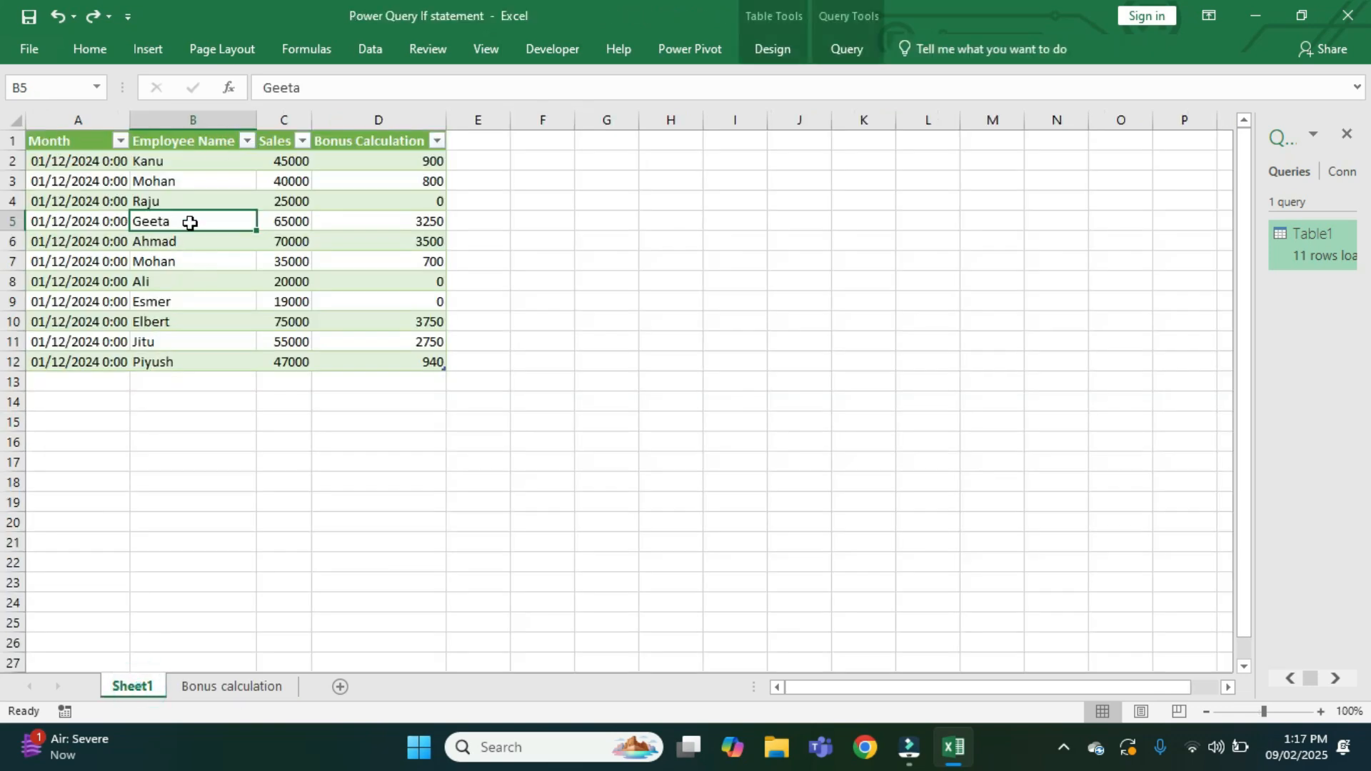
right_click(206, 190)
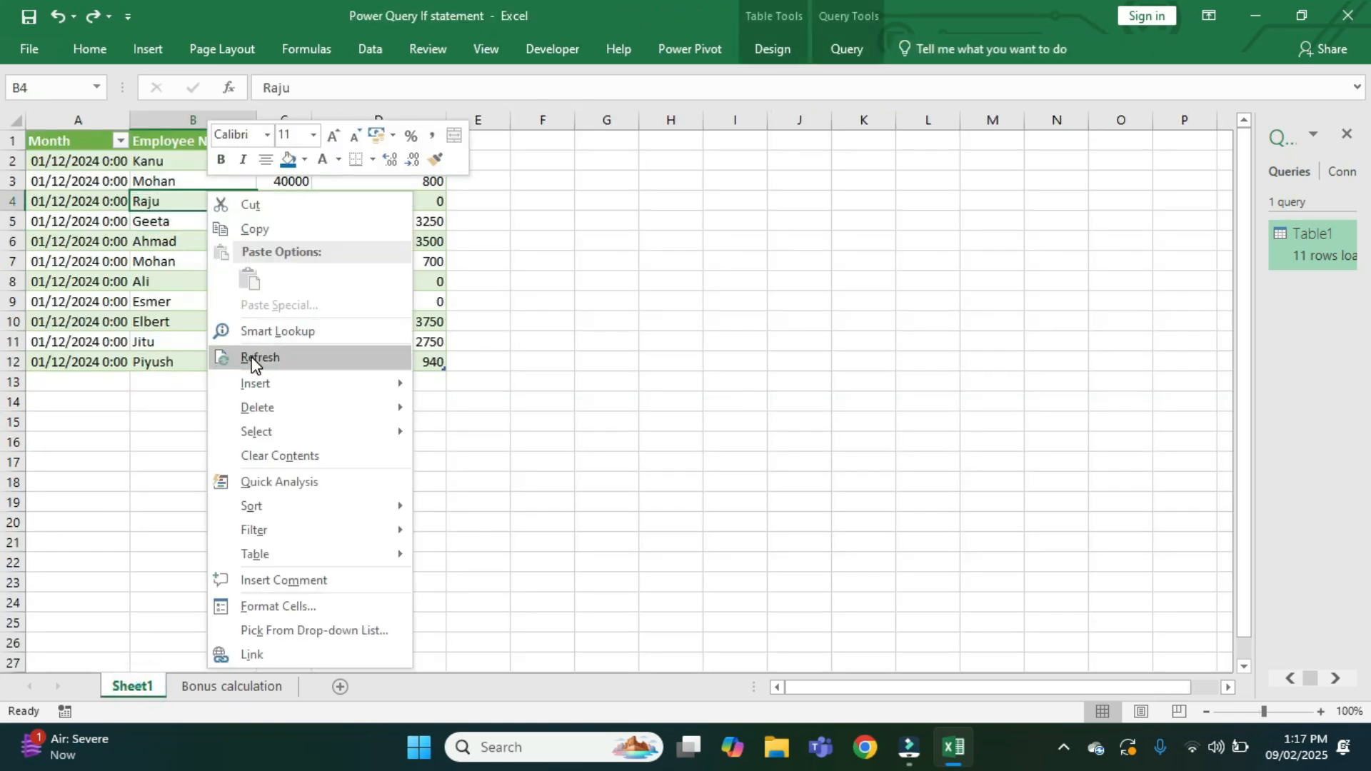
click(251, 357)
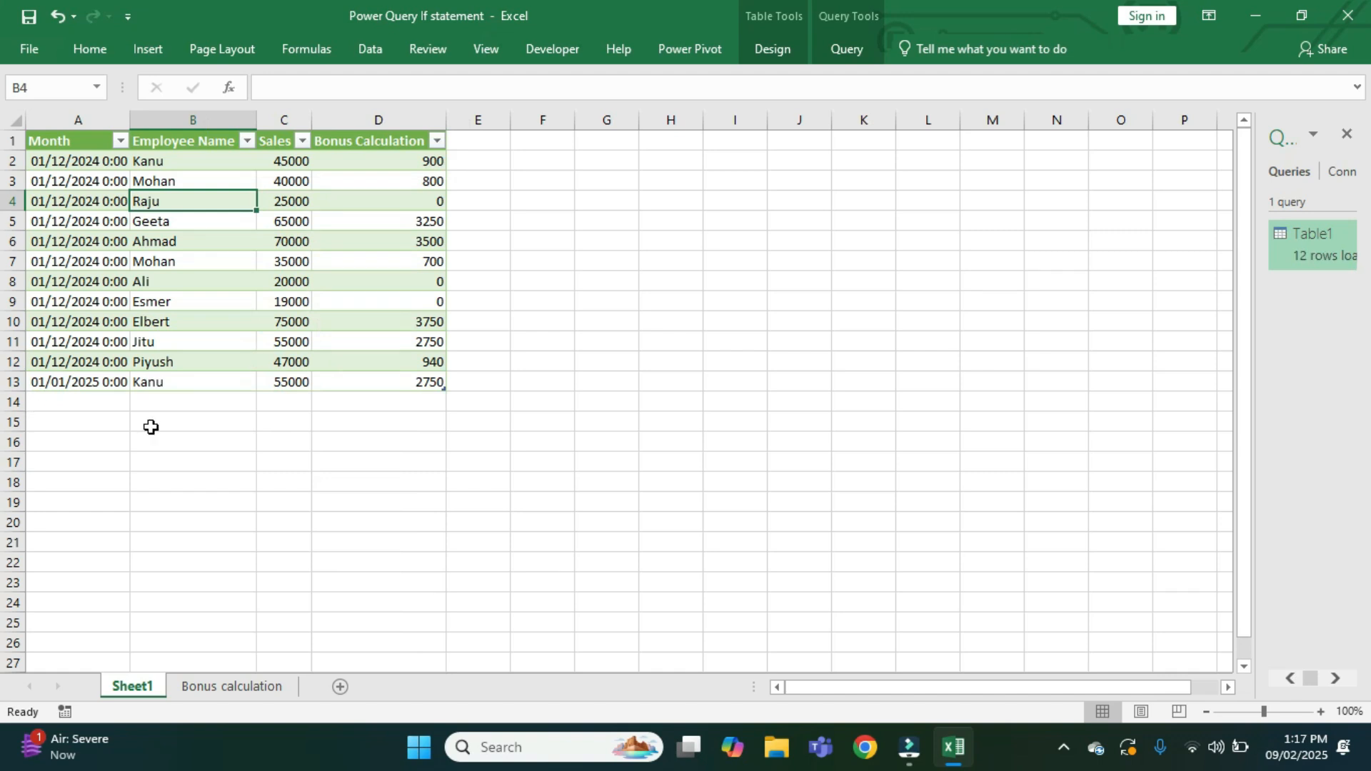
Step: Check the month, employee name, sales and bonus of the refreshed table's row 13
click(13, 382)
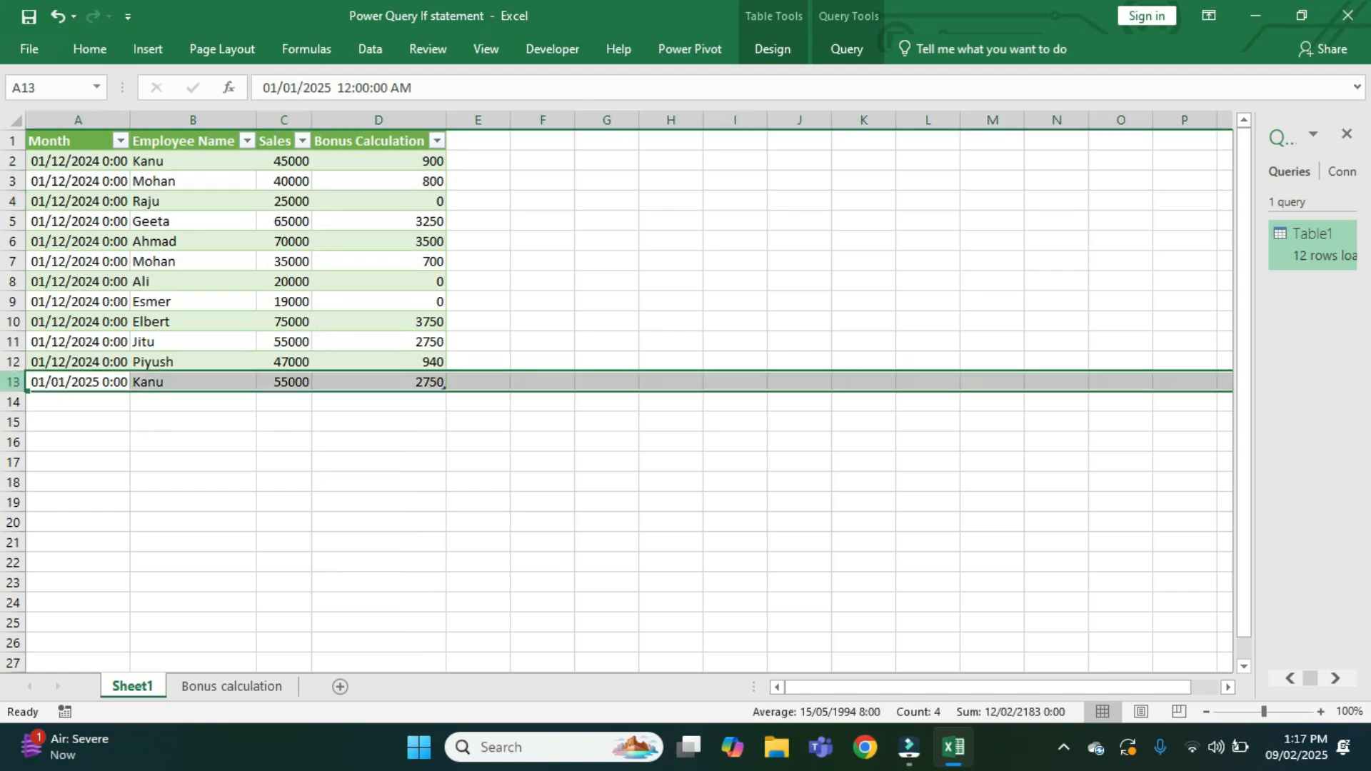
click(134, 438)
click(97, 384)
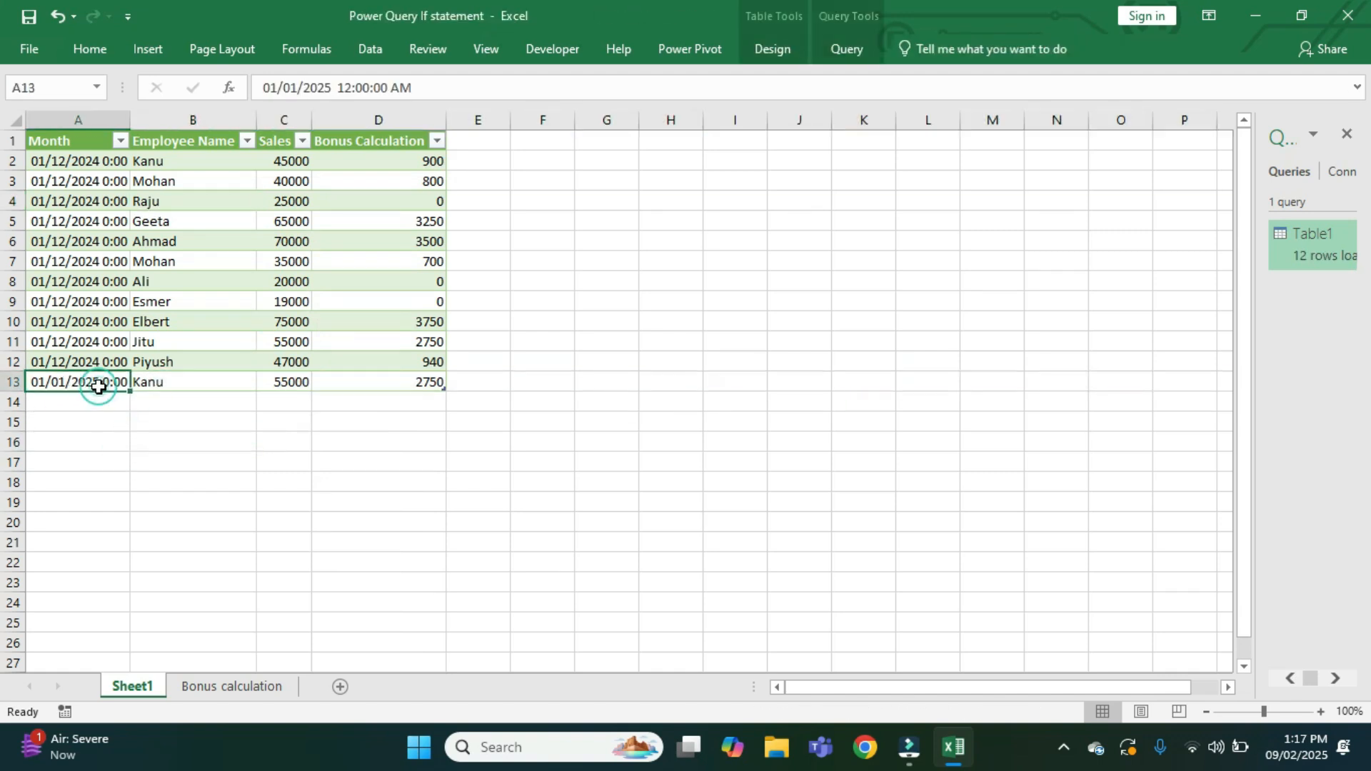
click(197, 380)
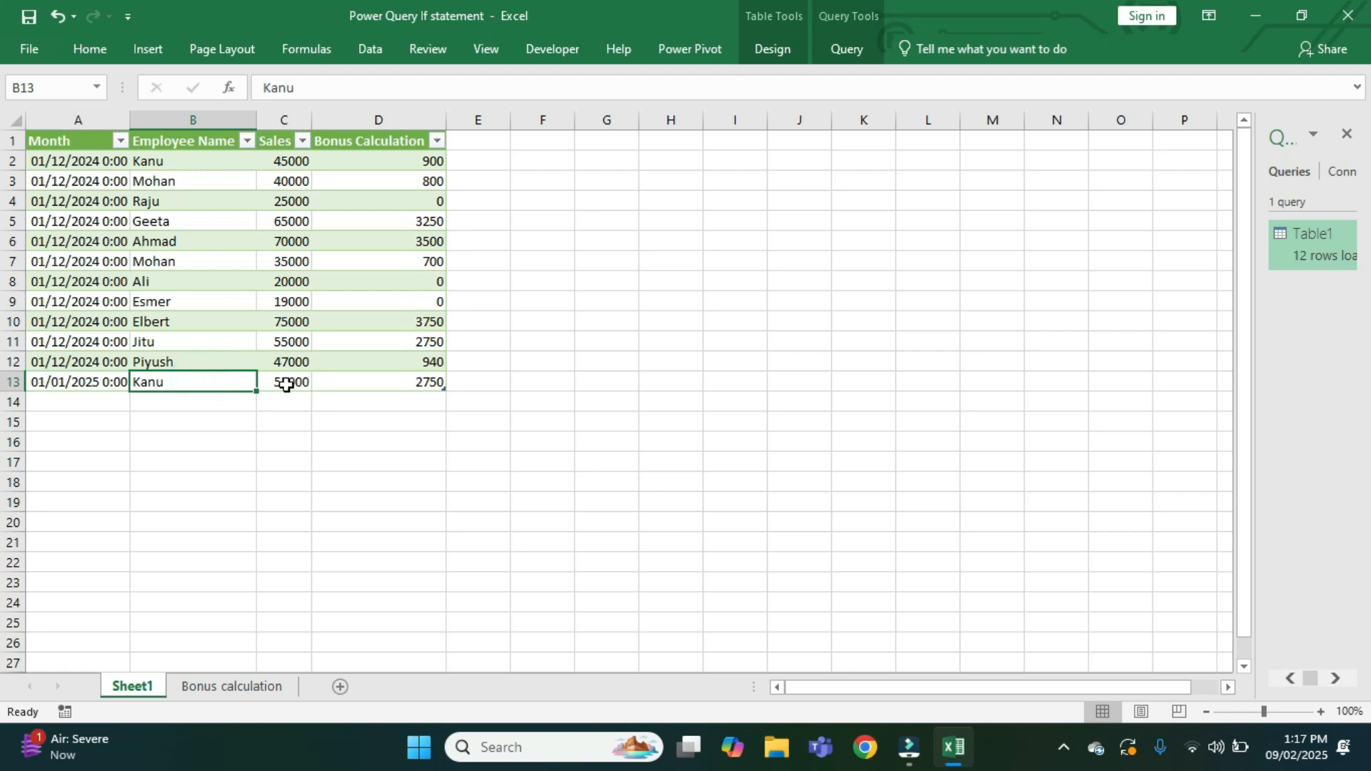
click(286, 383)
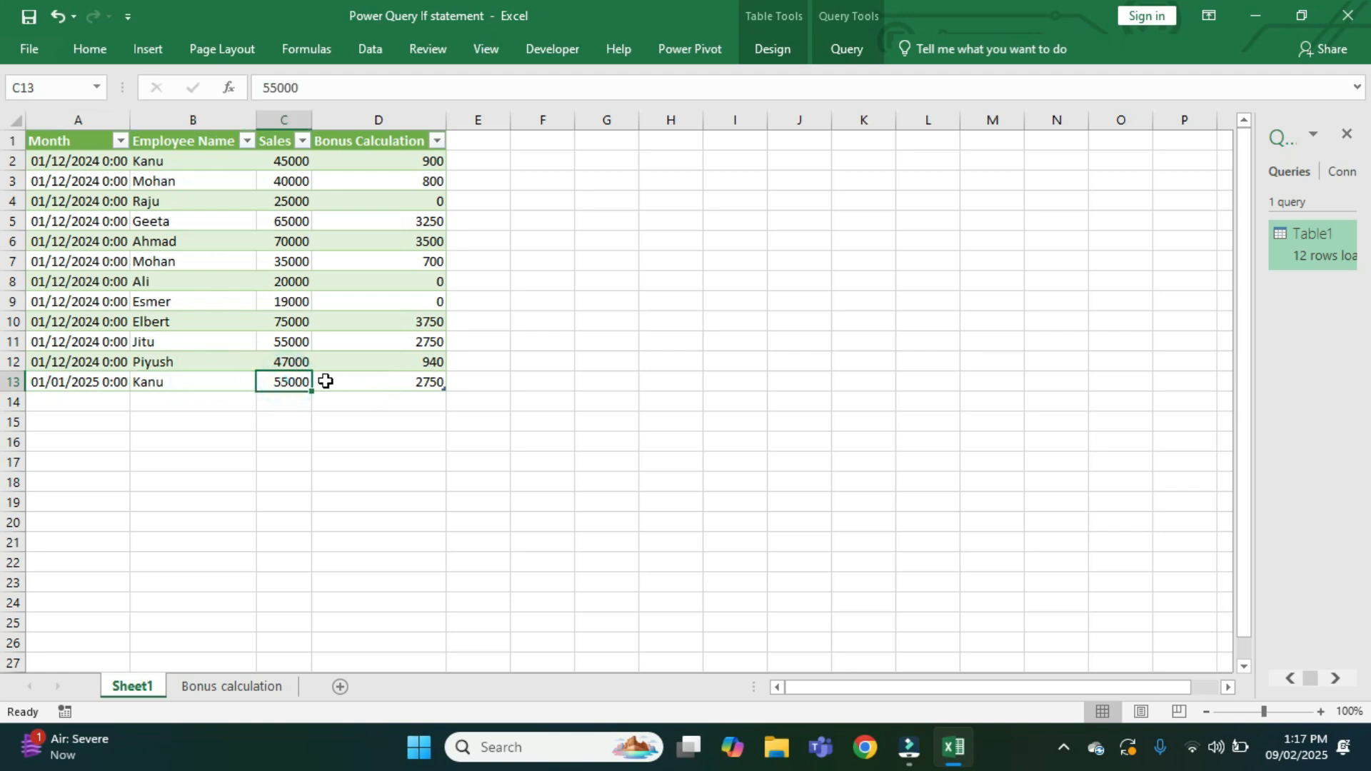
click(390, 383)
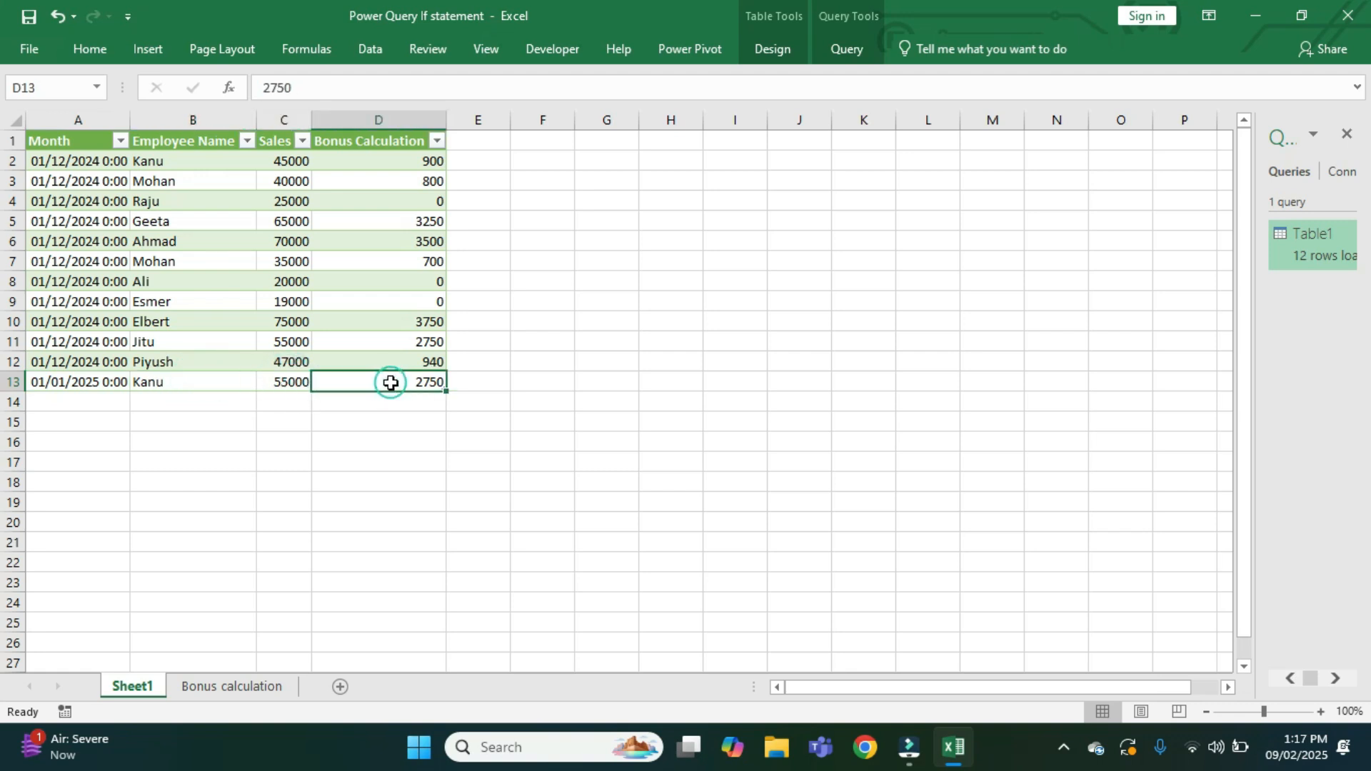